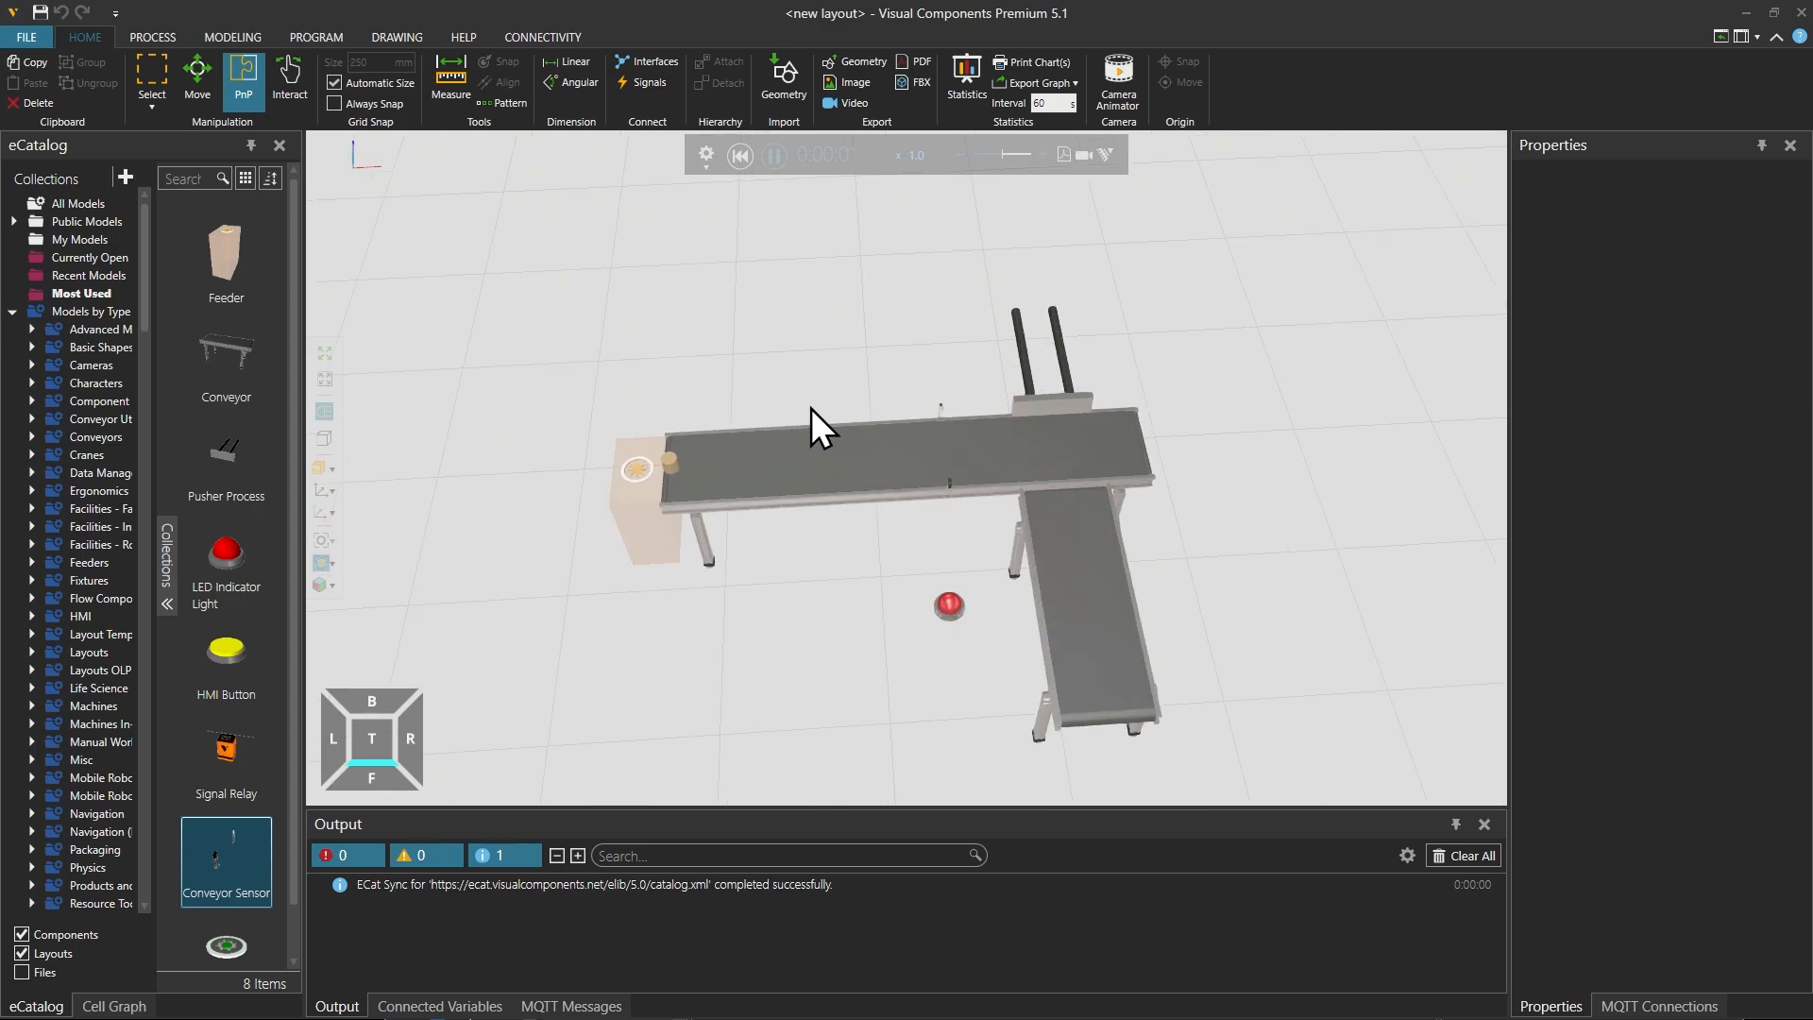
# Step: Inspect the running conveyor and pusher simulation from different angles and reset it to the start
pyautogui.scroll(1, 794, 378)
pyautogui.moveTo(821, 394); pyautogui.dragTo(783, 353, button='right')
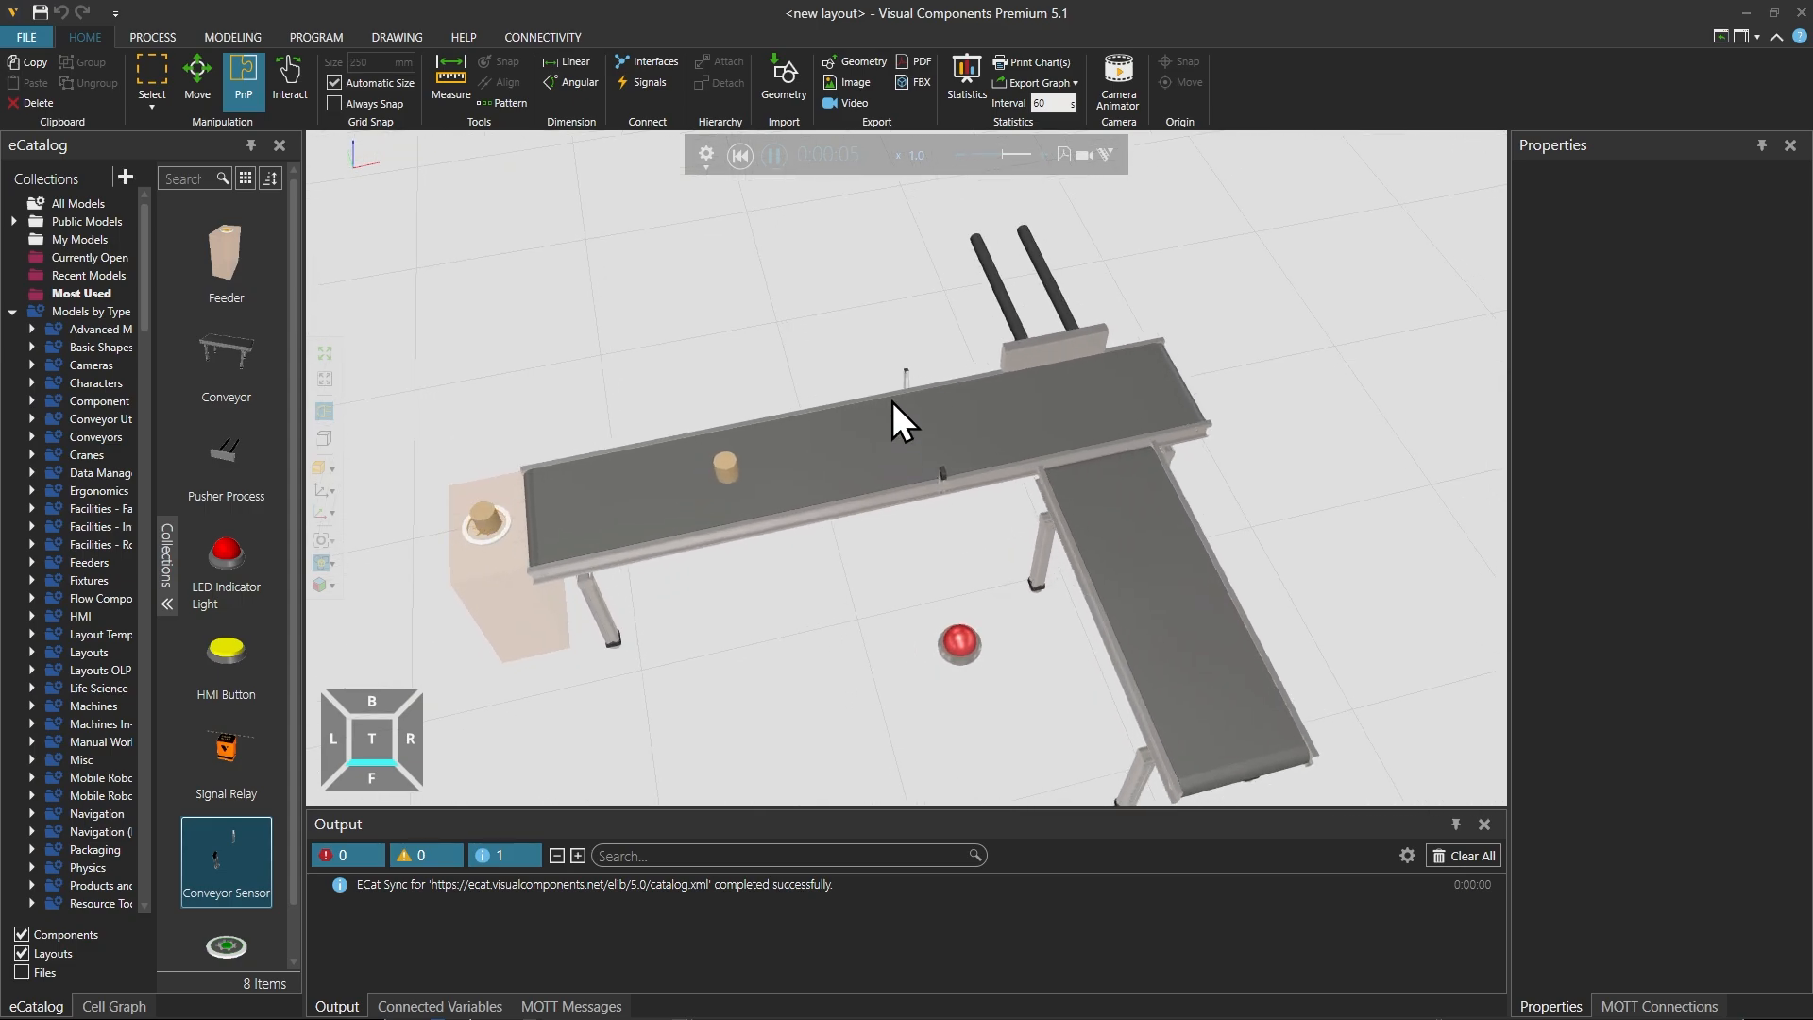
pyautogui.scroll(1, 973, 661)
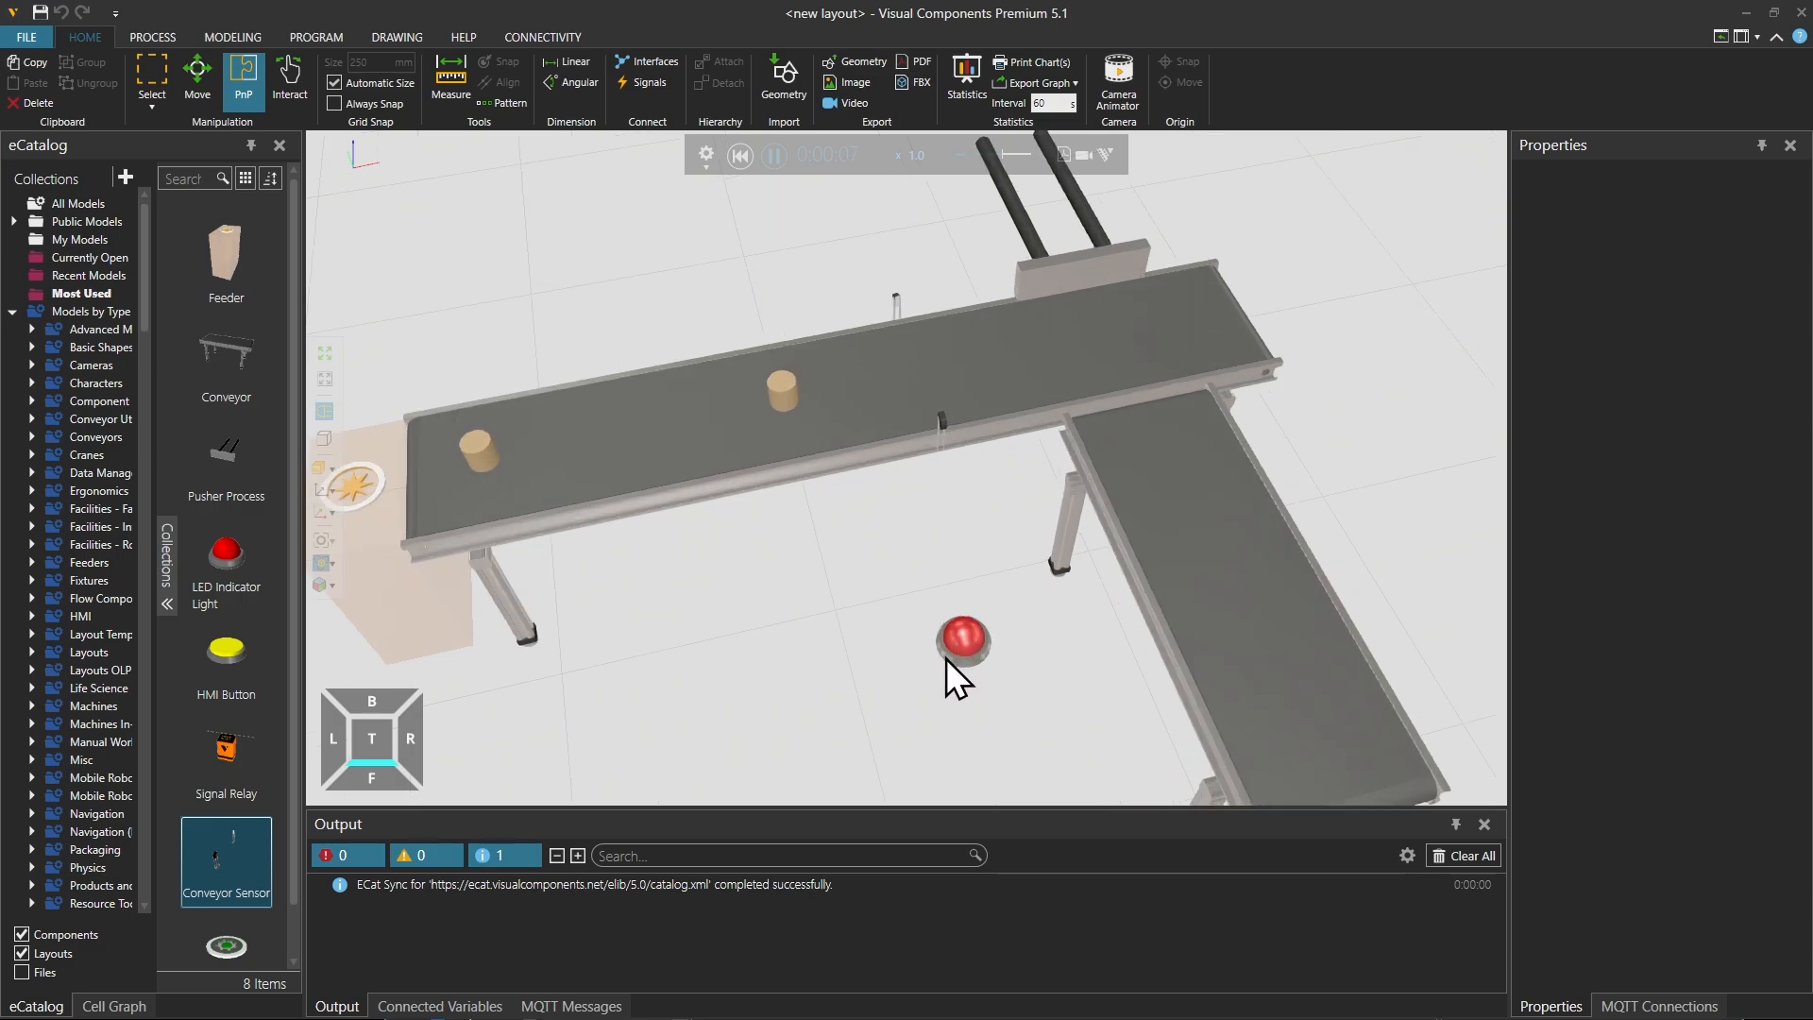
pyautogui.scroll(1, 963, 654)
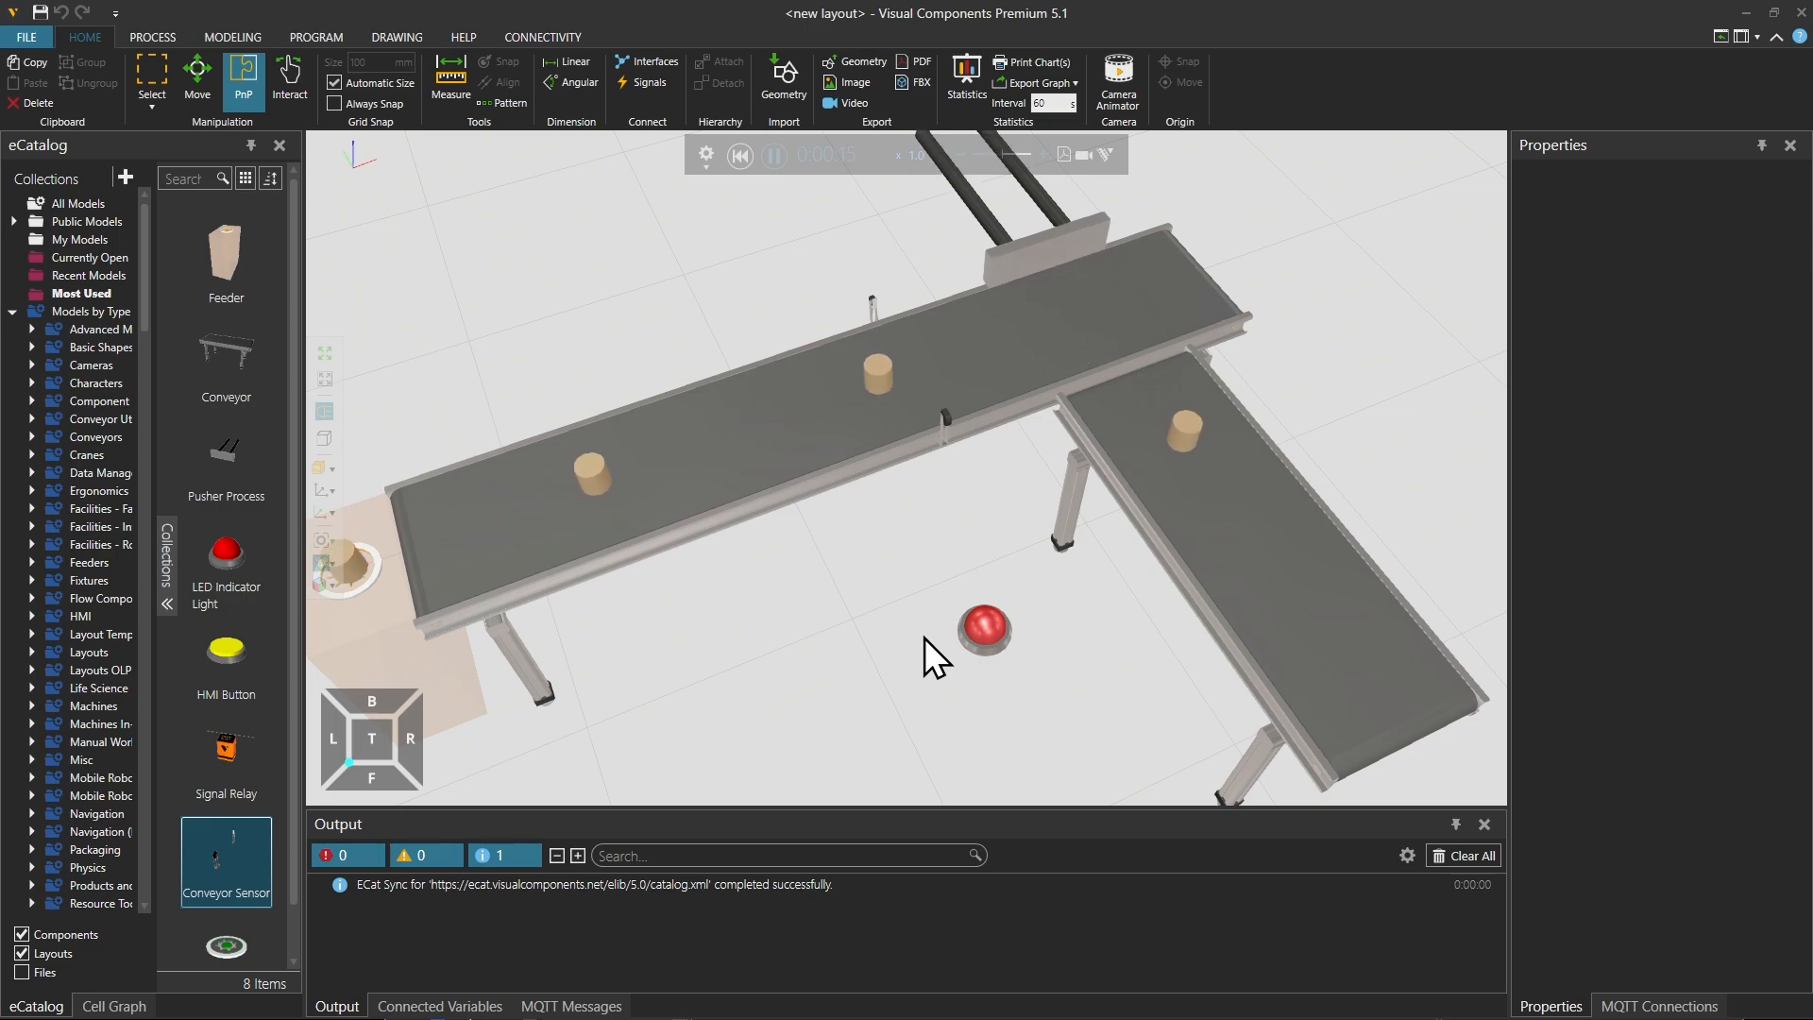
pyautogui.scroll(-2, 819, 581)
pyautogui.moveTo(818, 580); pyautogui.dragTo(786, 578, button='right')
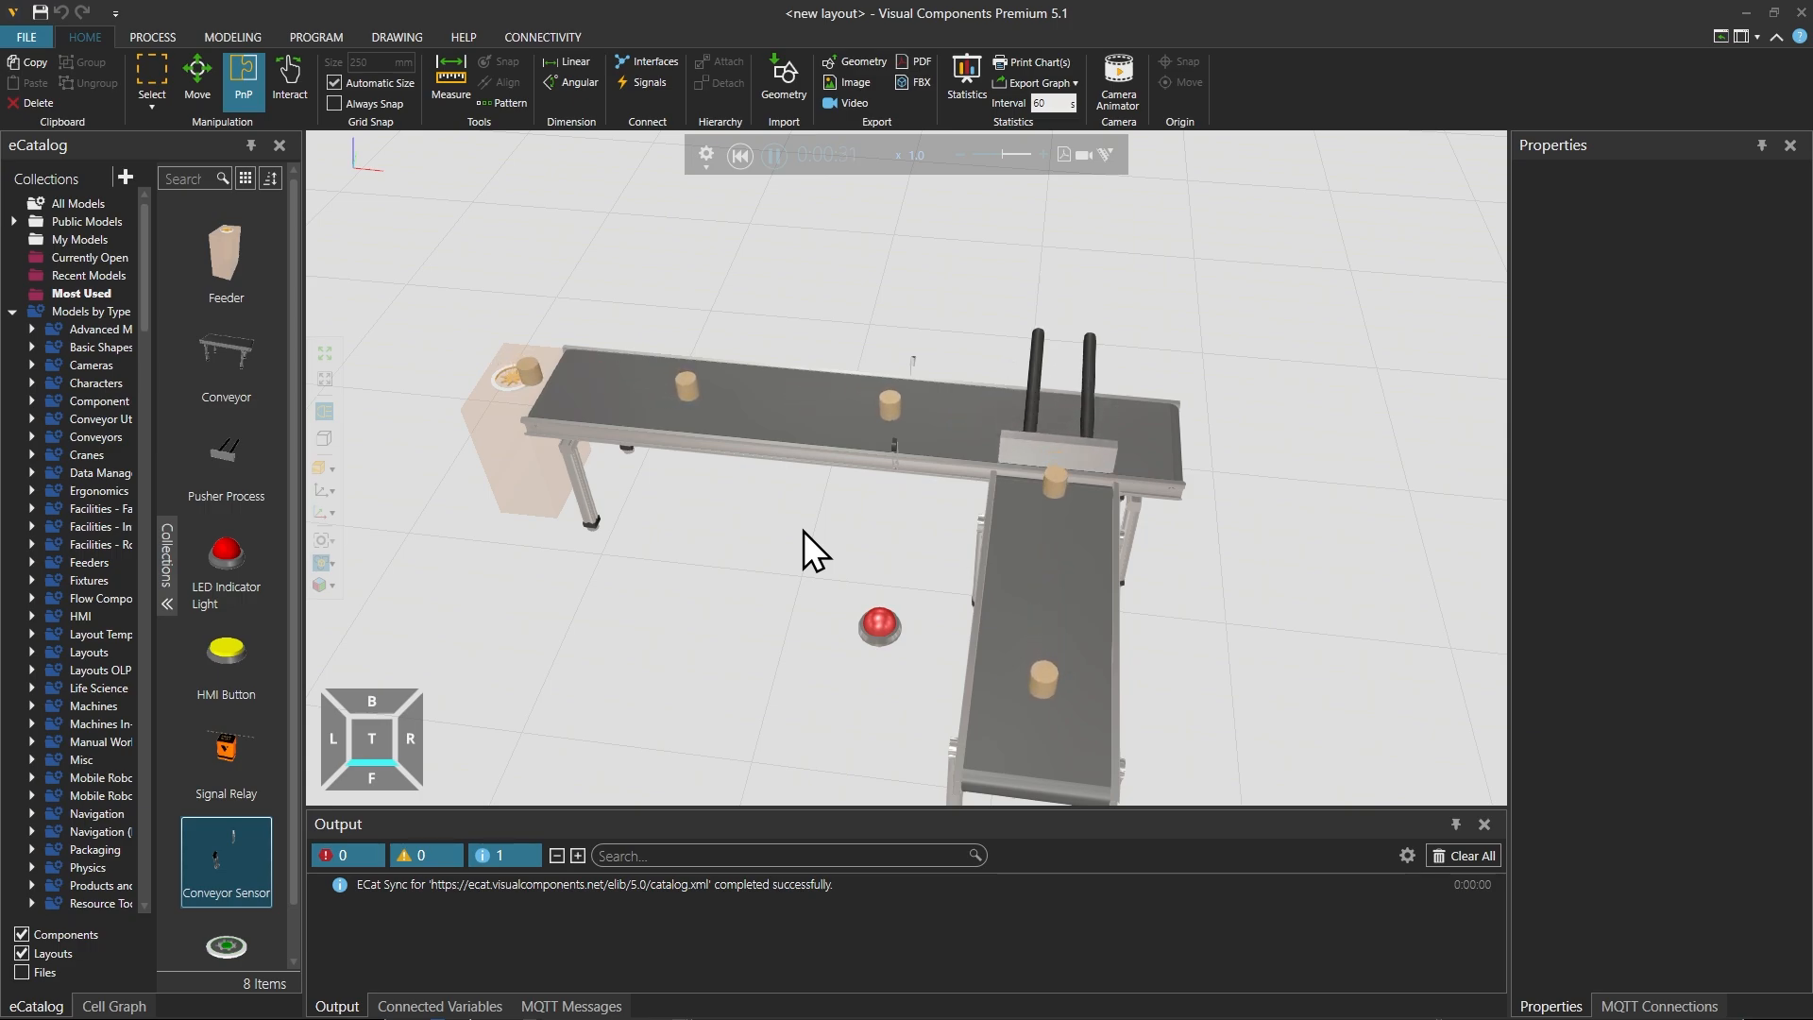
pyautogui.click(742, 157)
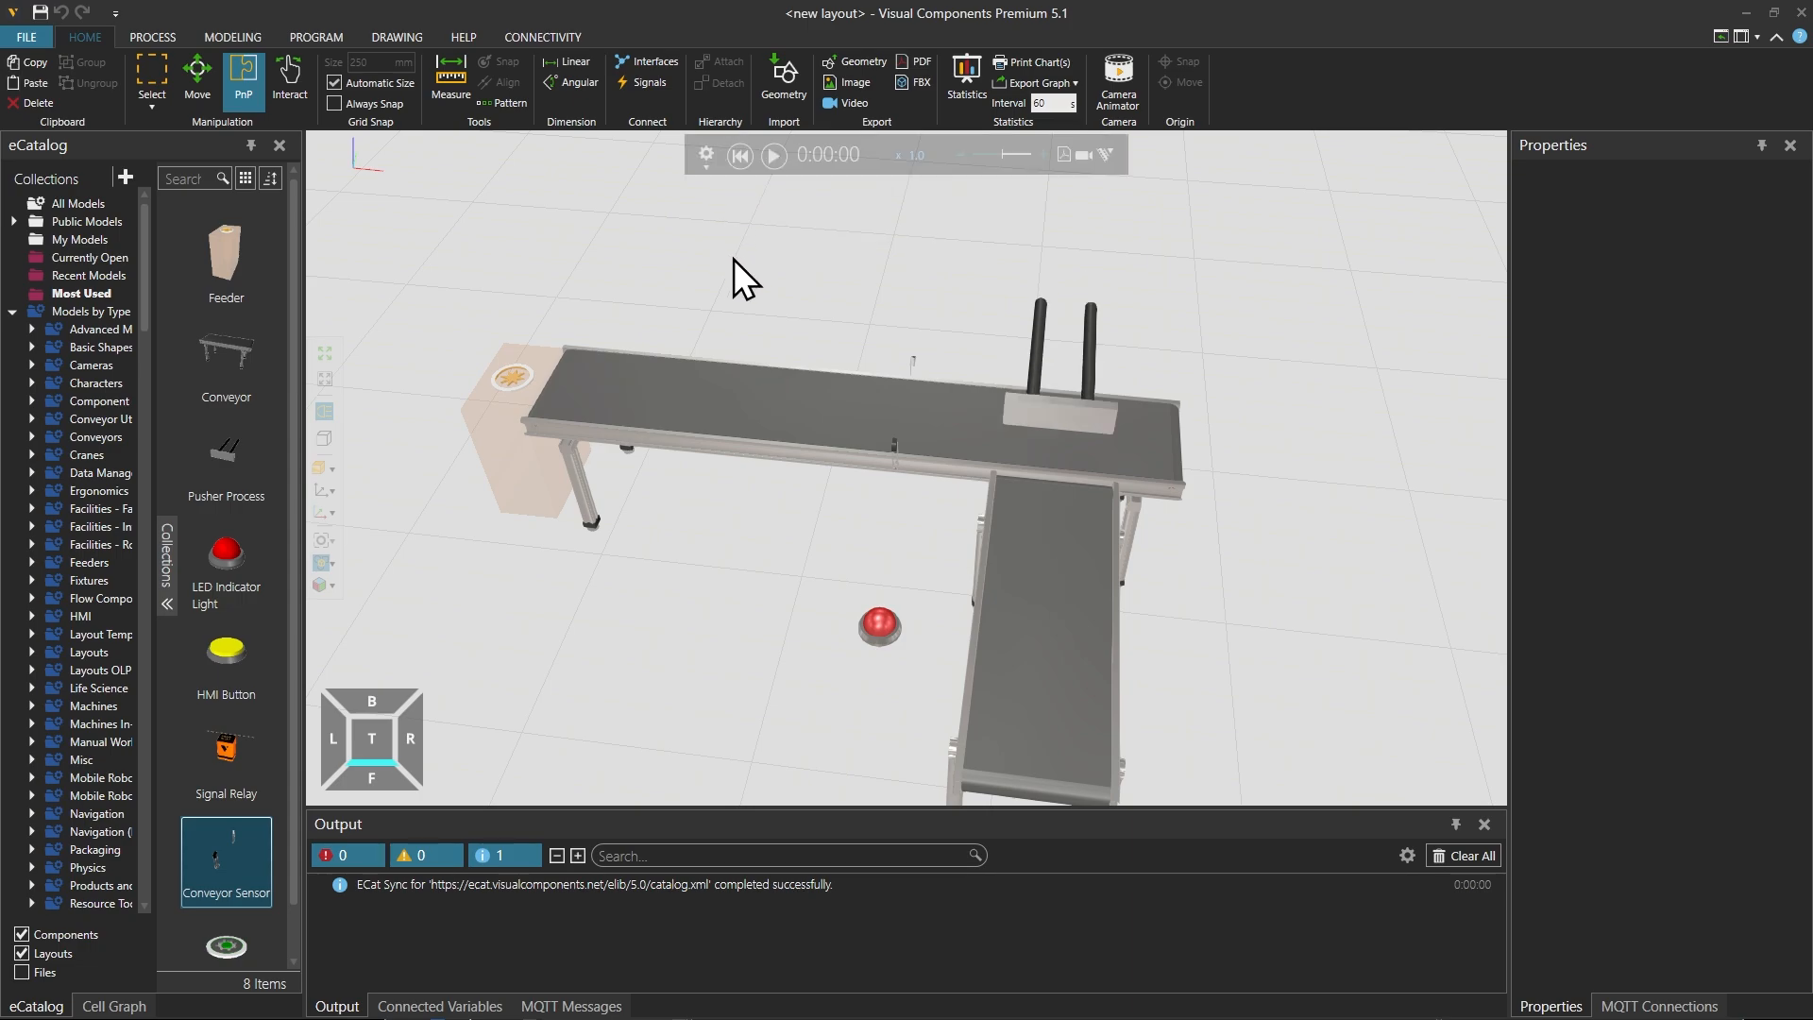
# Step: Add an Allen-Bradley server to the connectivity configuration and check the PLC types available for its connection
pyautogui.click(542, 37)
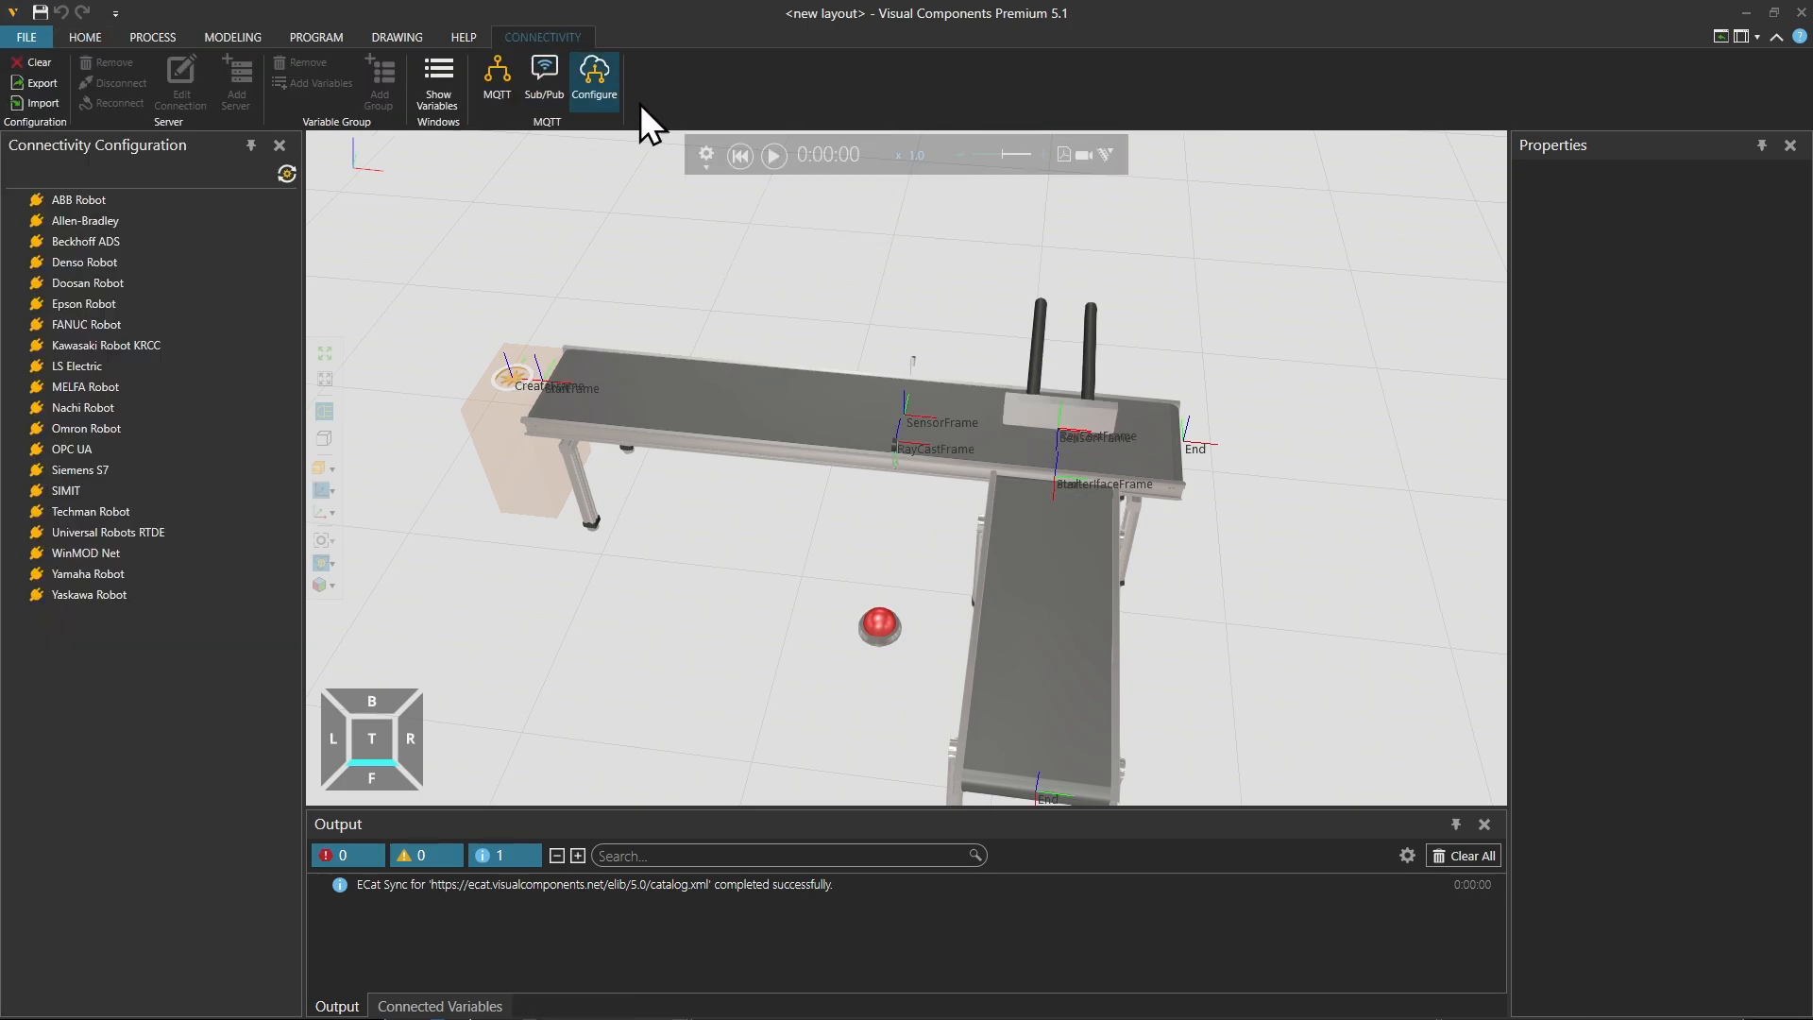
pyautogui.click(104, 223)
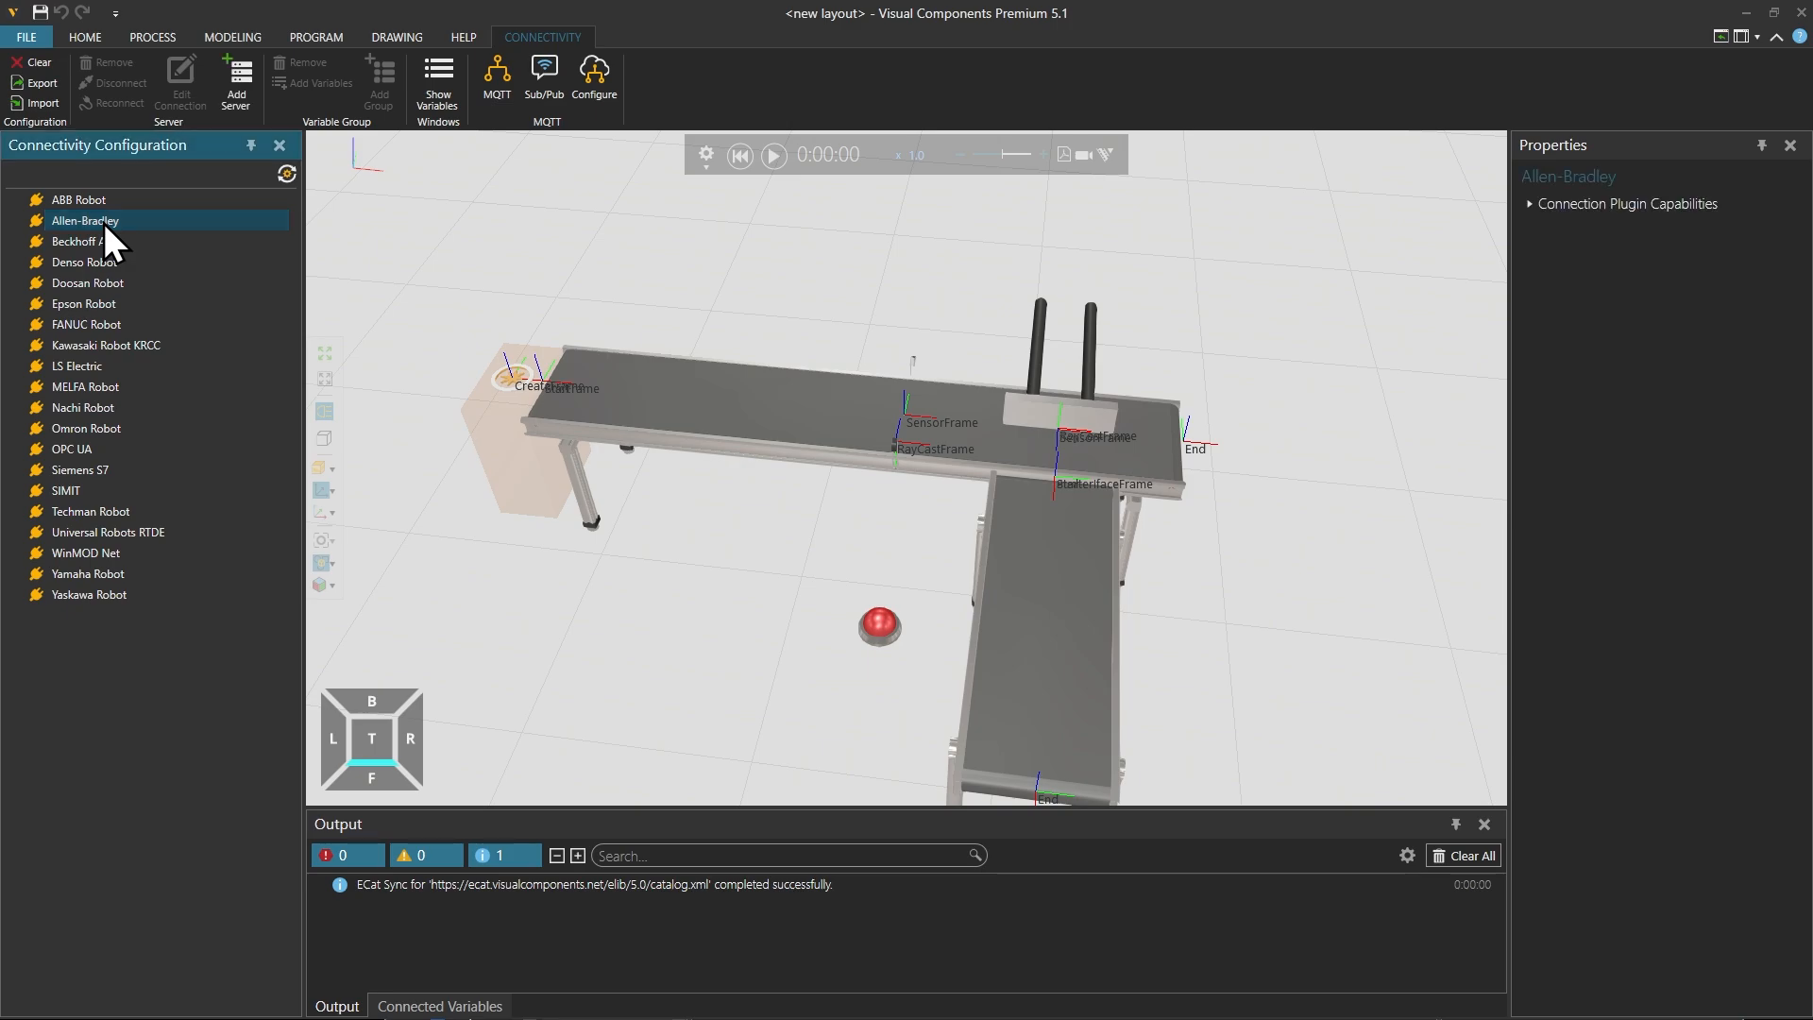
pyautogui.rightClick(104, 223)
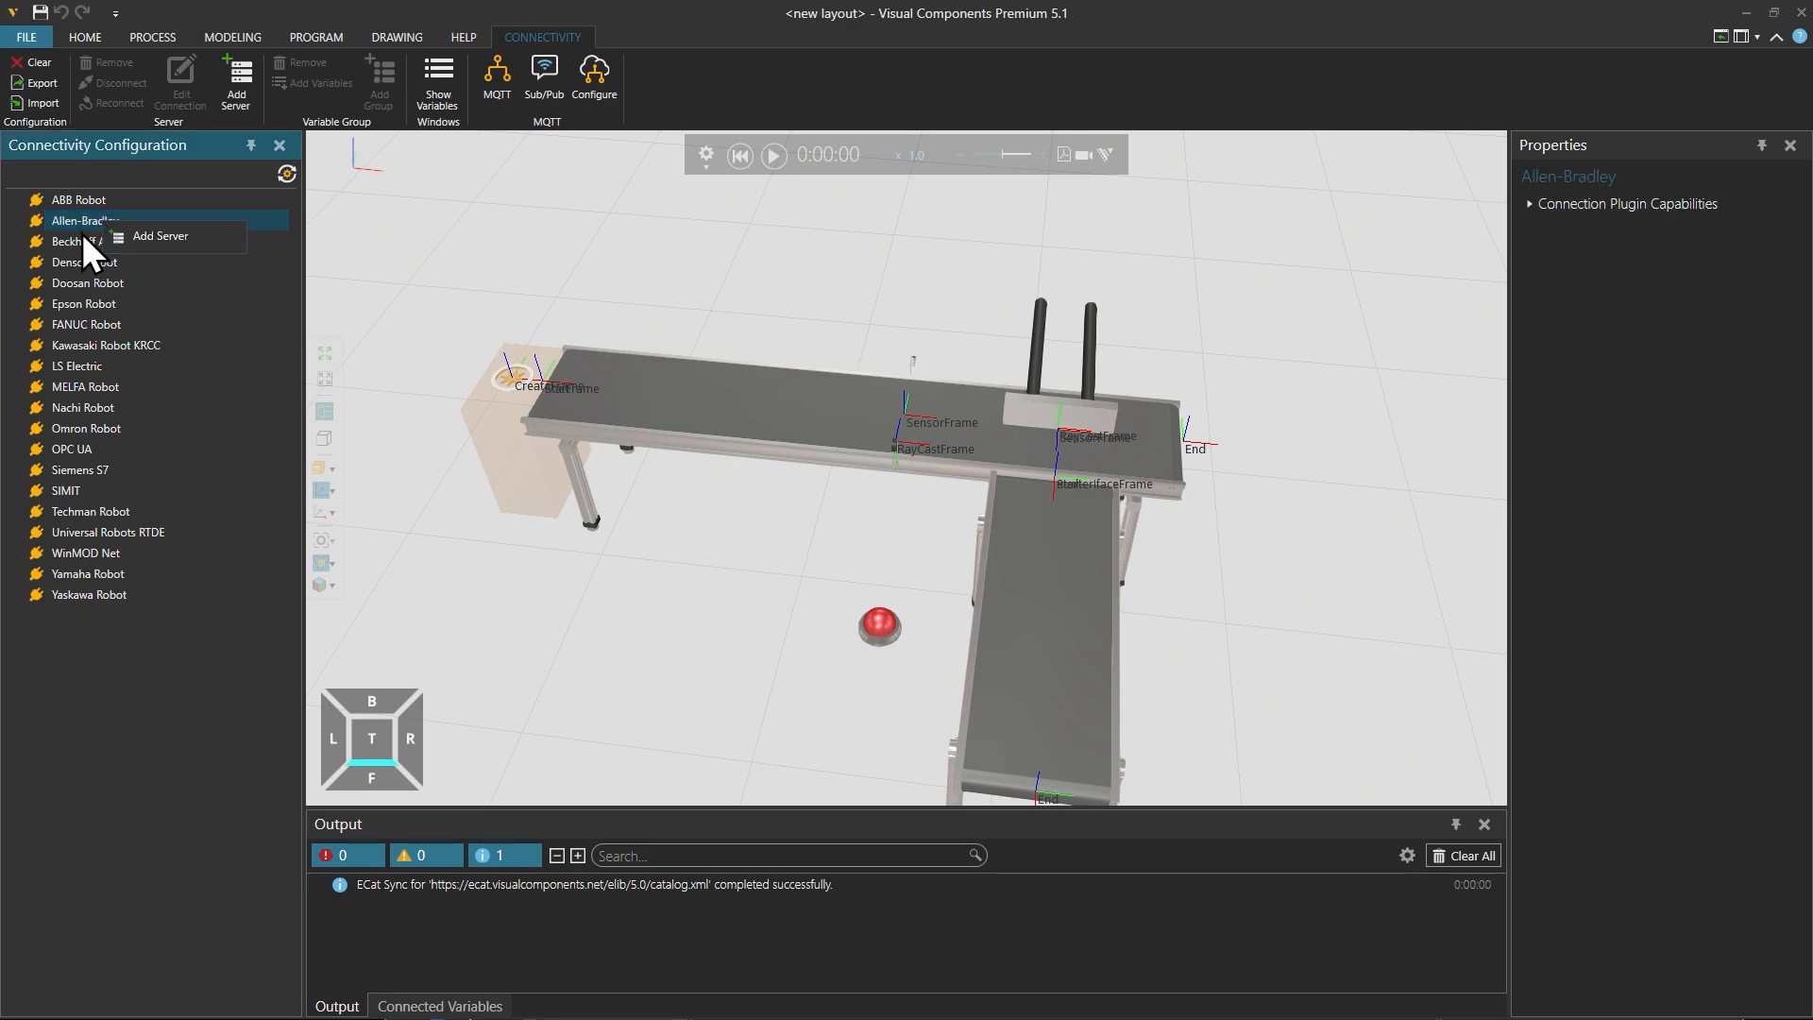
pyautogui.click(157, 235)
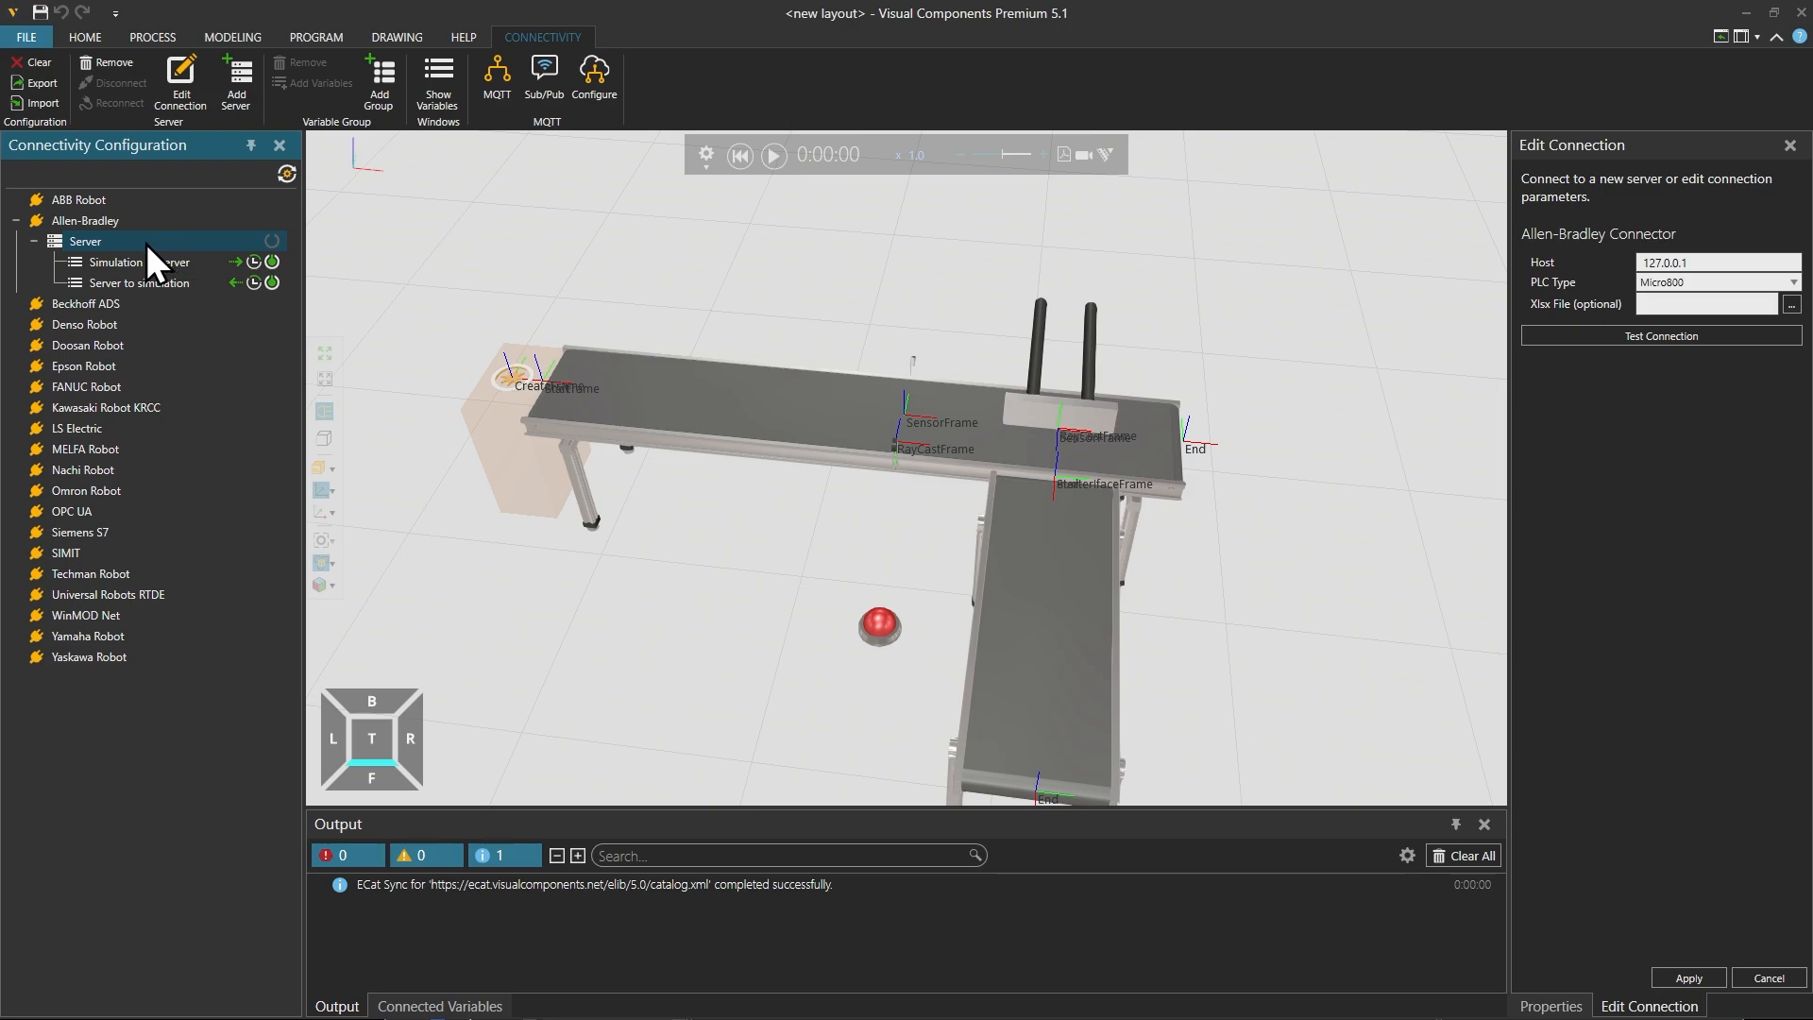
pyautogui.click(1667, 283)
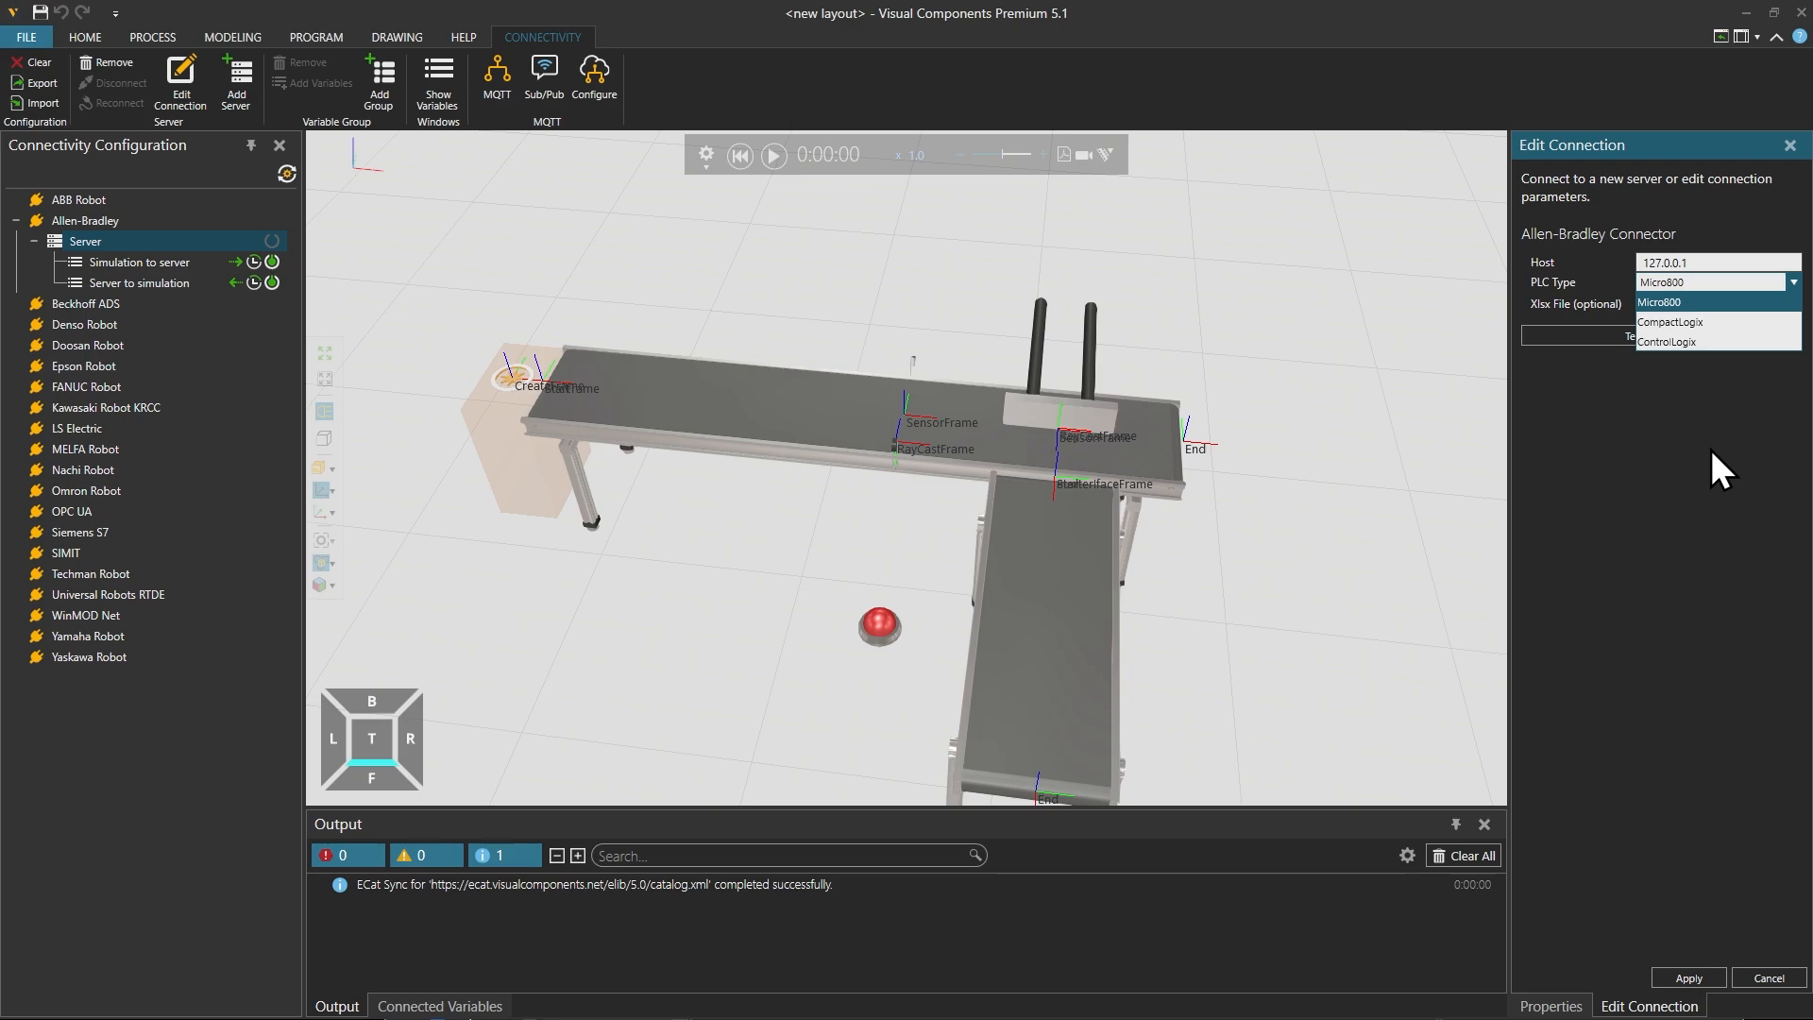
pyautogui.click(1690, 454)
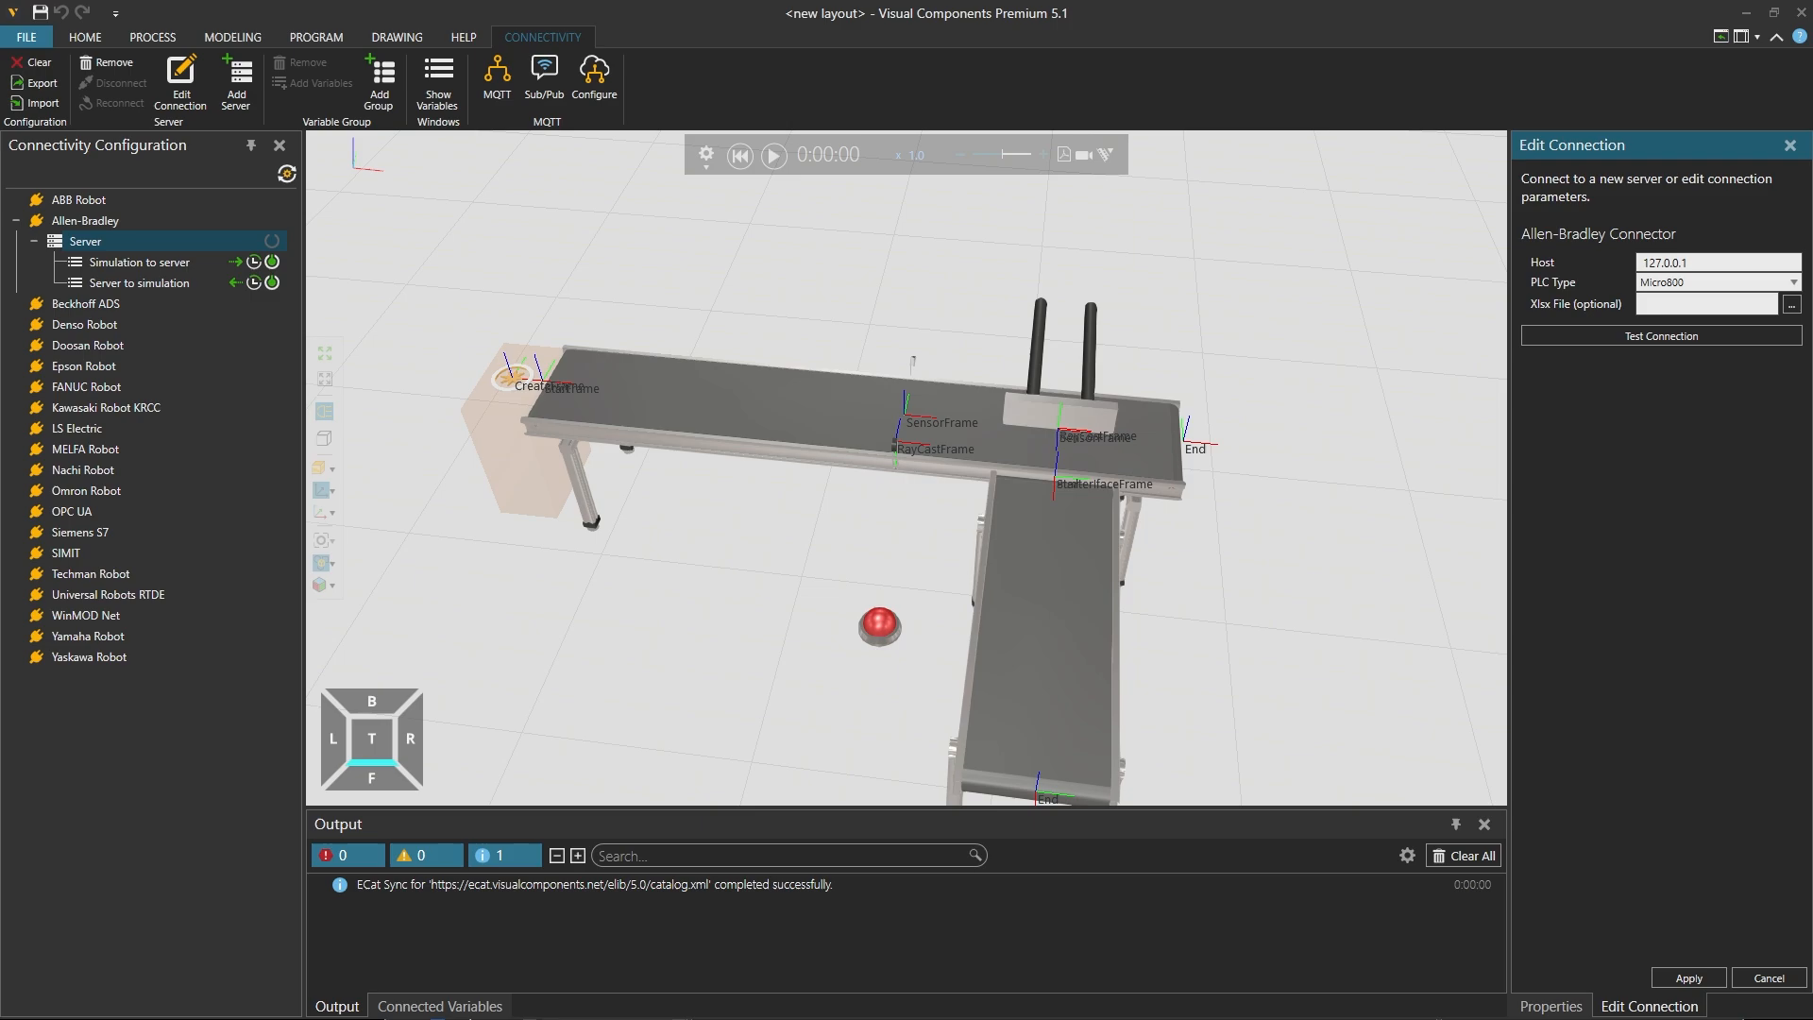
# Step: Switch to Logix Designer and check the general properties of the MyTutorial controller
pyautogui.moveTo(0, 586); pyautogui.dragTo(1118, 285)
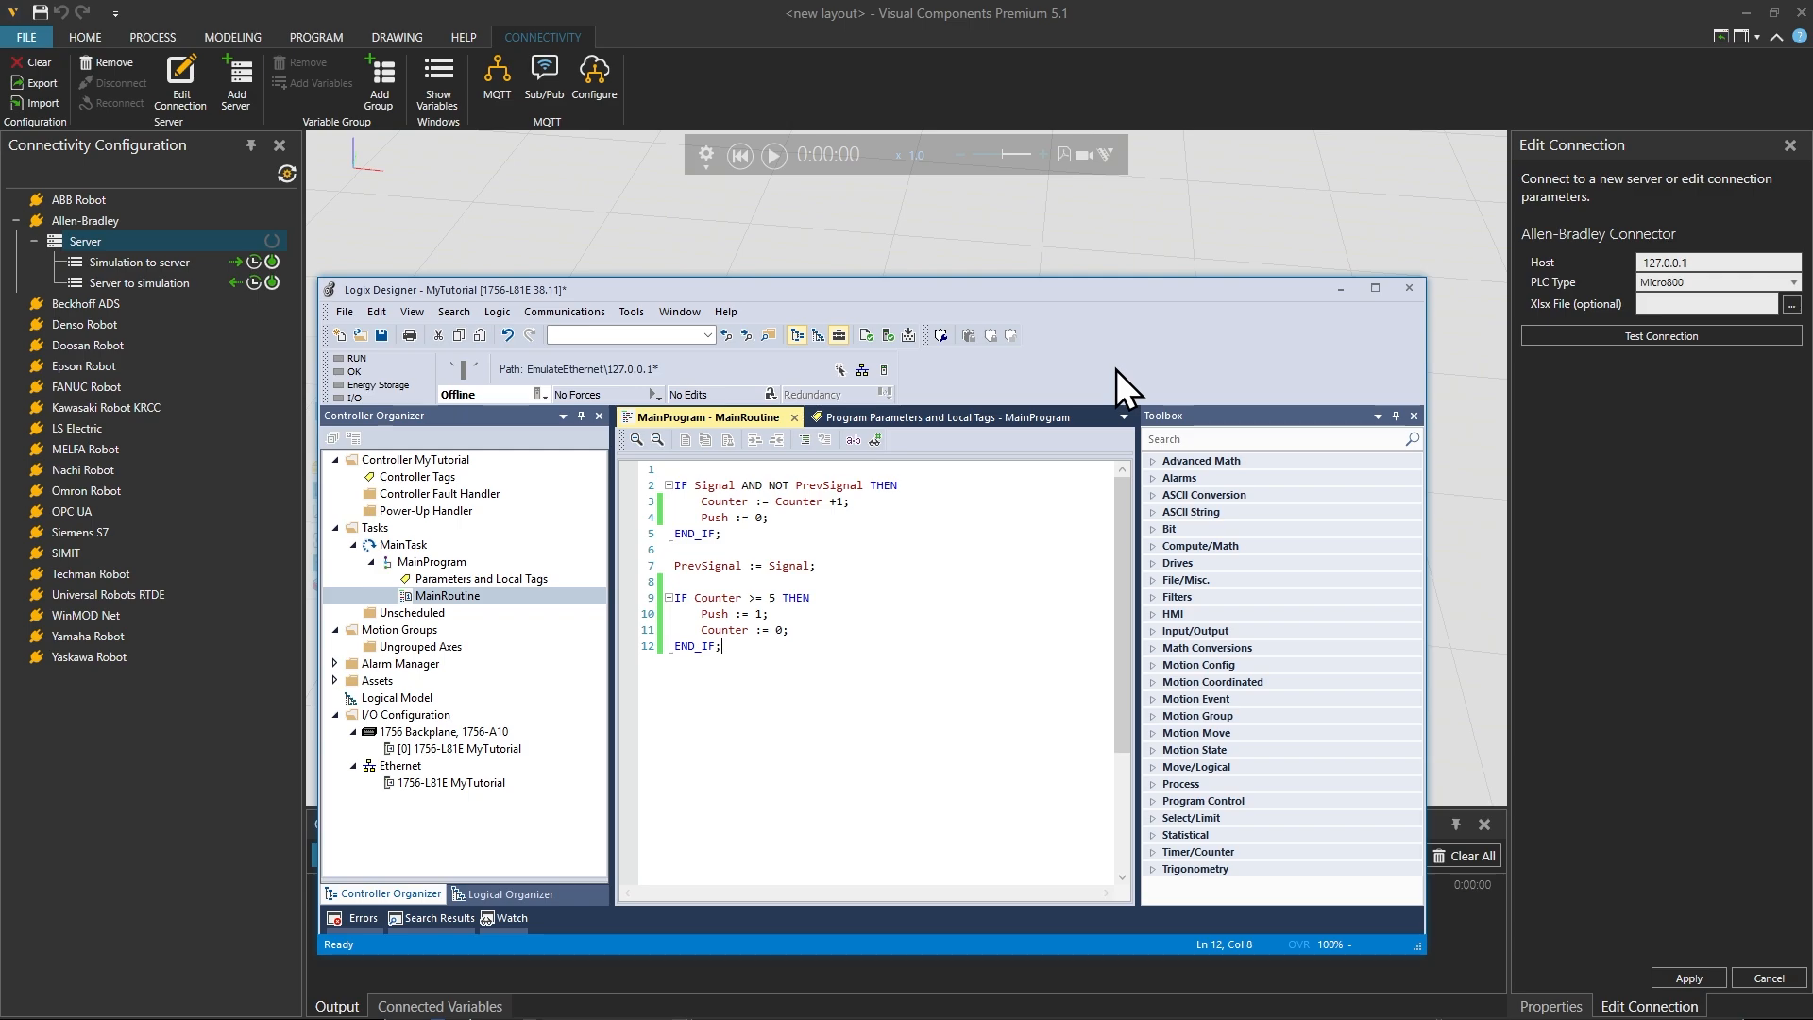
pyautogui.click(427, 461)
pyautogui.moveTo(892, 293); pyautogui.dragTo(918, 172)
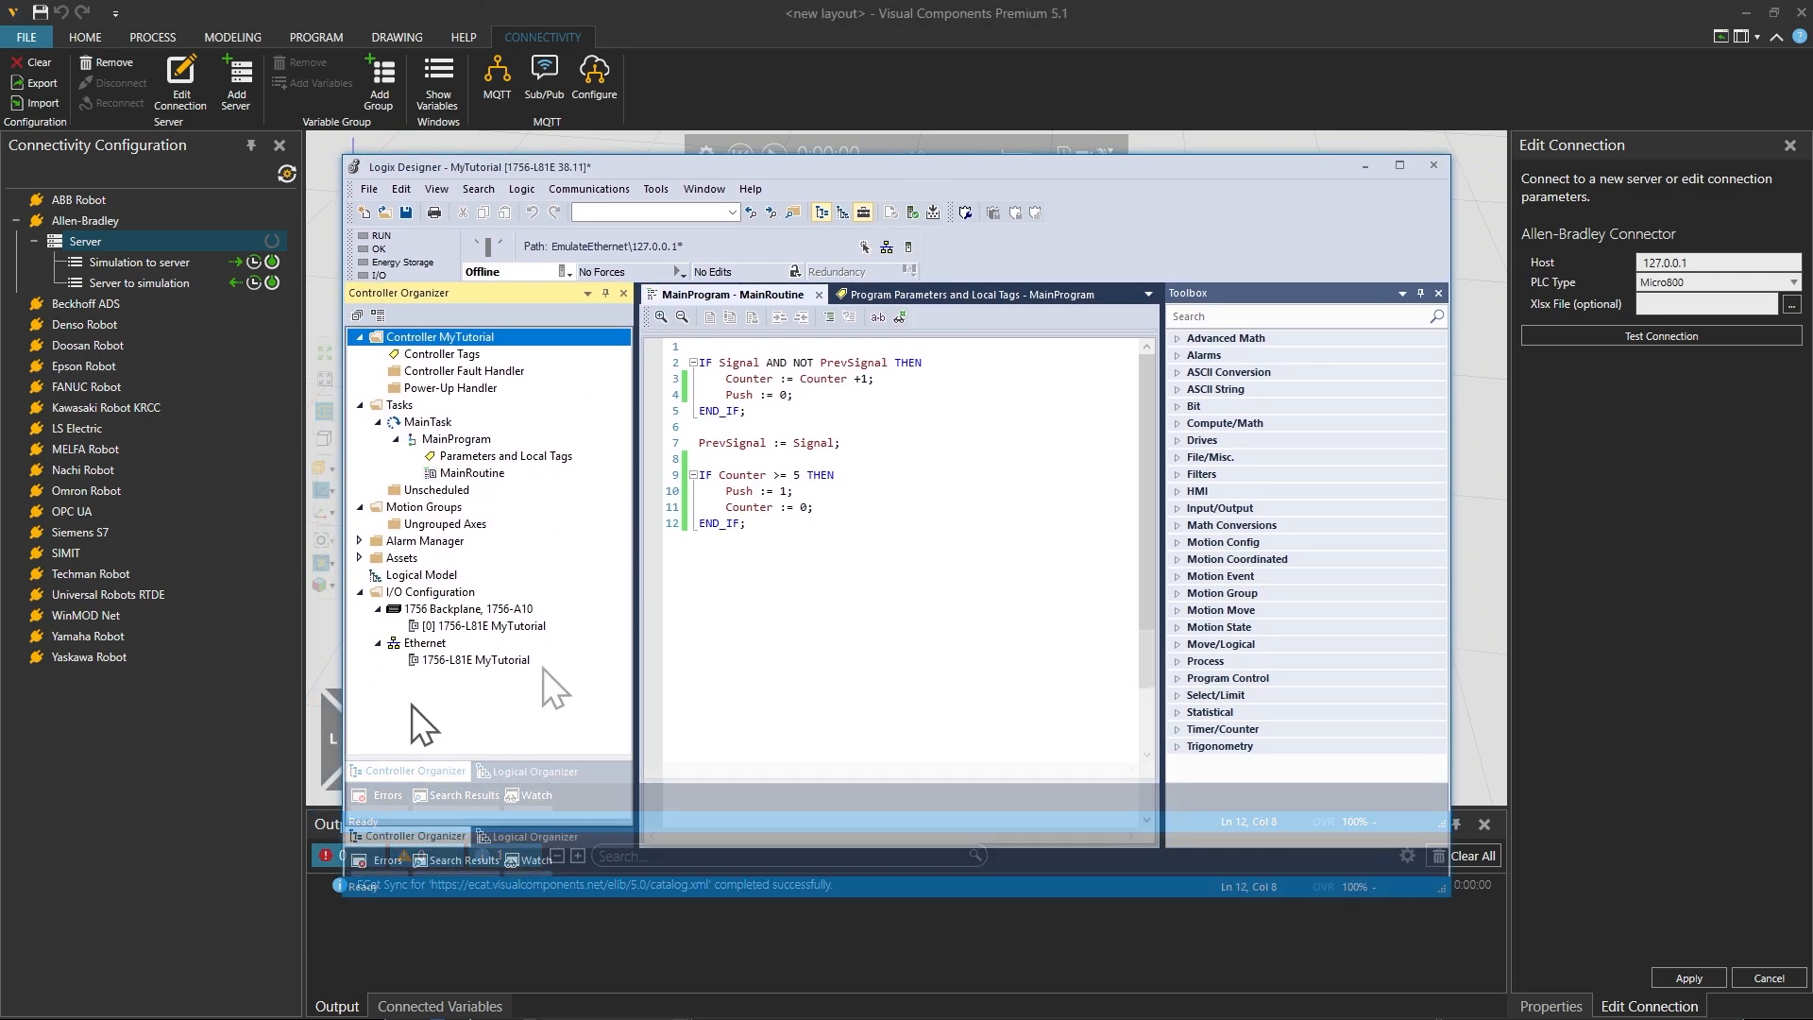
pyautogui.doubleClick(423, 336)
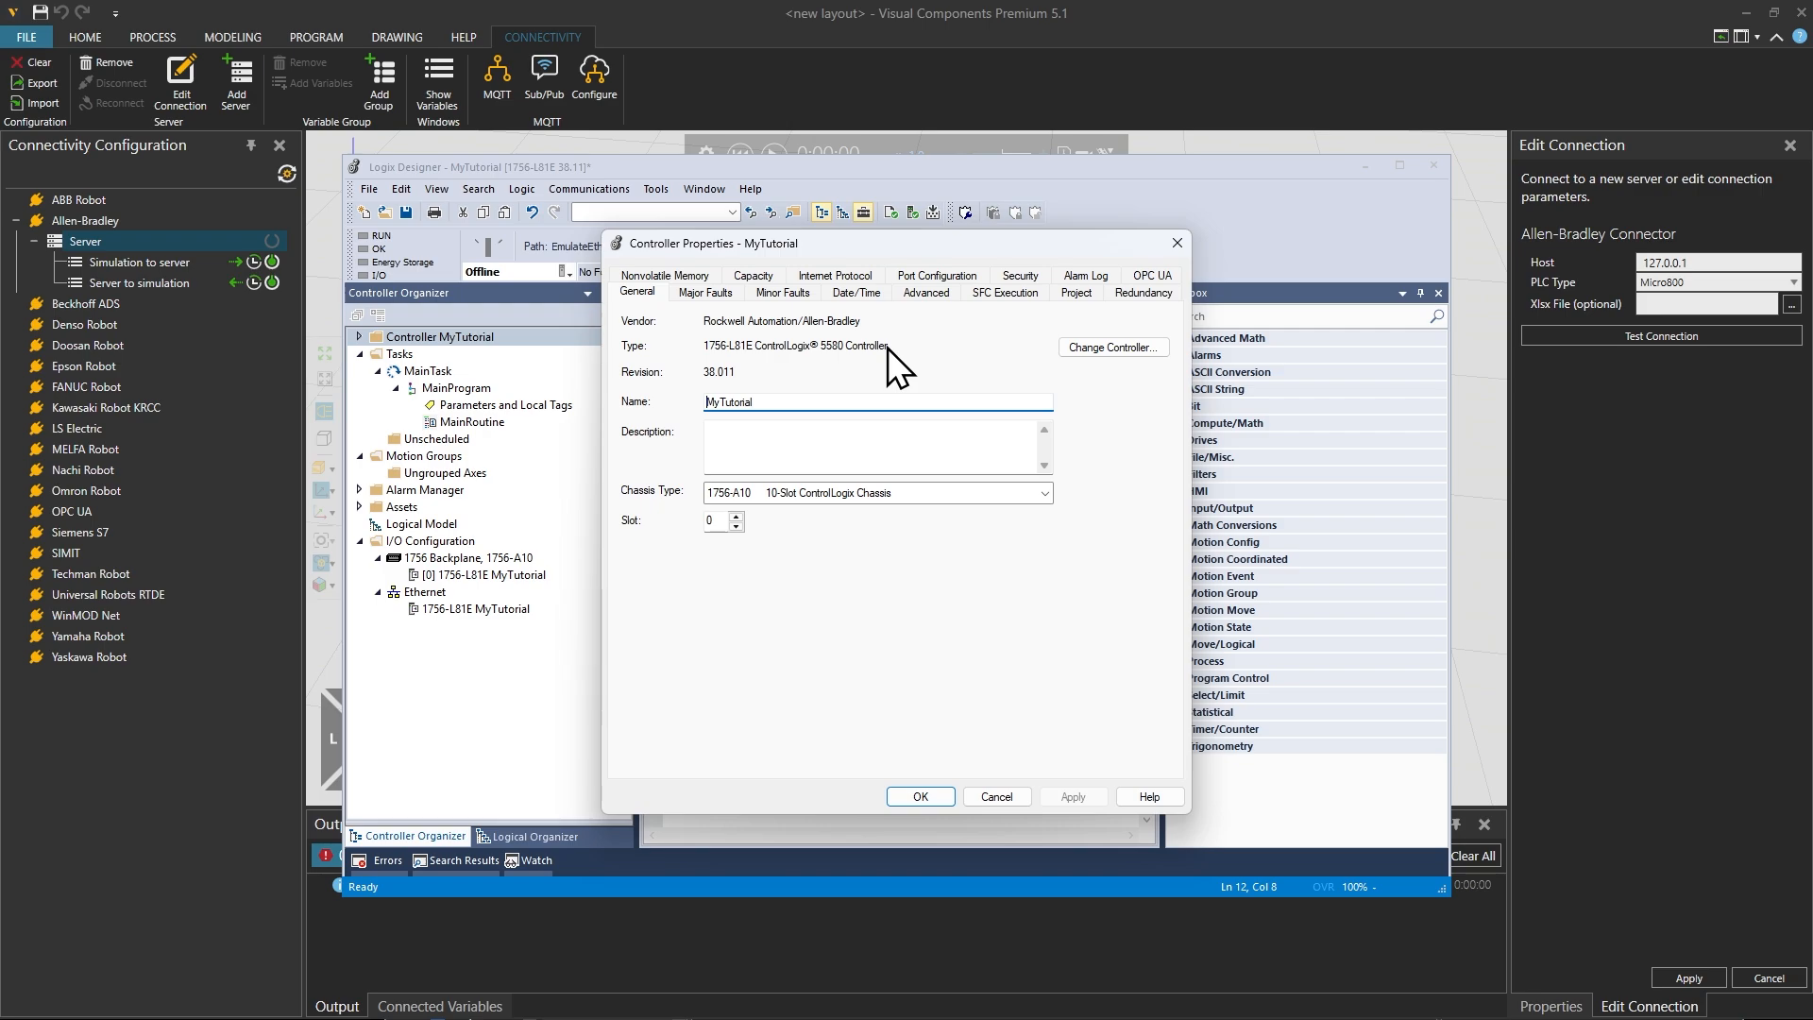
pyautogui.click(1176, 242)
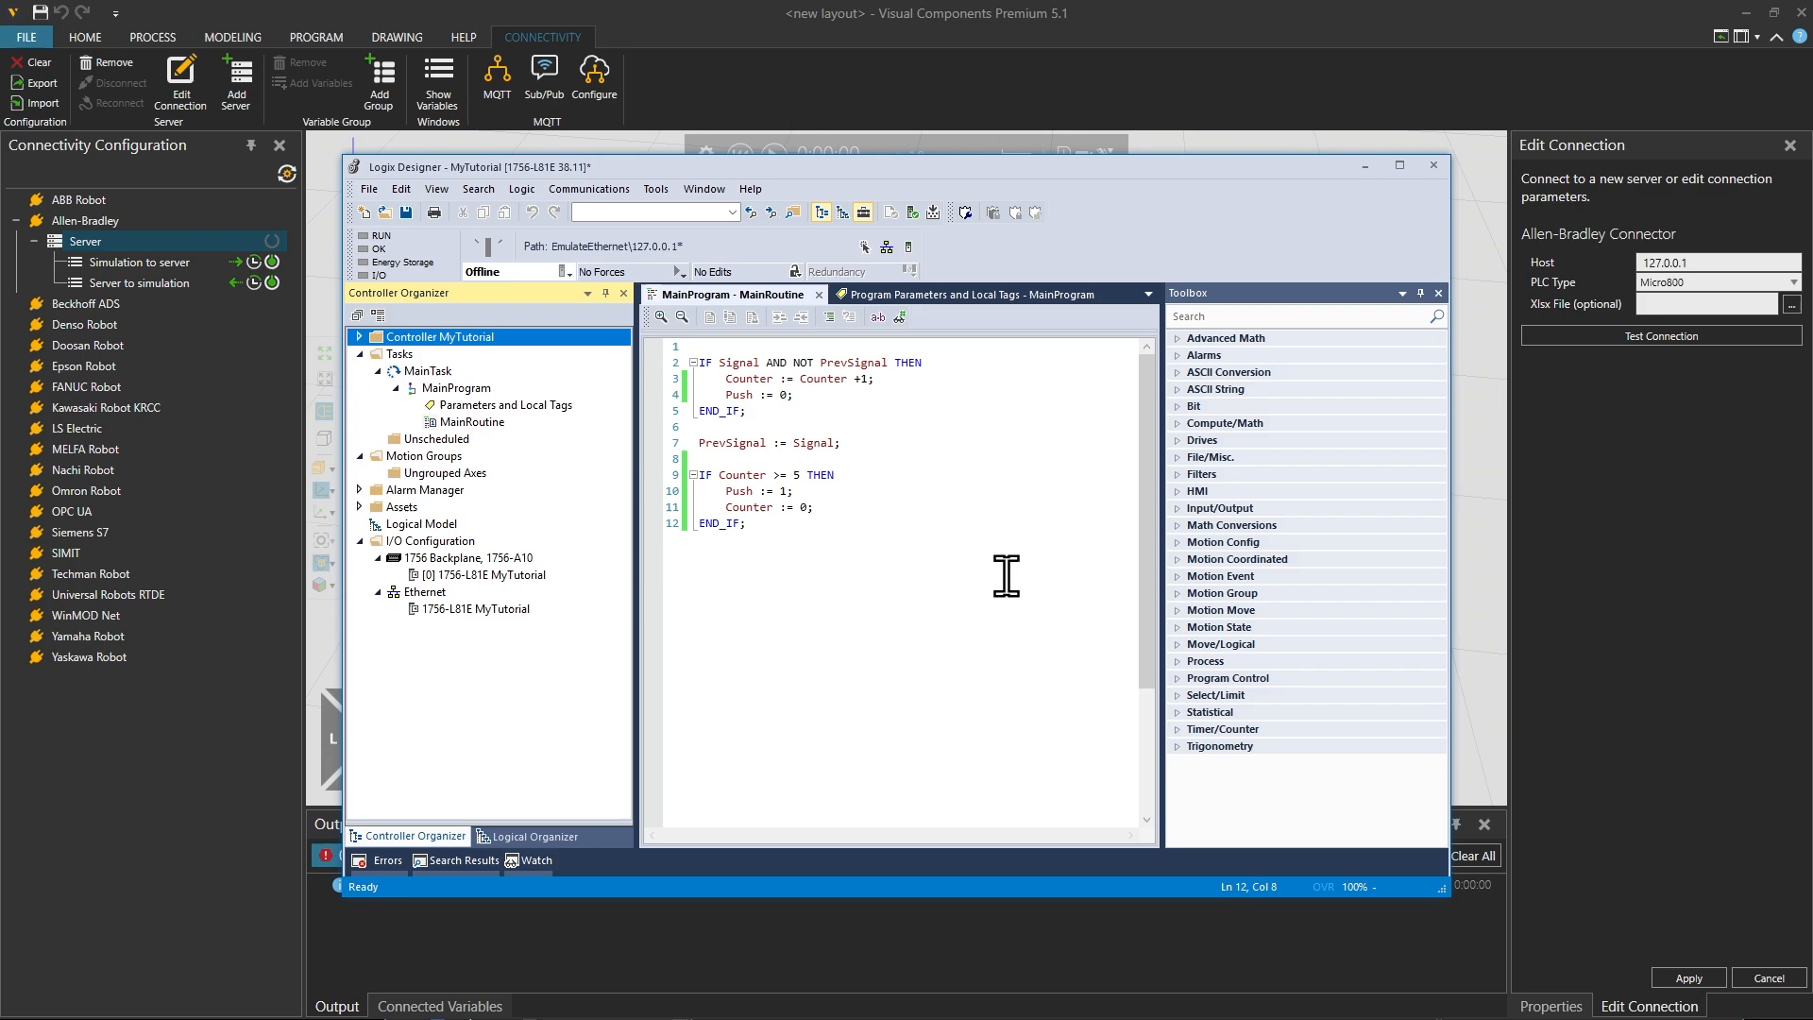
# Step: Review MainProgram's parameters and local tags, the expanded controller folder, and the MainRoutine code
pyautogui.moveTo(913, 168); pyautogui.dragTo(929, 166)
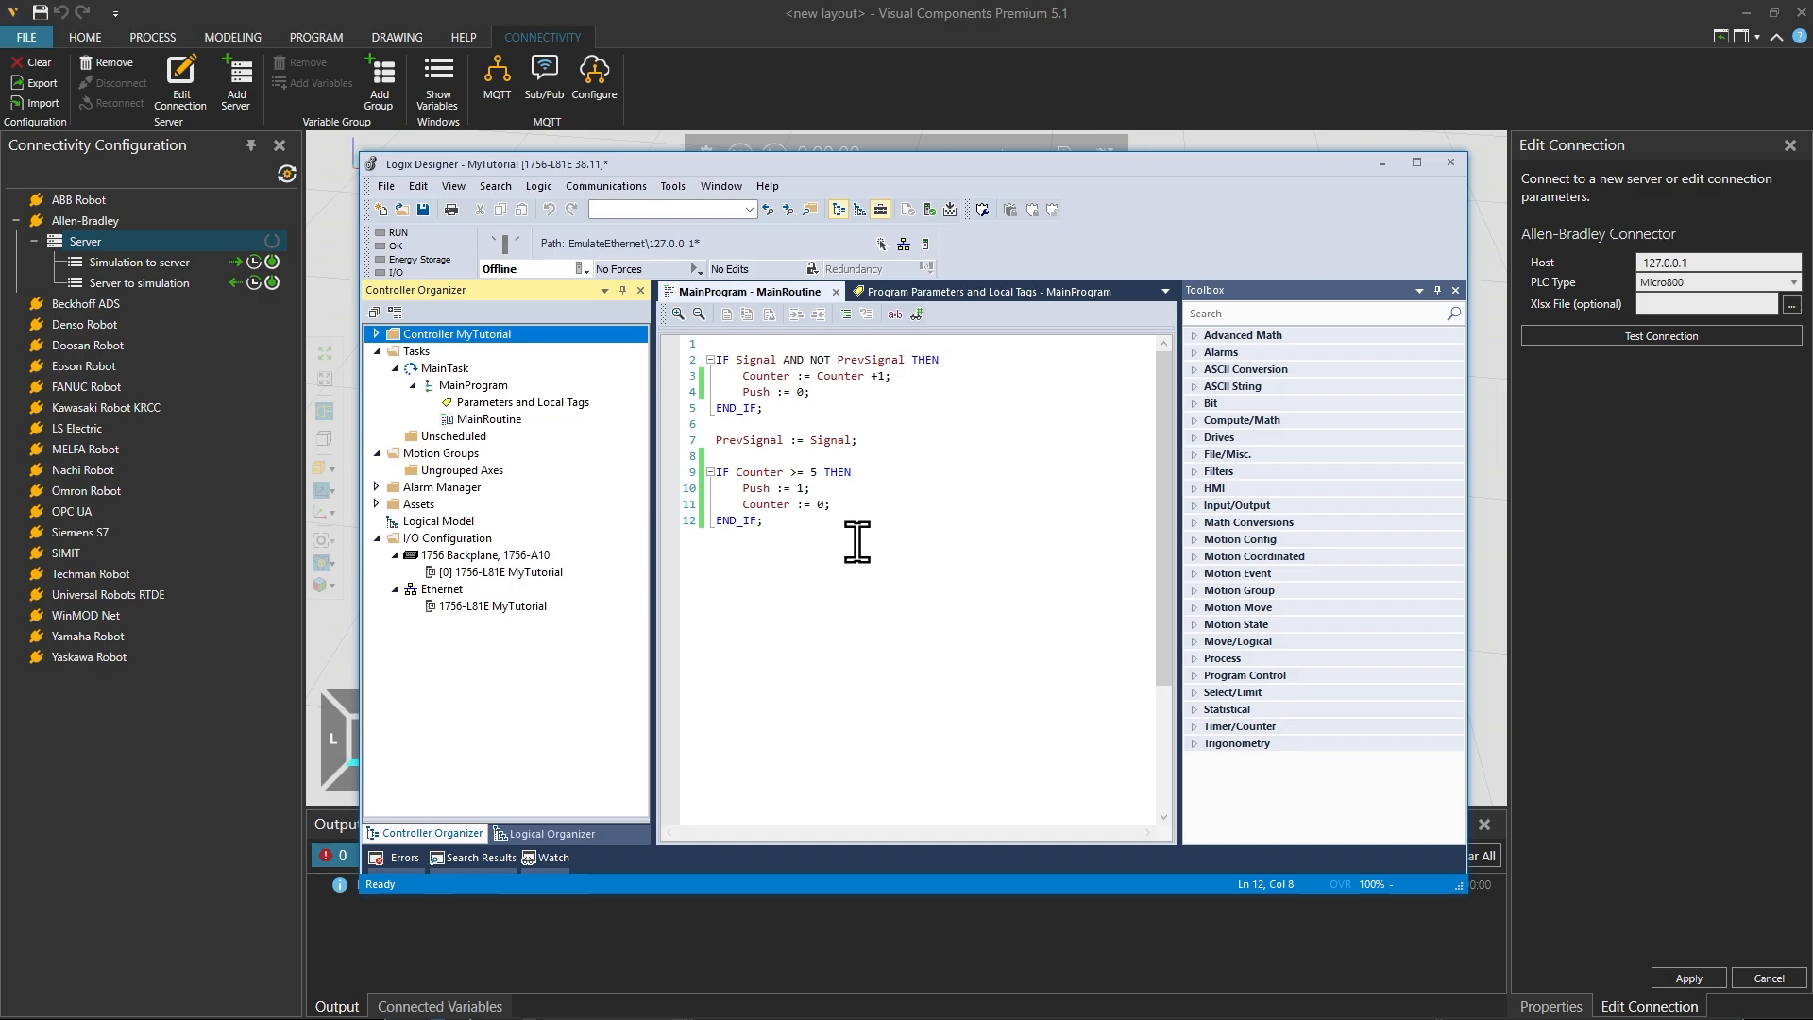
pyautogui.doubleClick(517, 406)
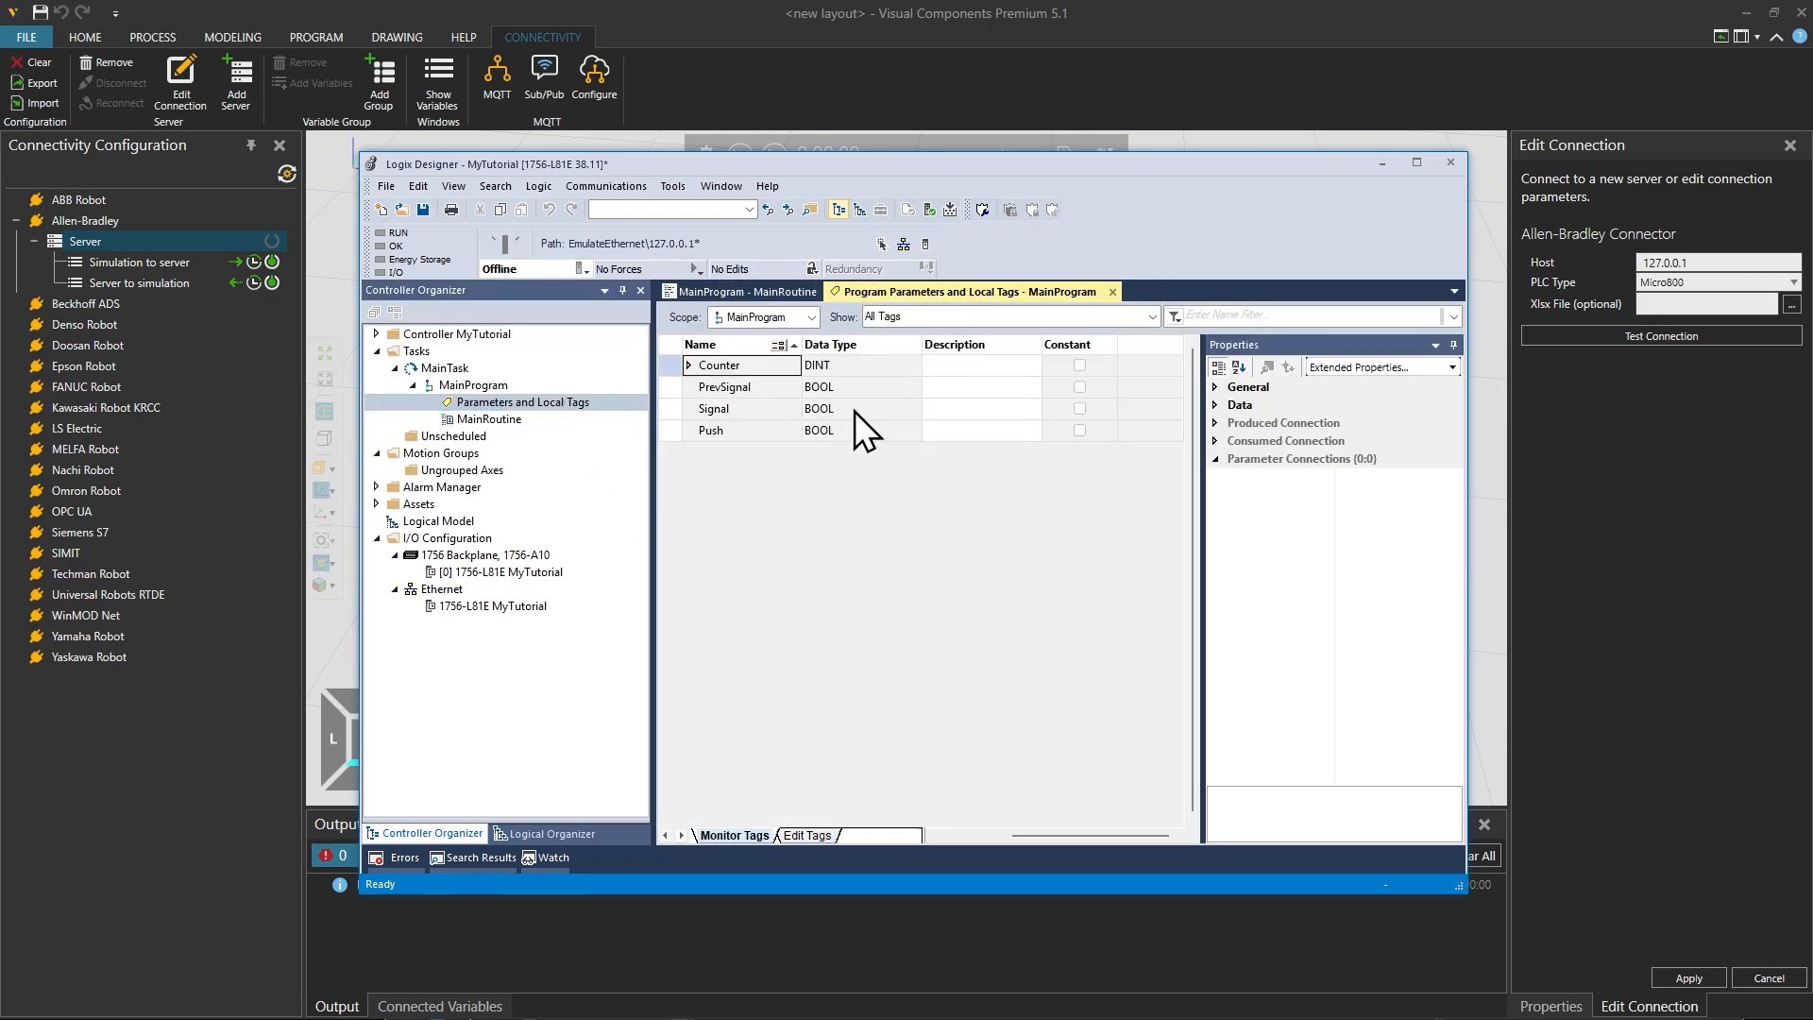
pyautogui.click(375, 335)
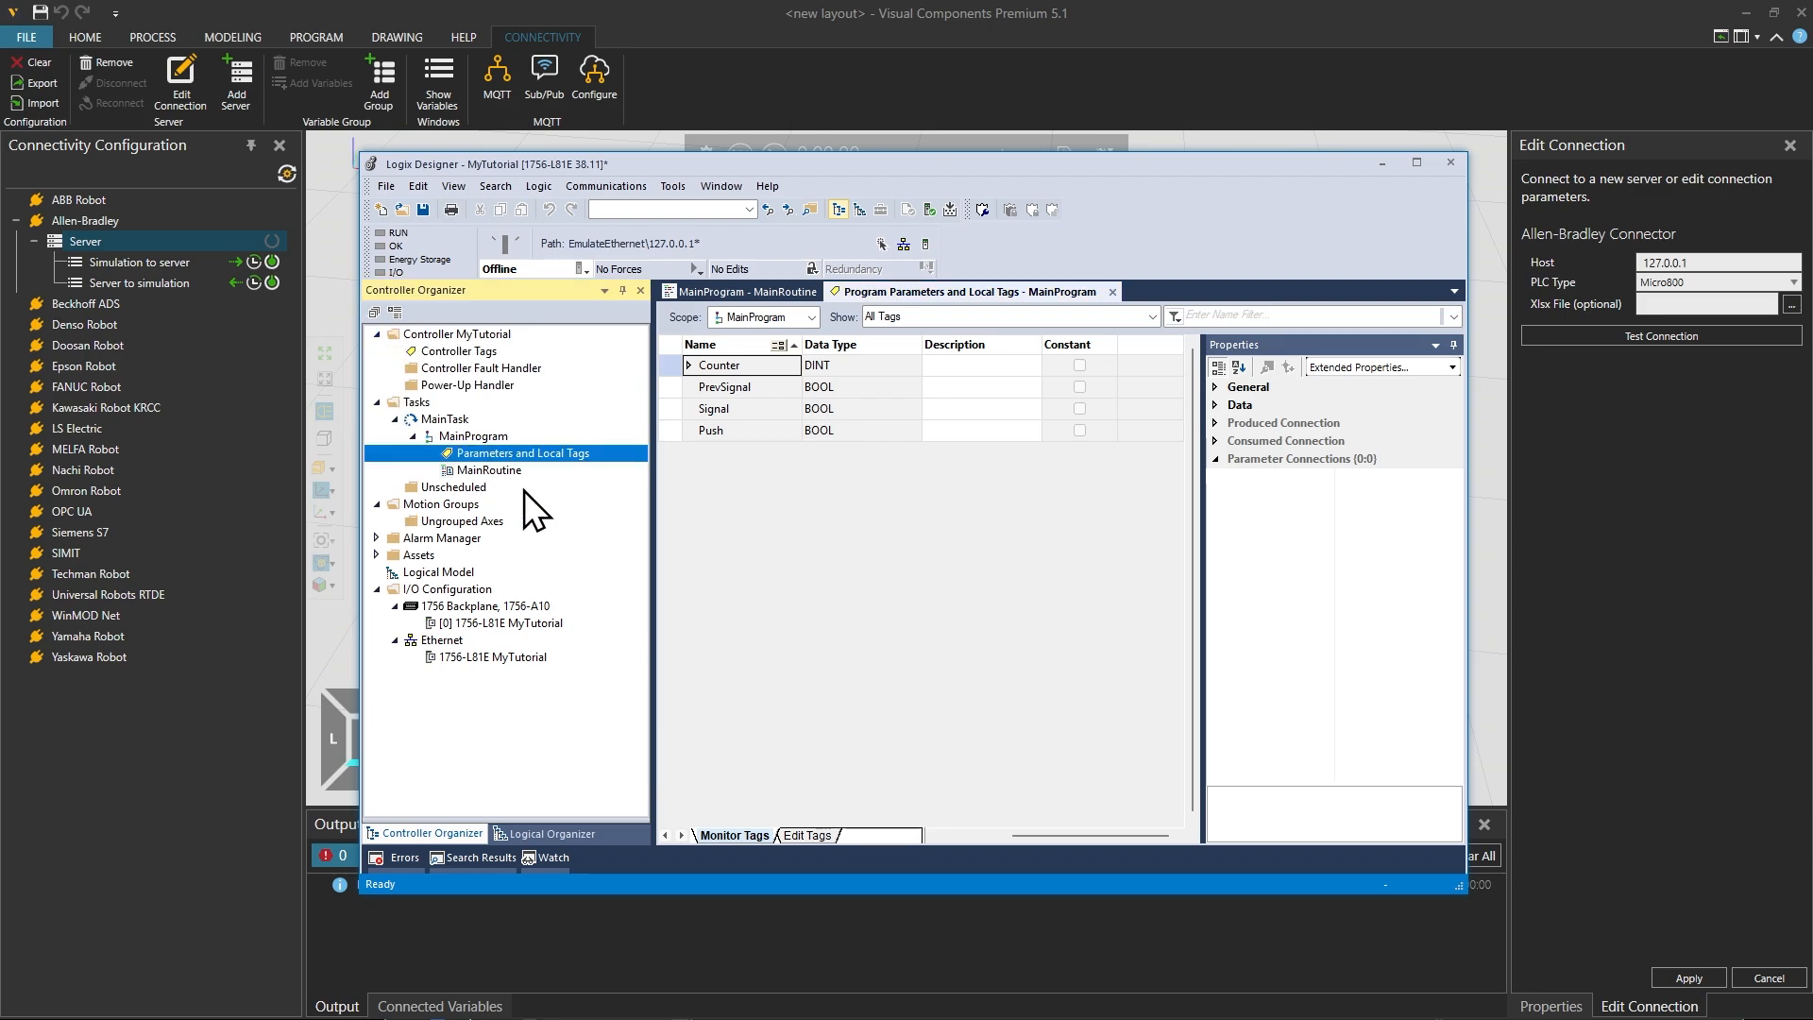
pyautogui.doubleClick(489, 469)
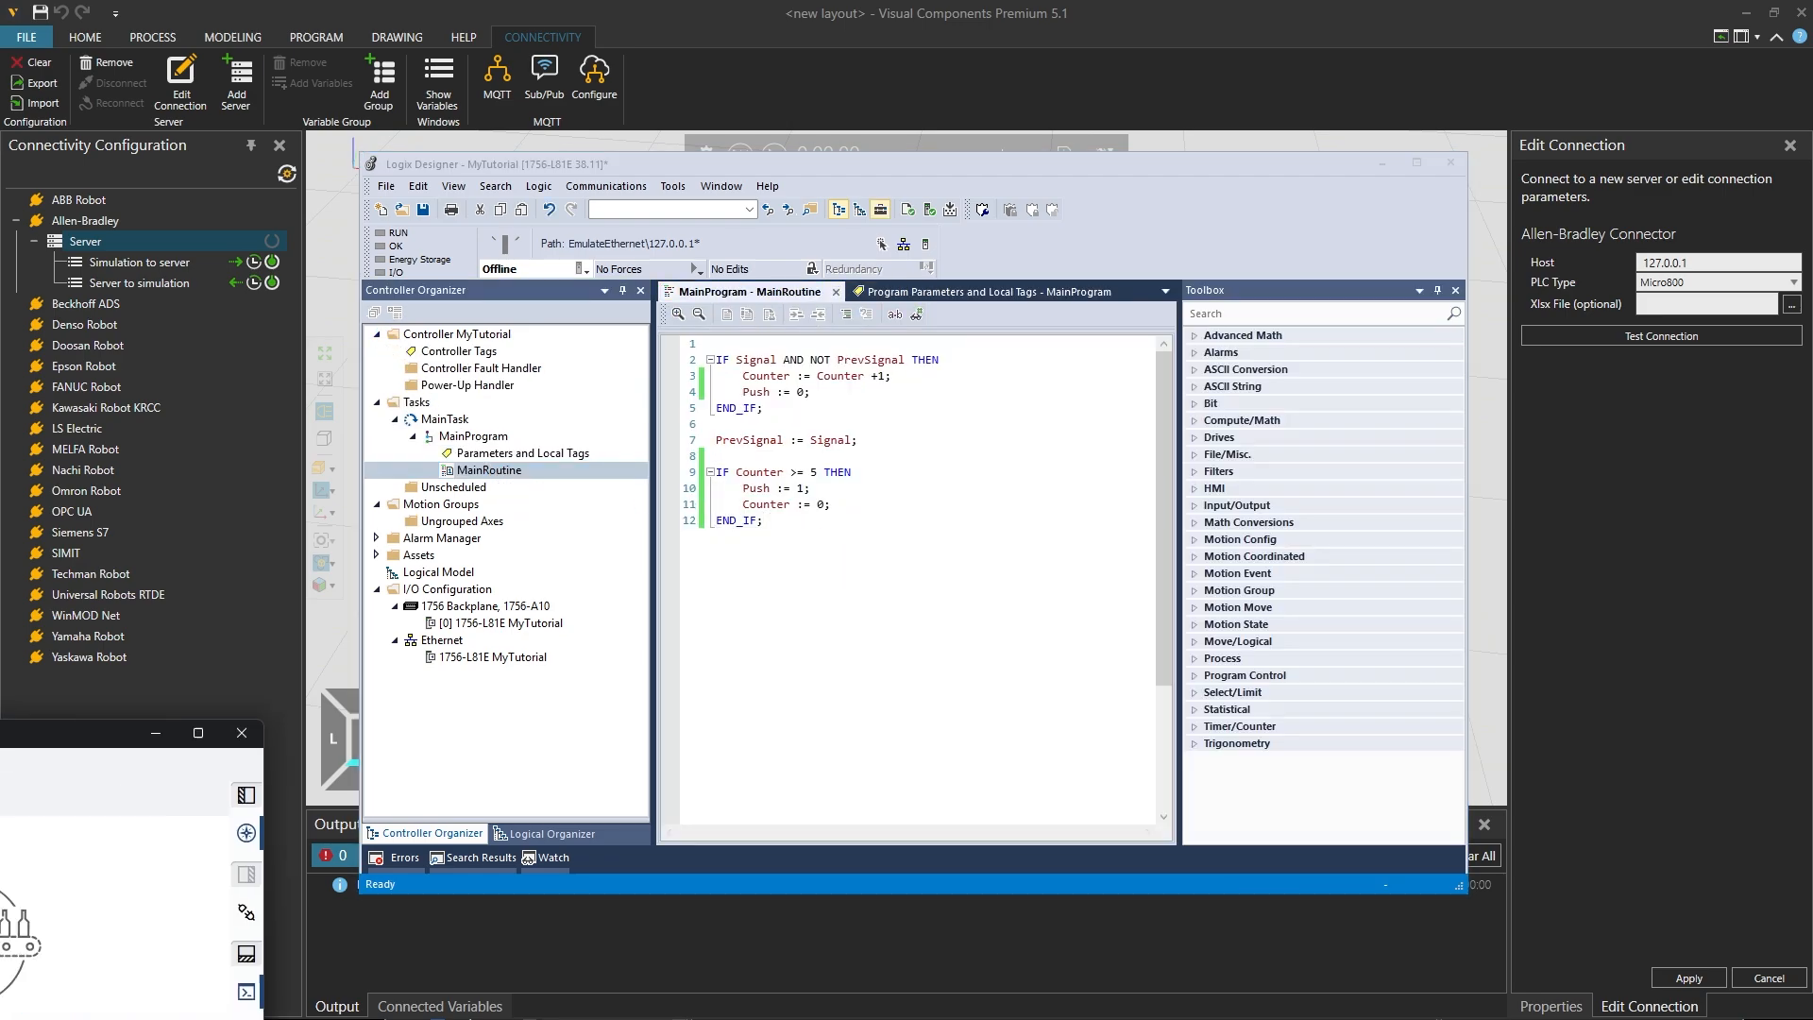
# Step: Switch to the FactoryTalk Logix Echo Dashboard and review the emulator types offered for a new controller without adding one
pyautogui.moveTo(944, 485); pyautogui.dragTo(954, 300)
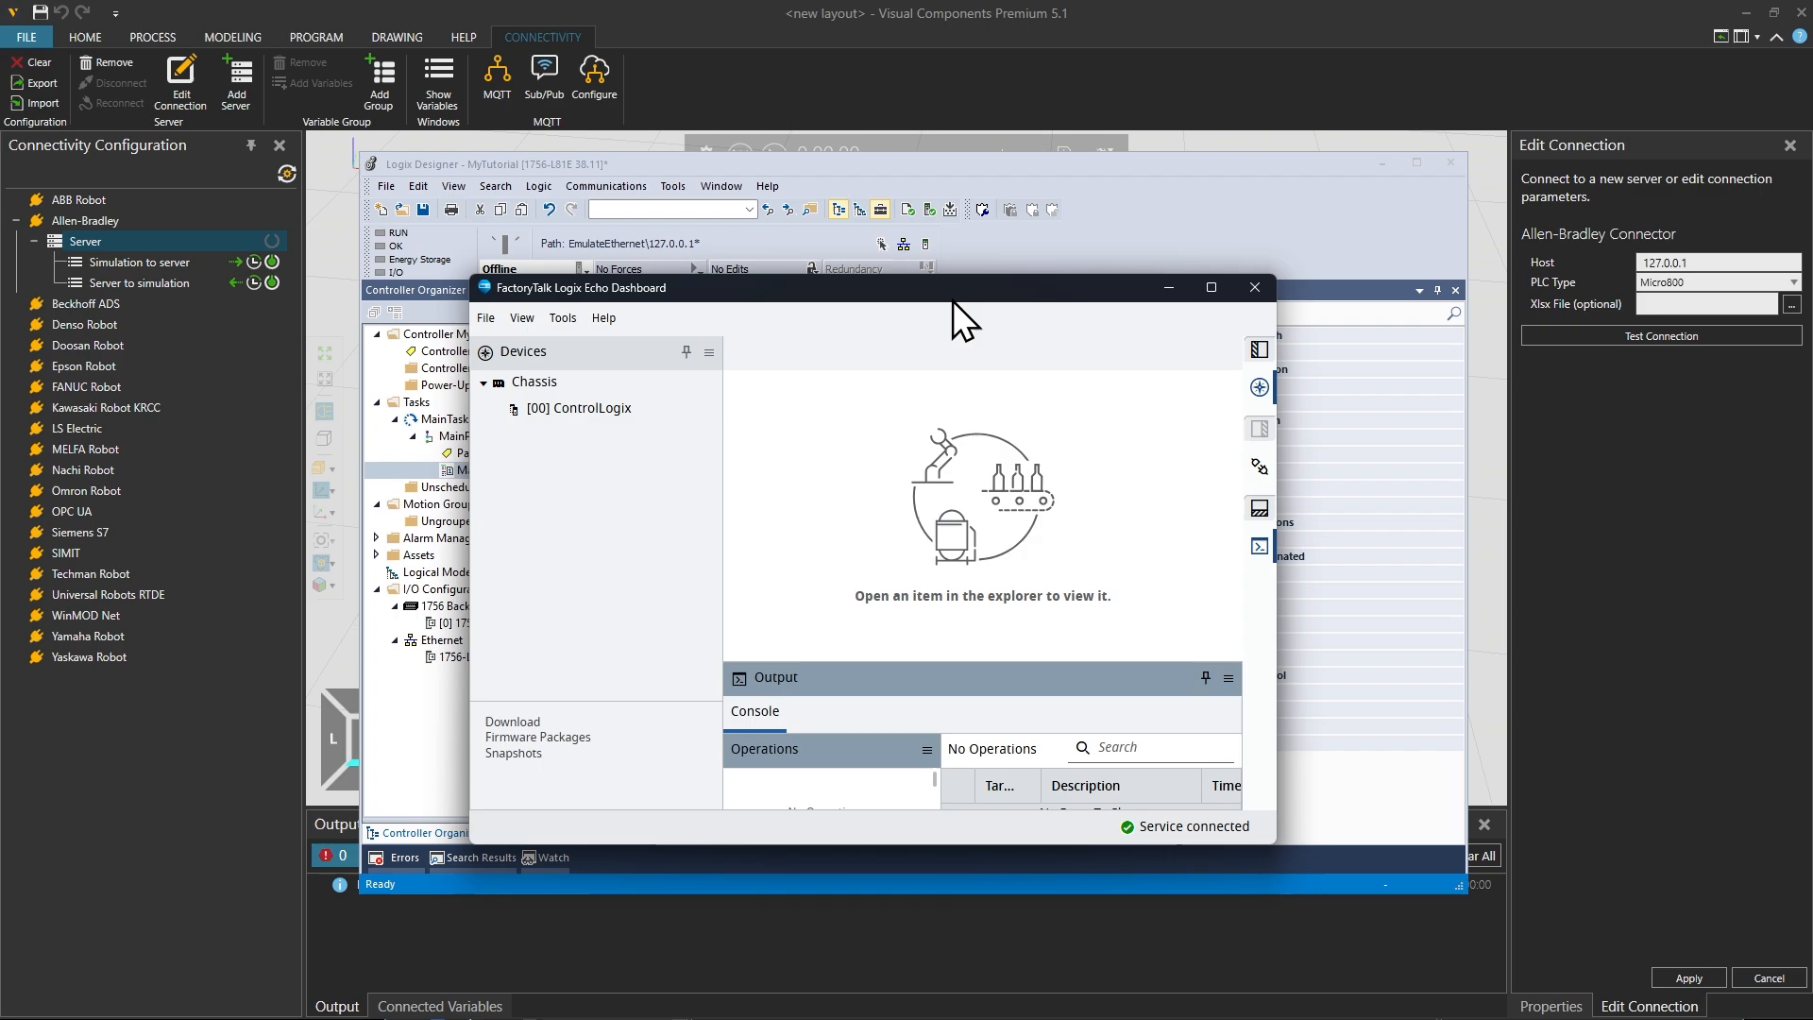
pyautogui.click(546, 512)
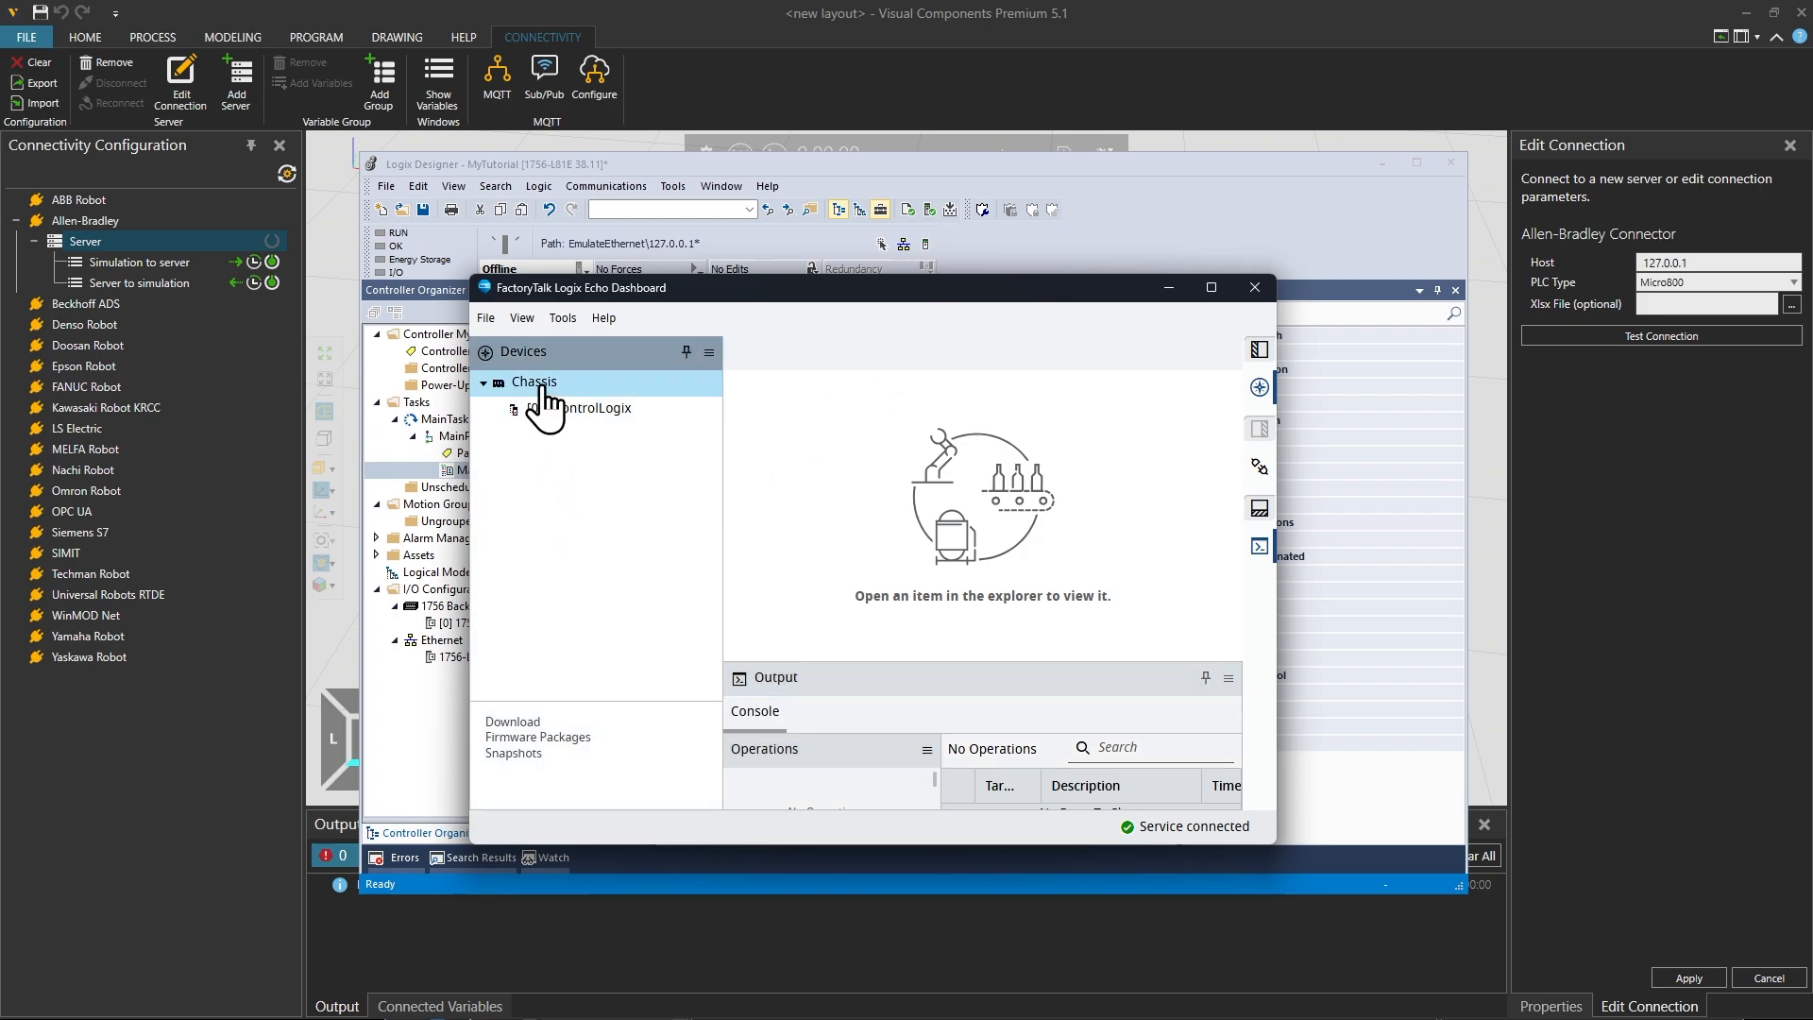
pyautogui.rightClick(576, 451)
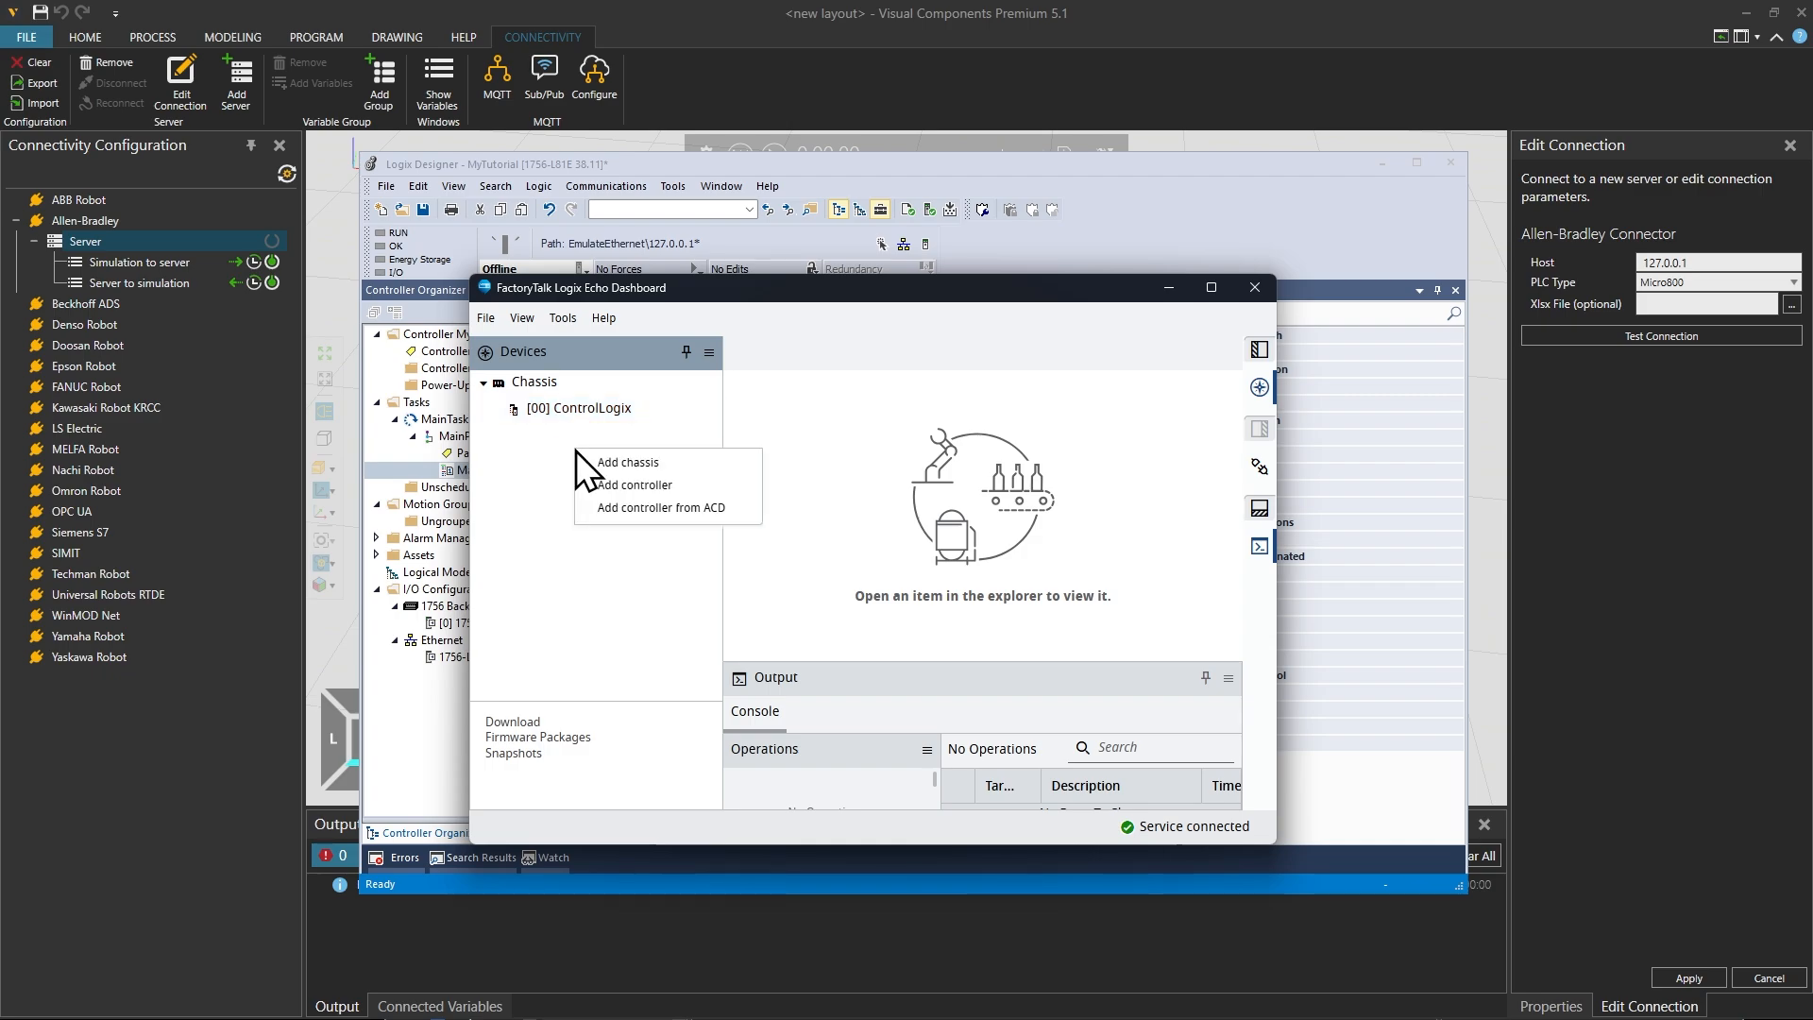
pyautogui.click(646, 494)
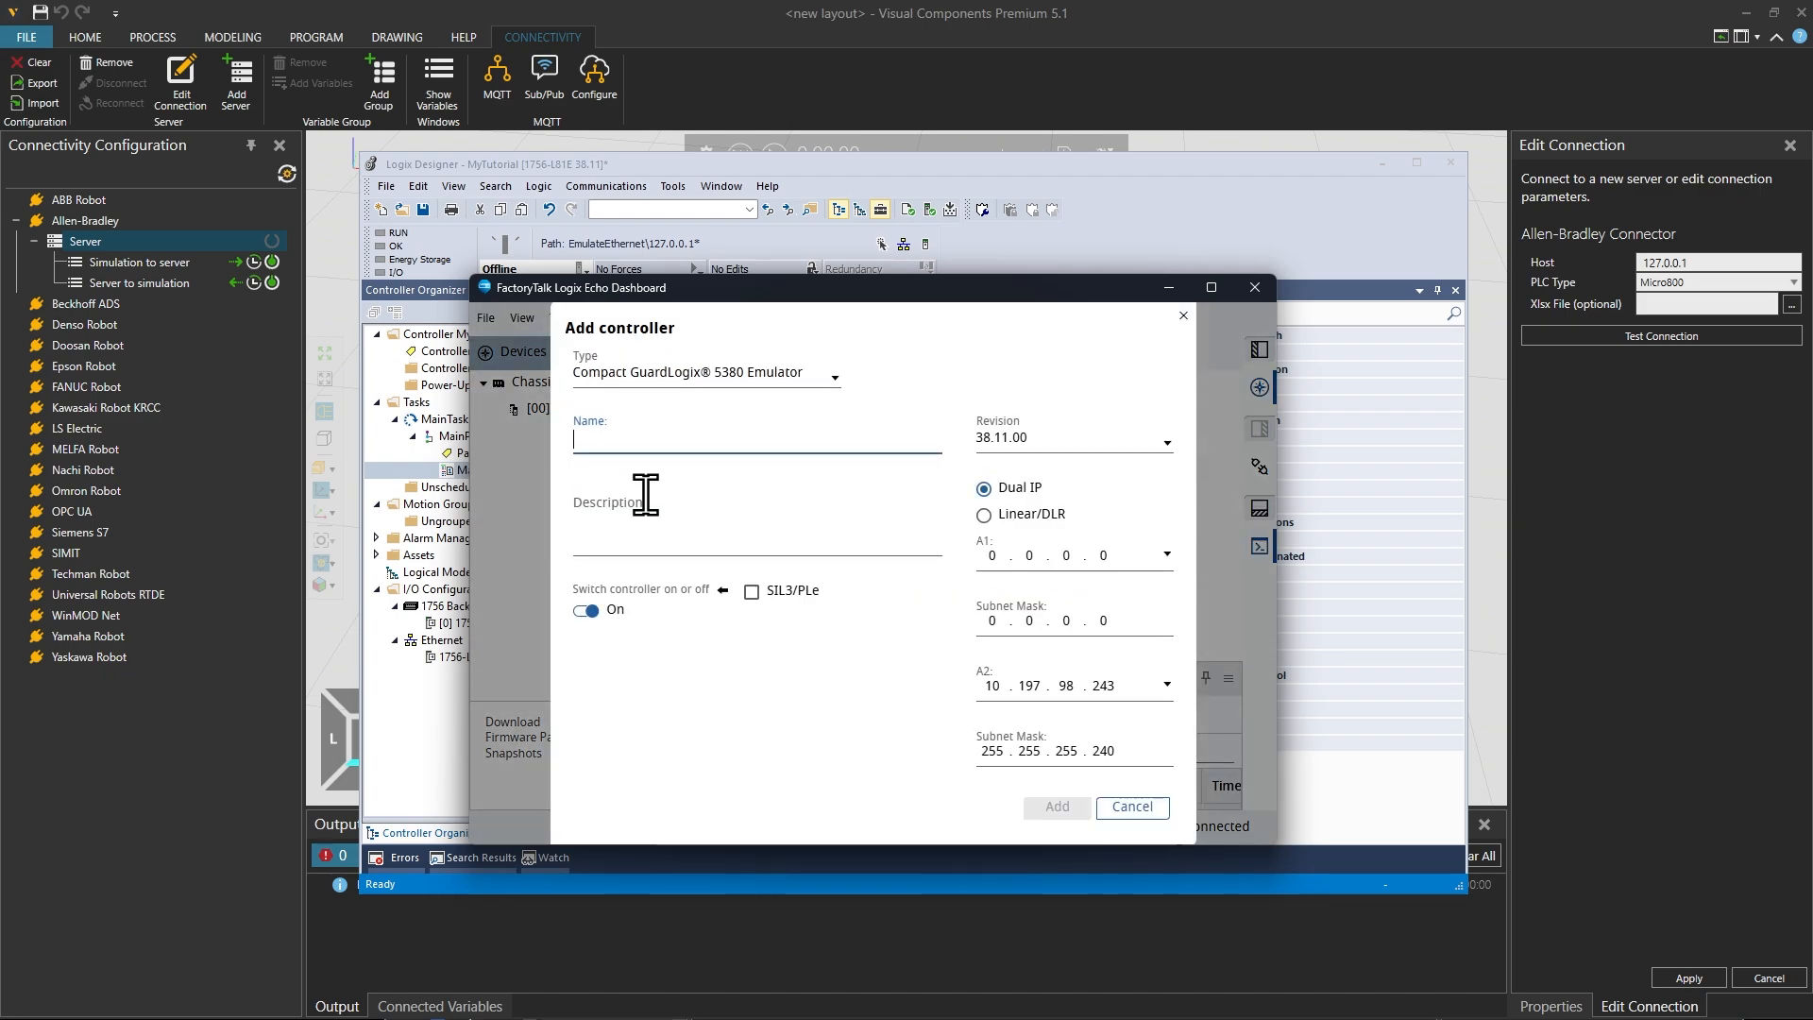
pyautogui.click(765, 378)
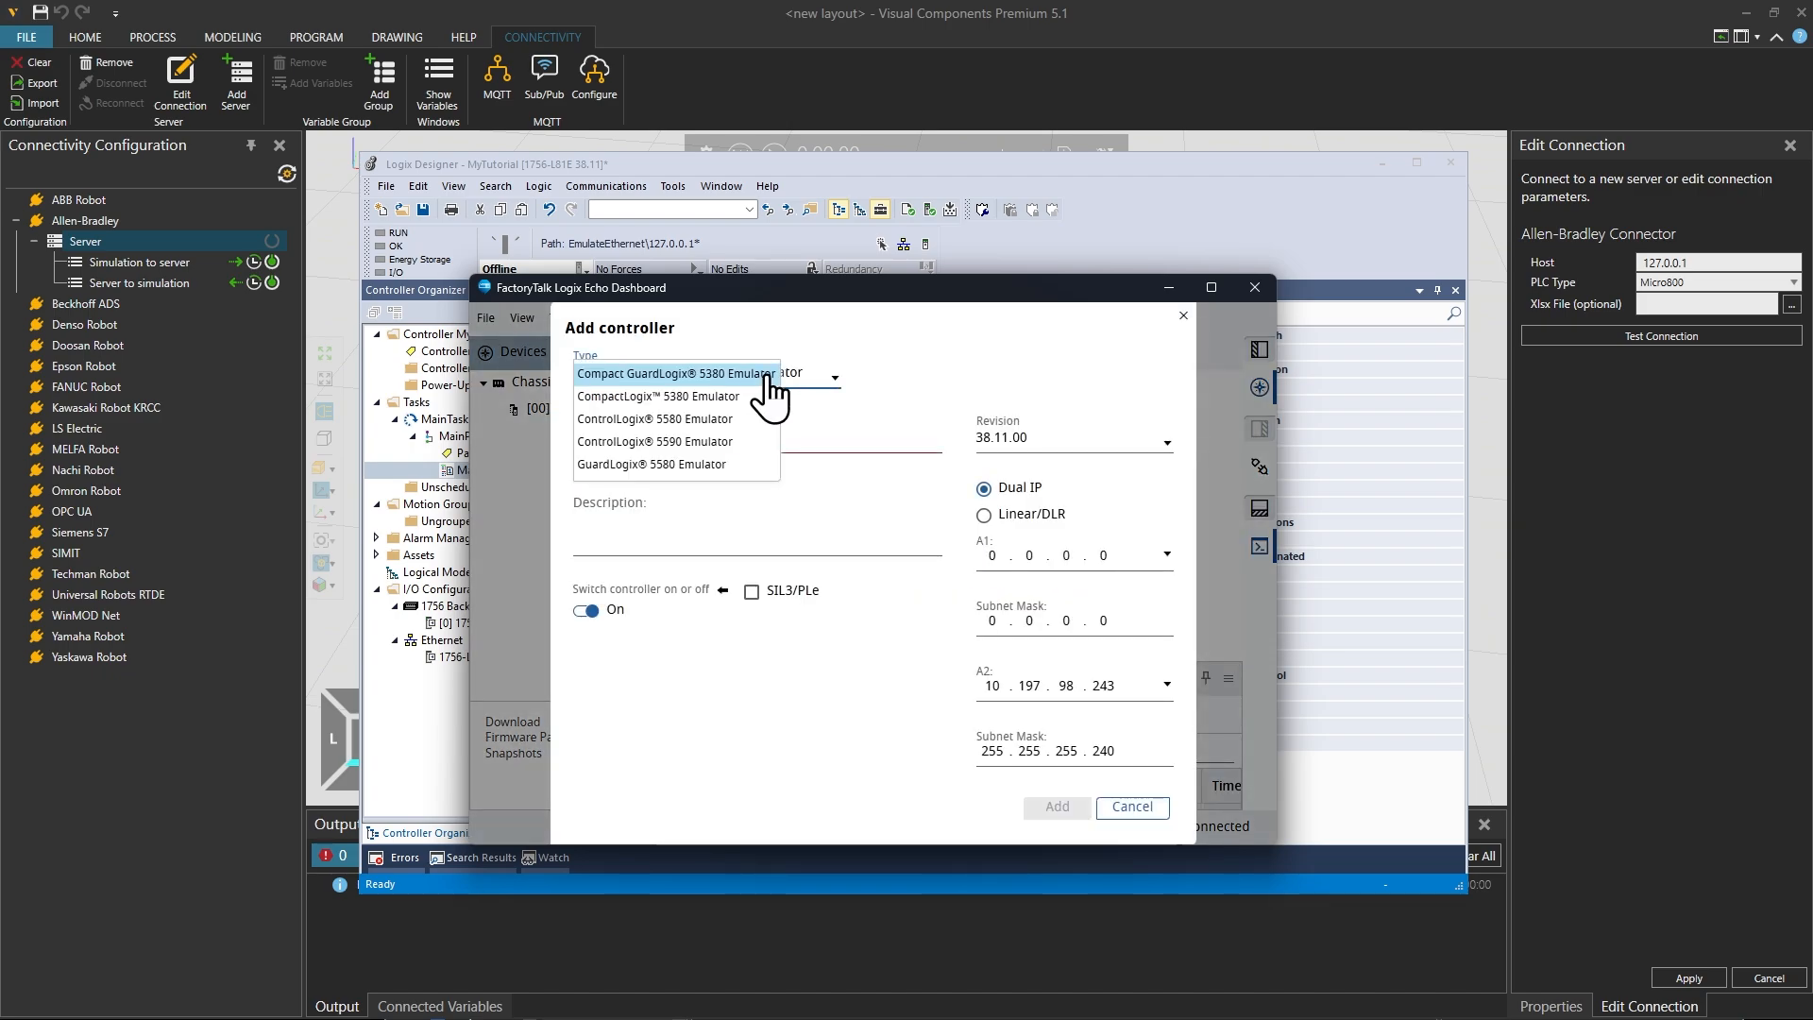
pyautogui.click(914, 355)
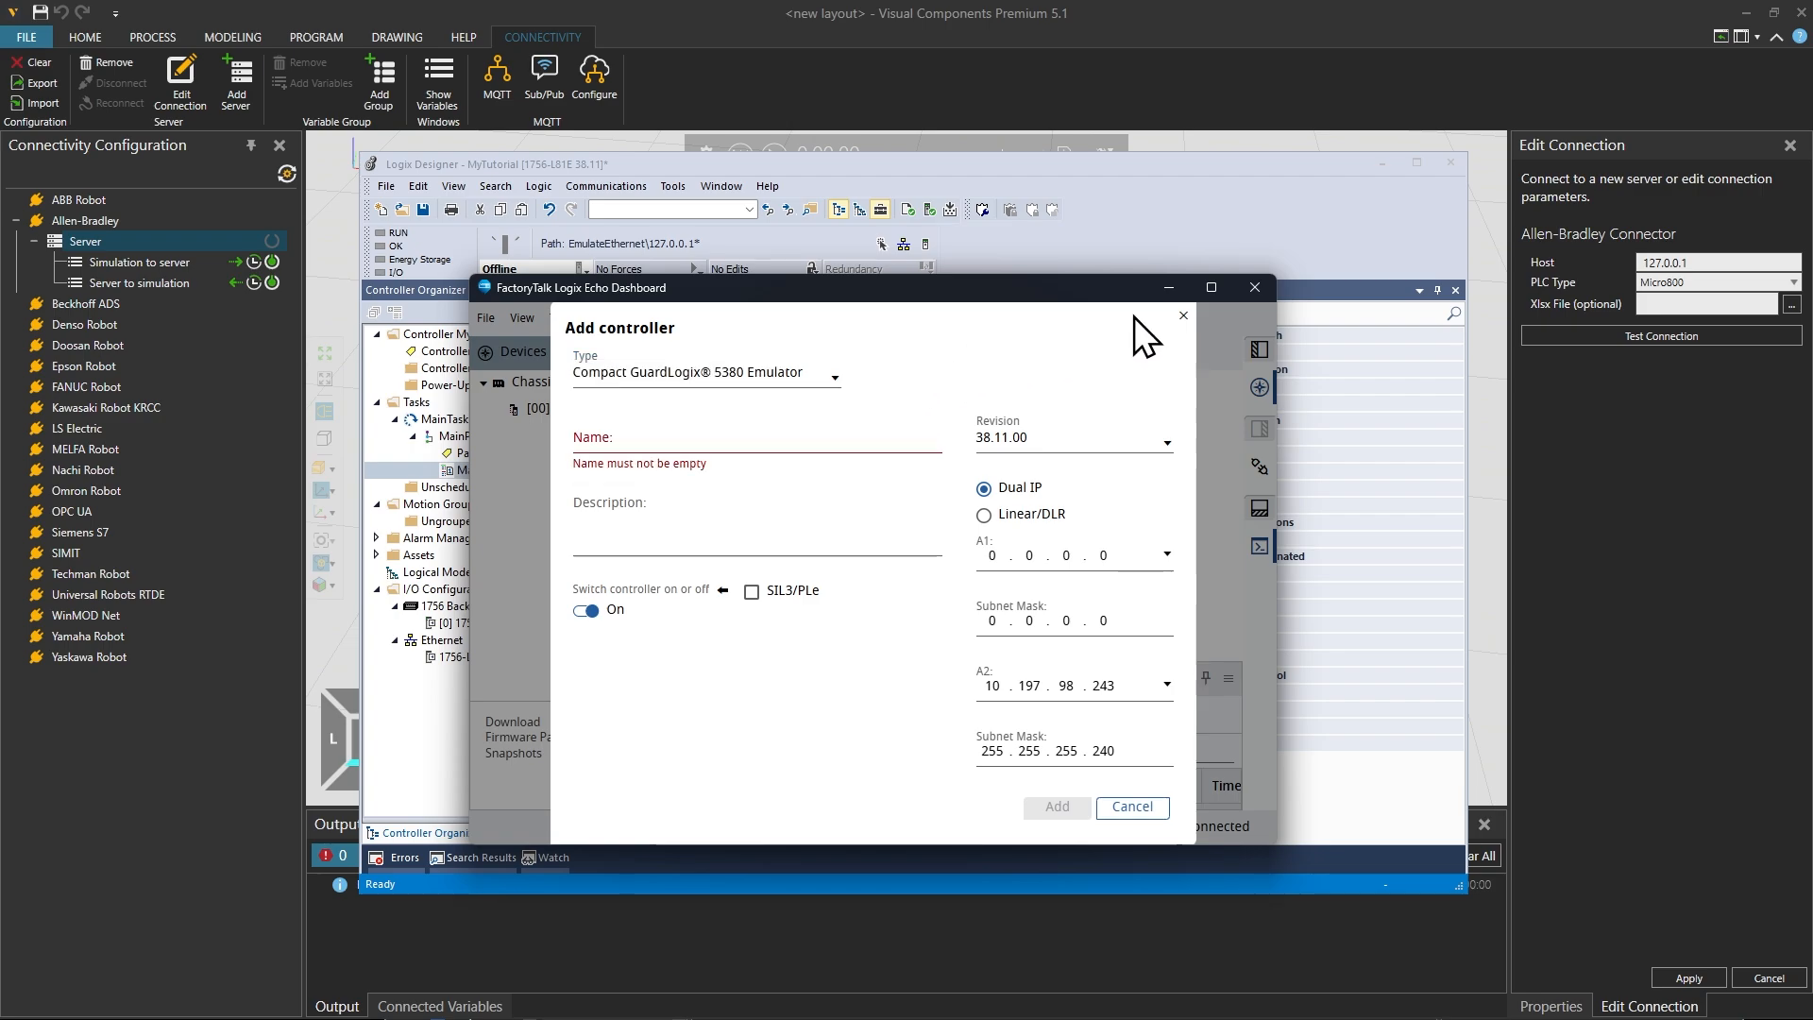
pyautogui.click(1183, 316)
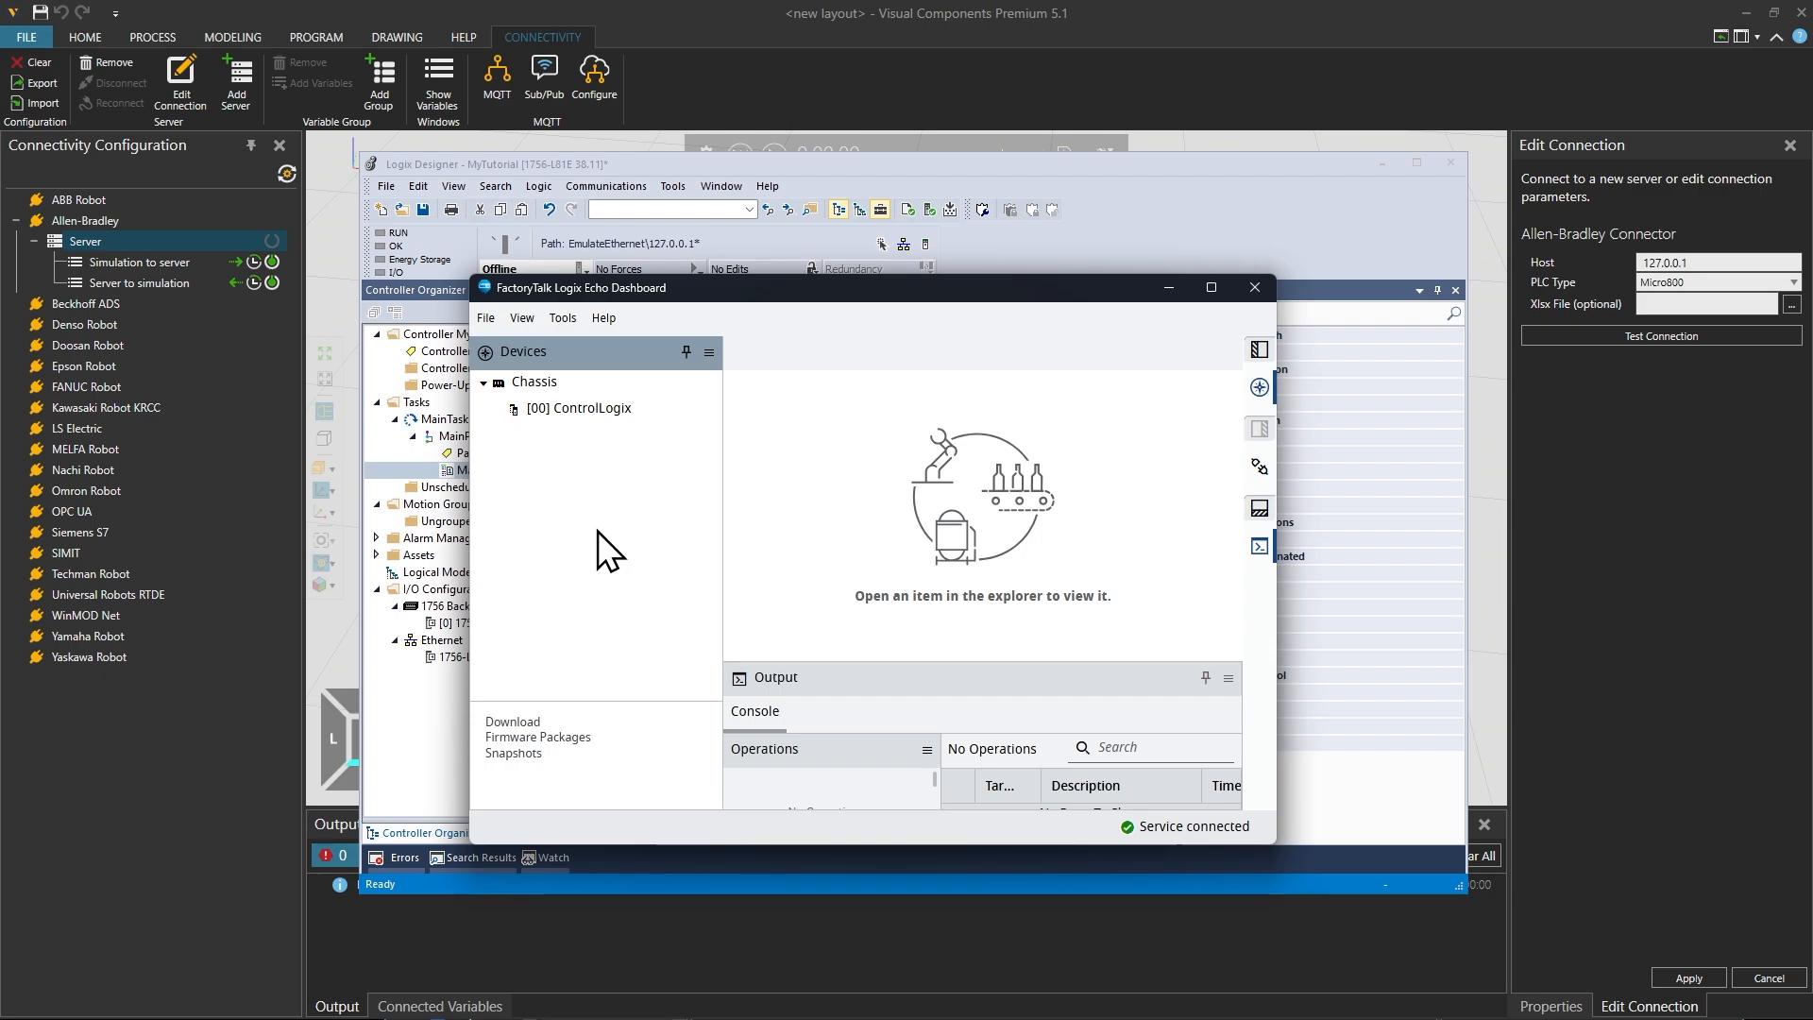
pyautogui.moveTo(867, 311); pyautogui.dragTo(0, 856)
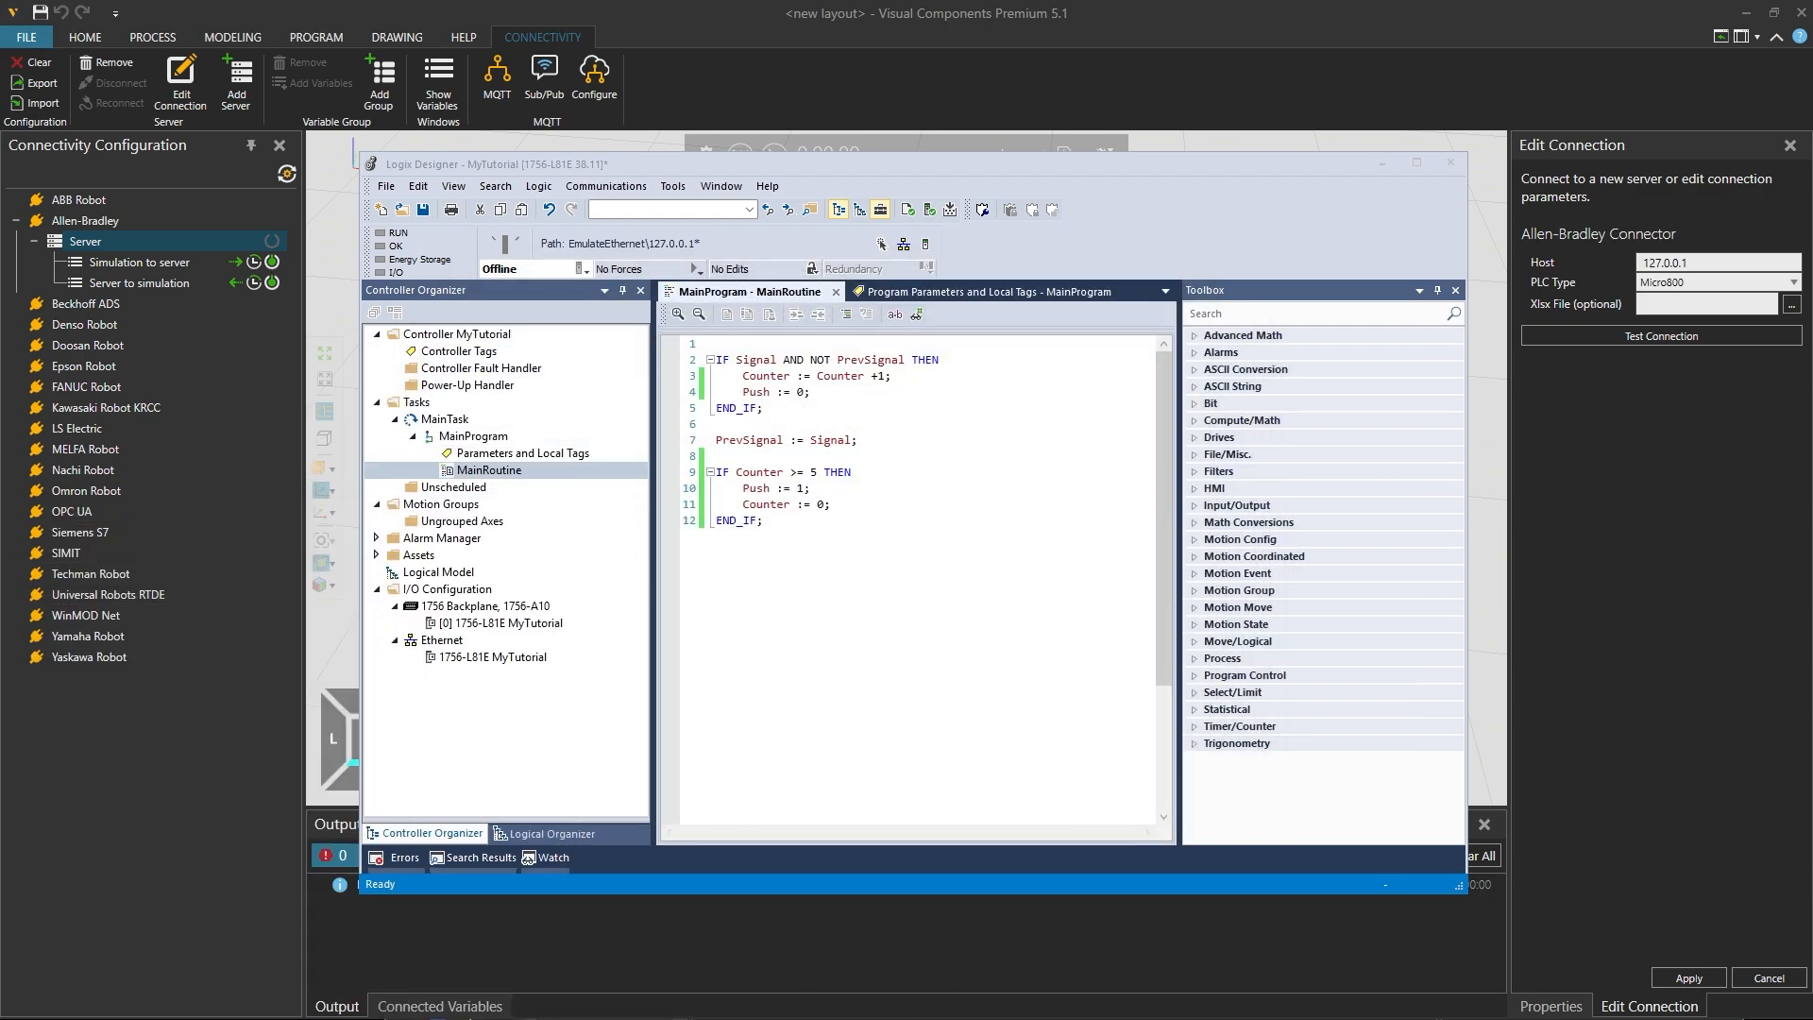
# Step: Return to Logix Designer and go online with the Emulate 5580 Controller at 127.0.0.1 under EmulateEthernet through the Network Browser
pyautogui.click(900, 542)
pyautogui.moveTo(621, 173); pyautogui.dragTo(642, 167)
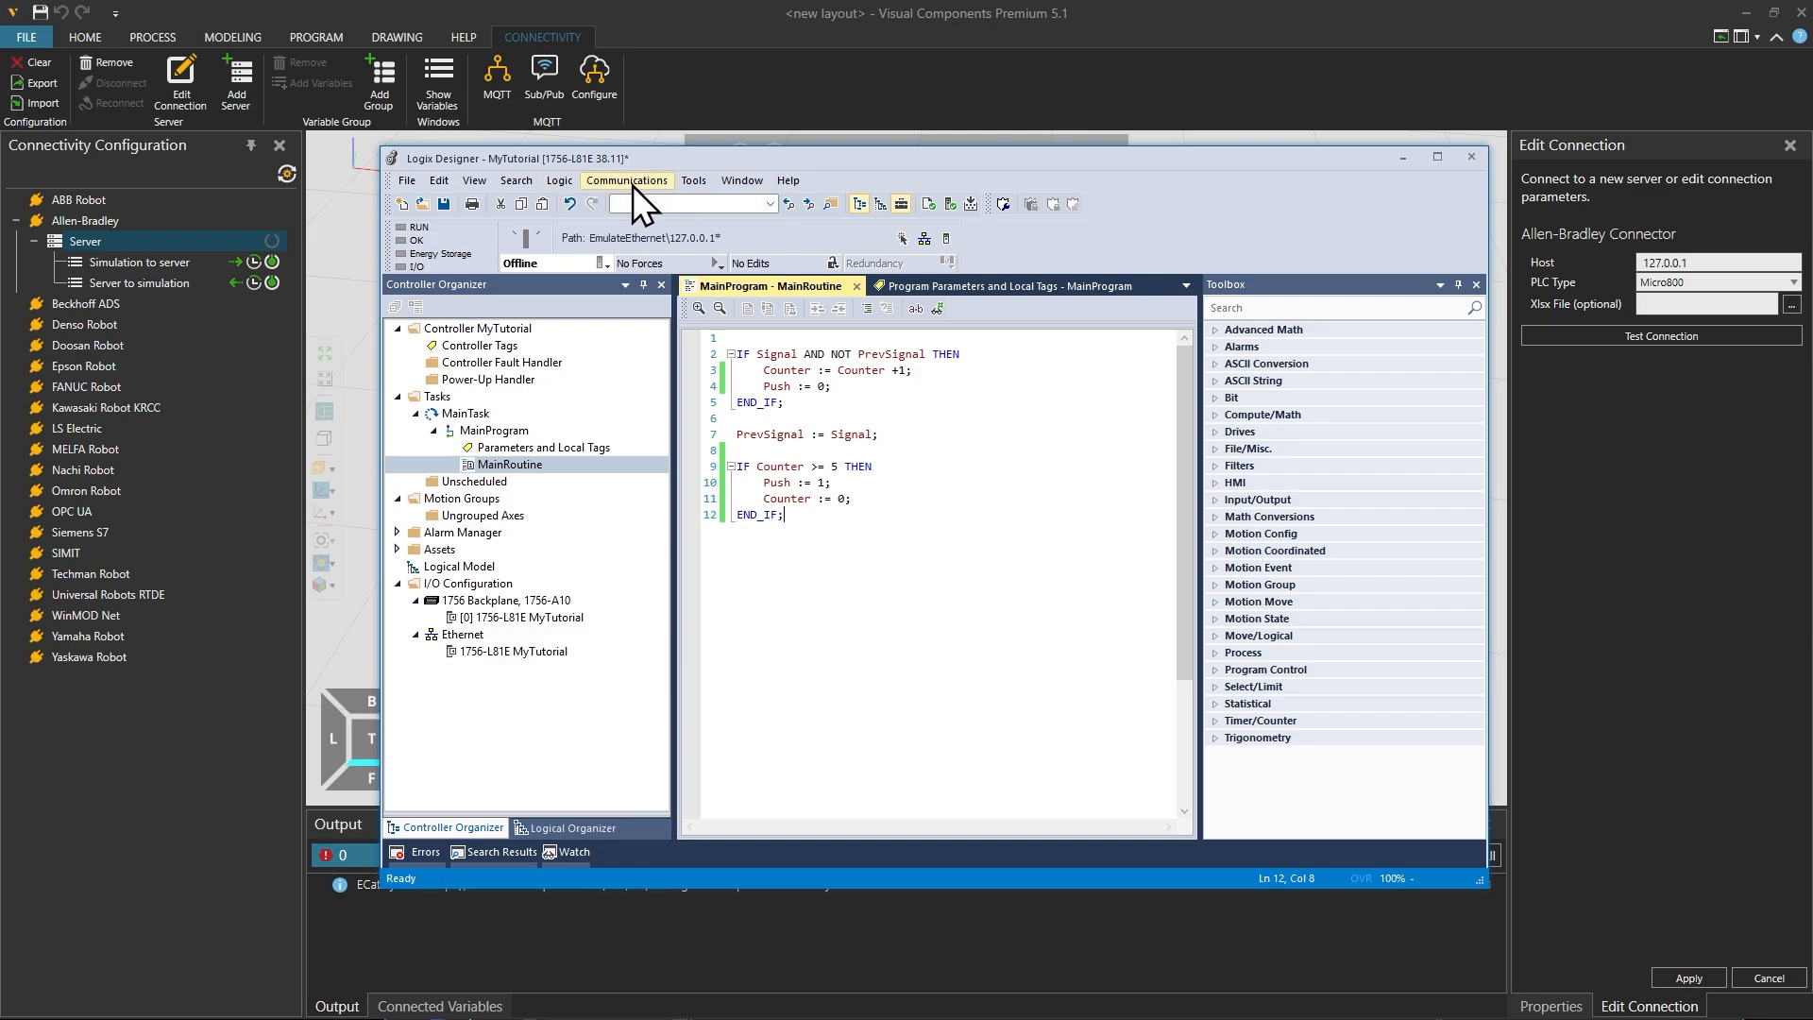
pyautogui.click(628, 180)
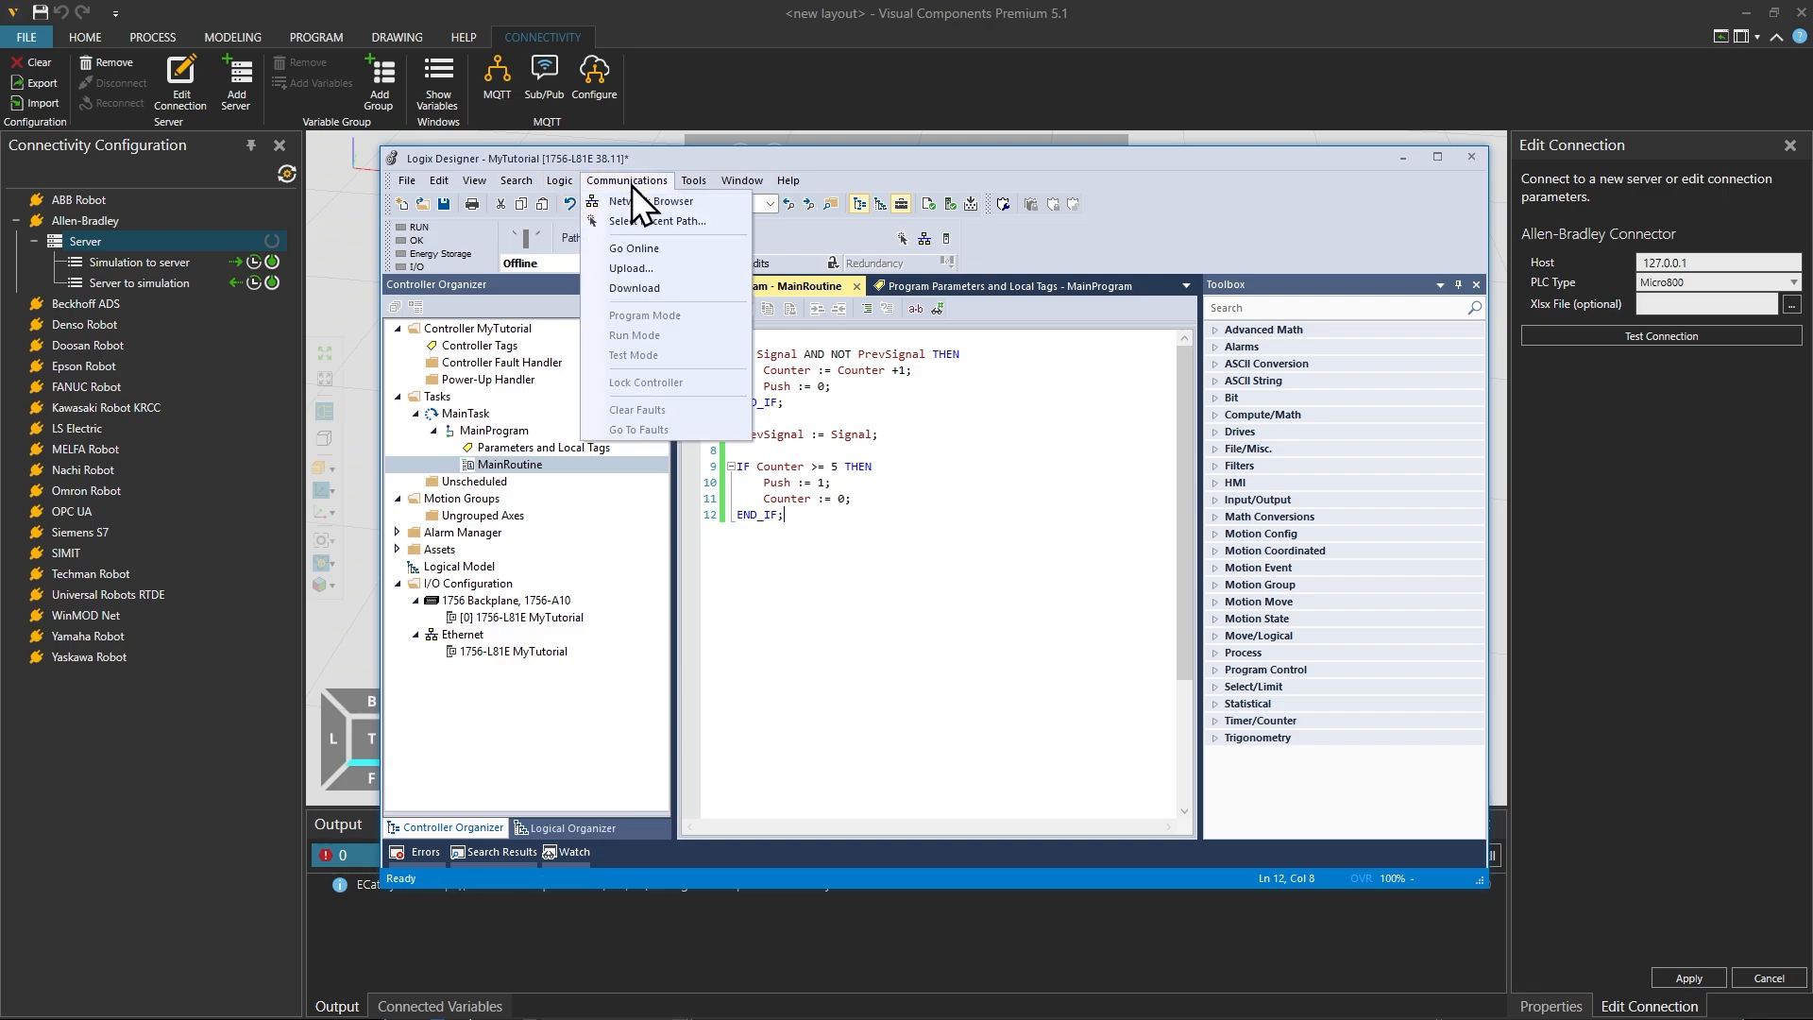
pyautogui.click(690, 207)
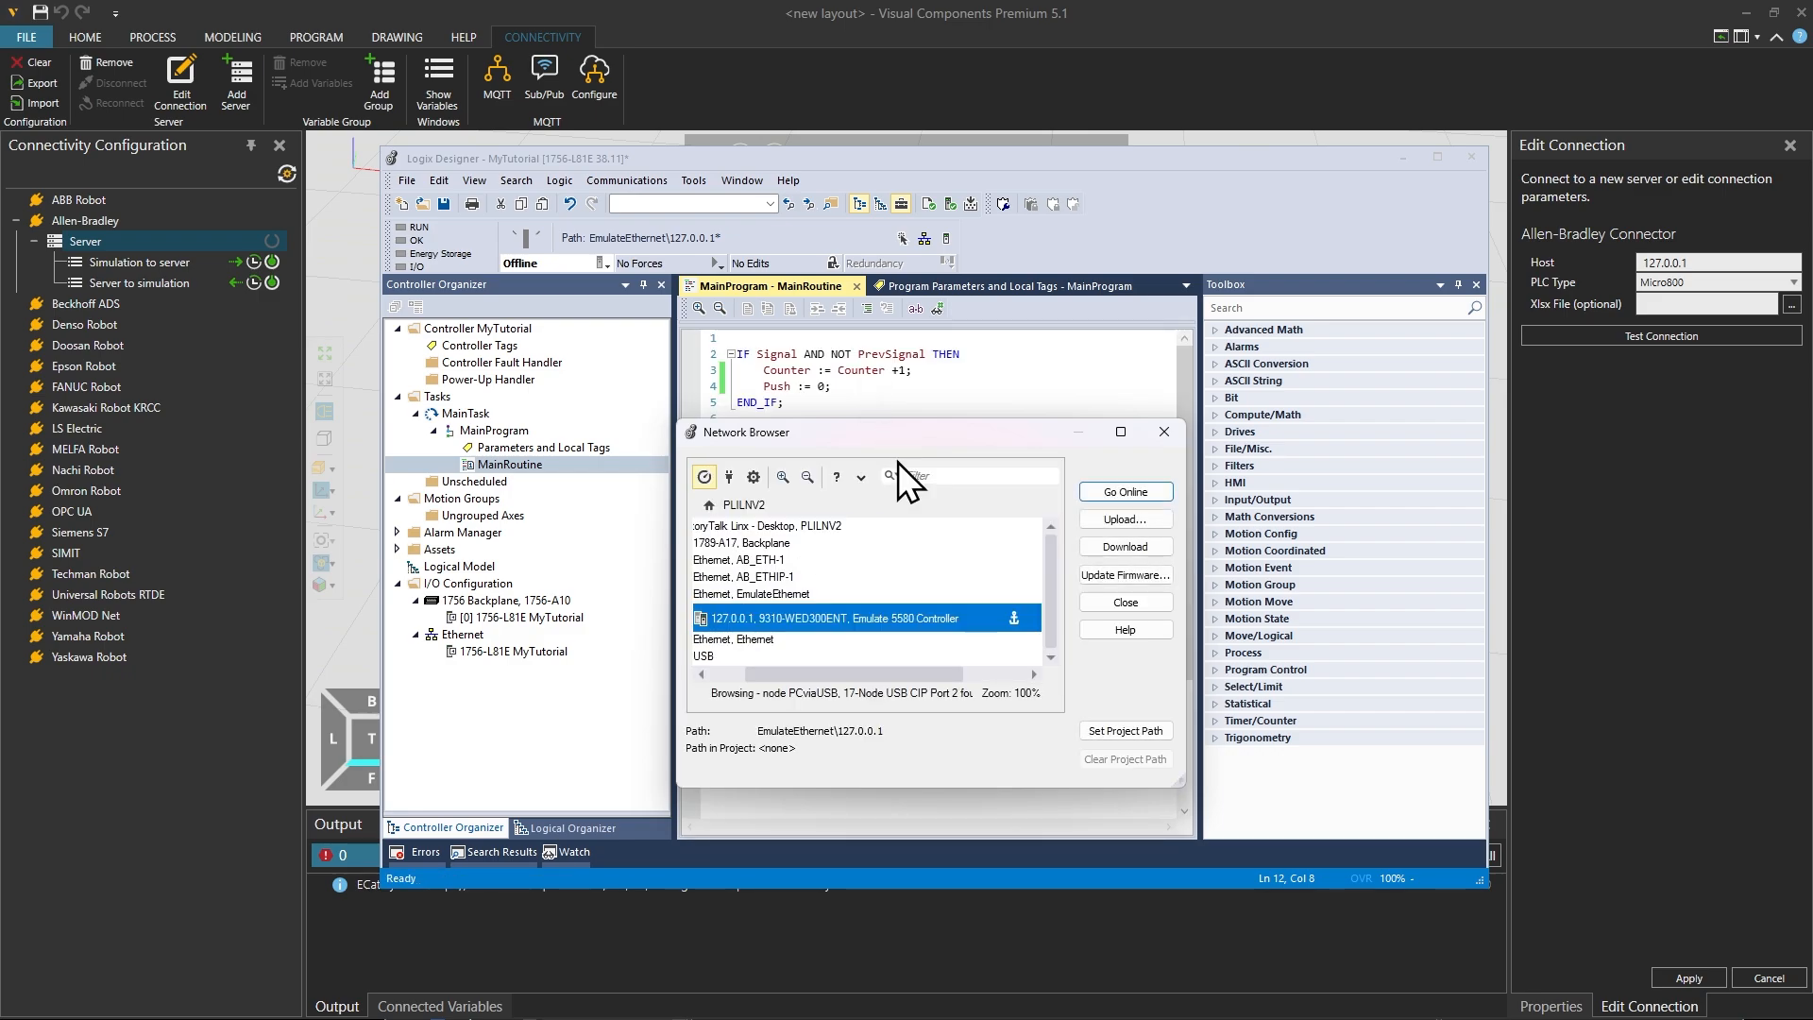
pyautogui.moveTo(859, 676); pyautogui.dragTo(755, 709)
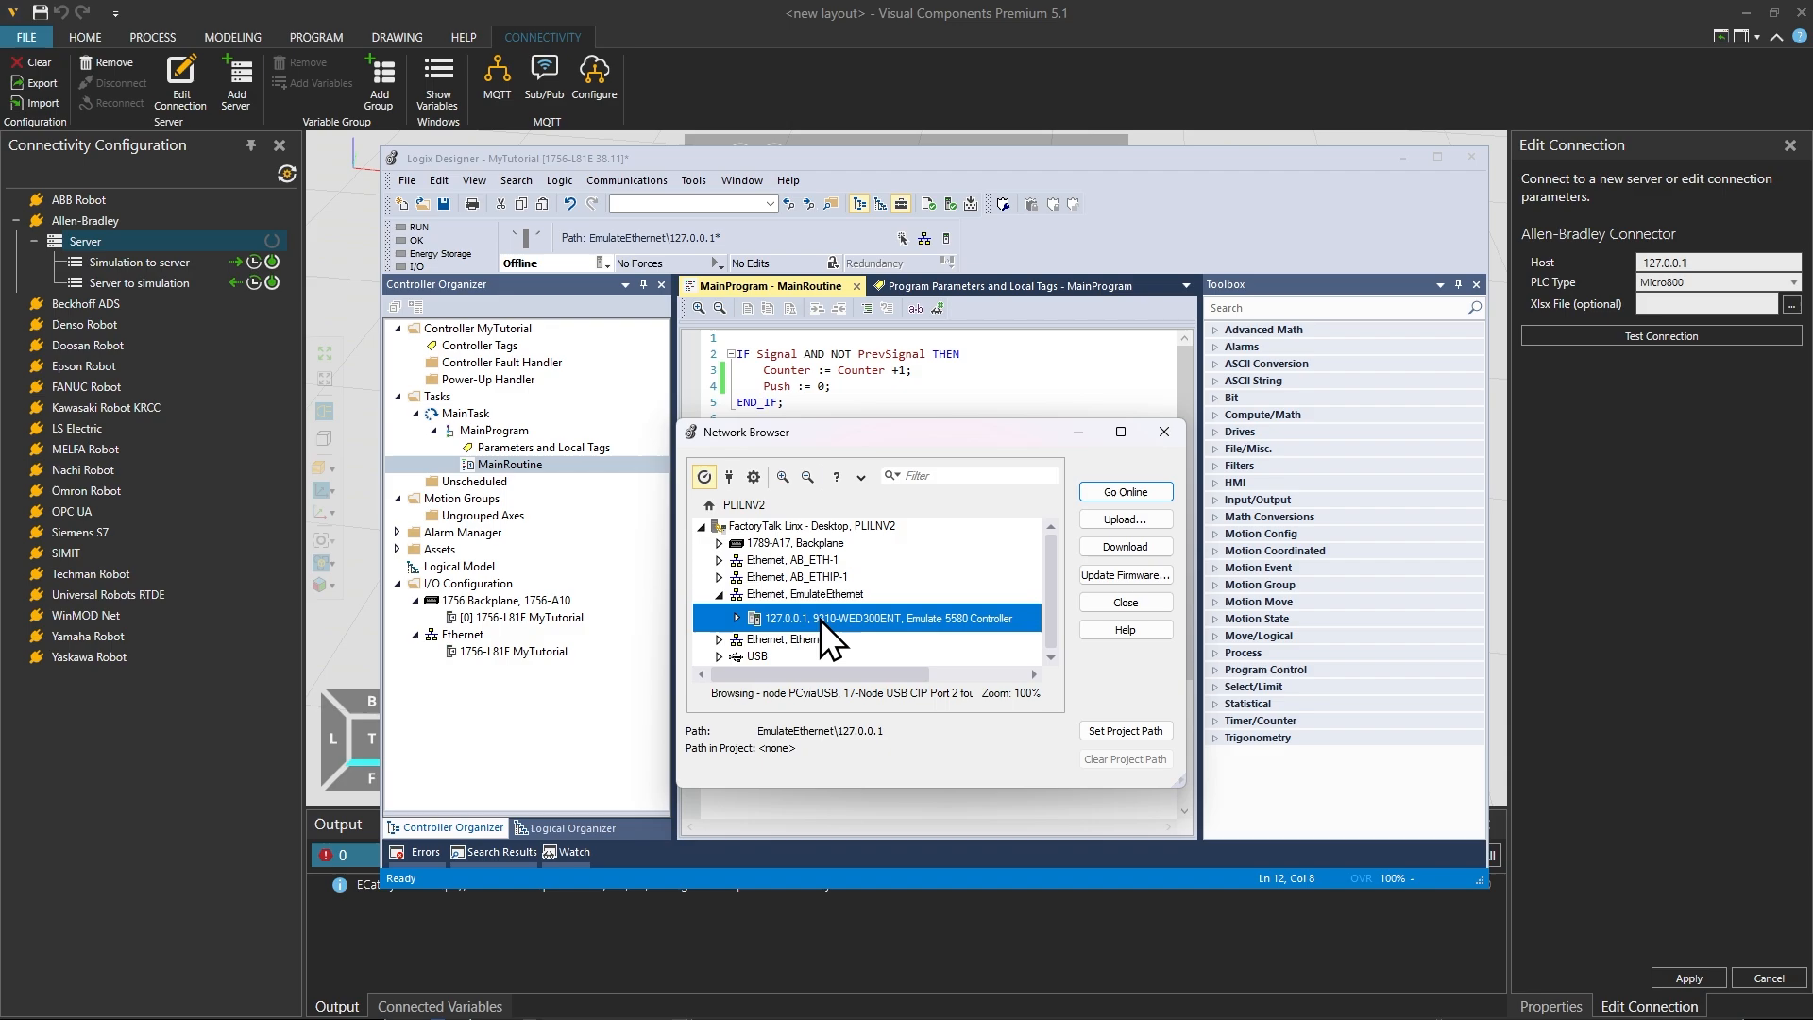
pyautogui.click(1137, 495)
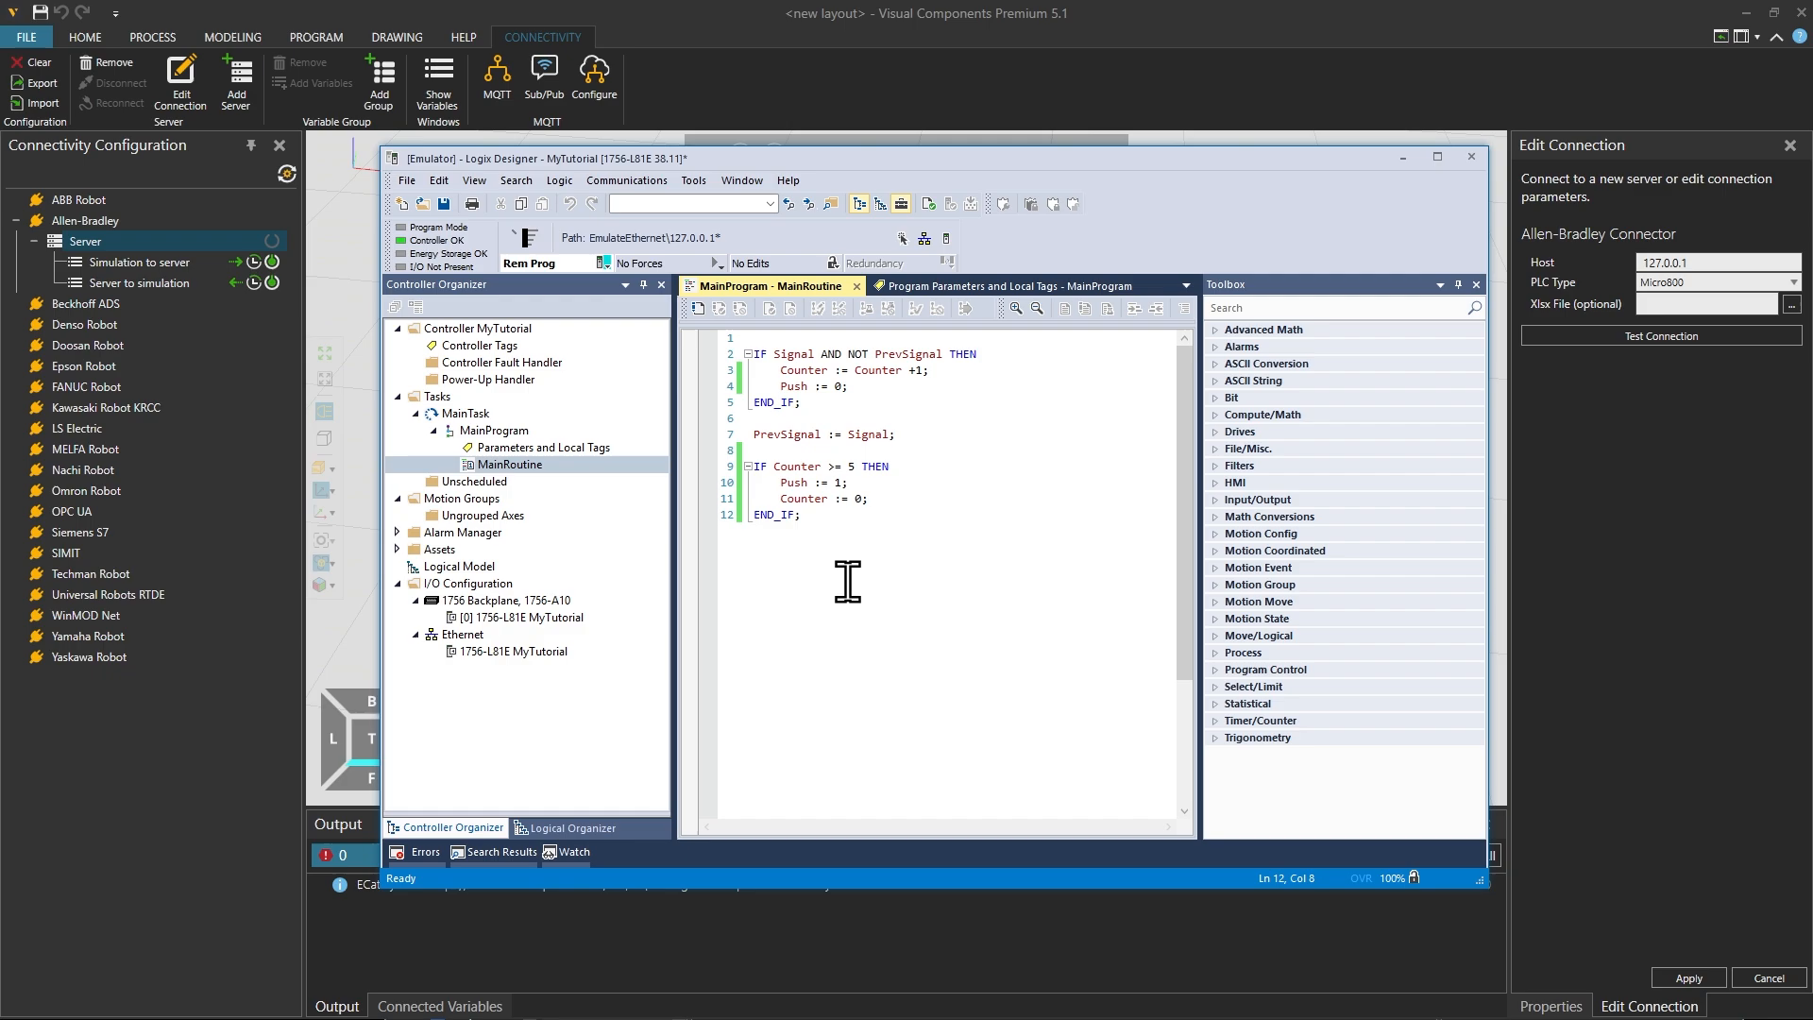
# Step: Compare the MyTutorial controller tags with MainProgram's parameters and local tags
pyautogui.moveTo(749, 162); pyautogui.dragTo(655, 186)
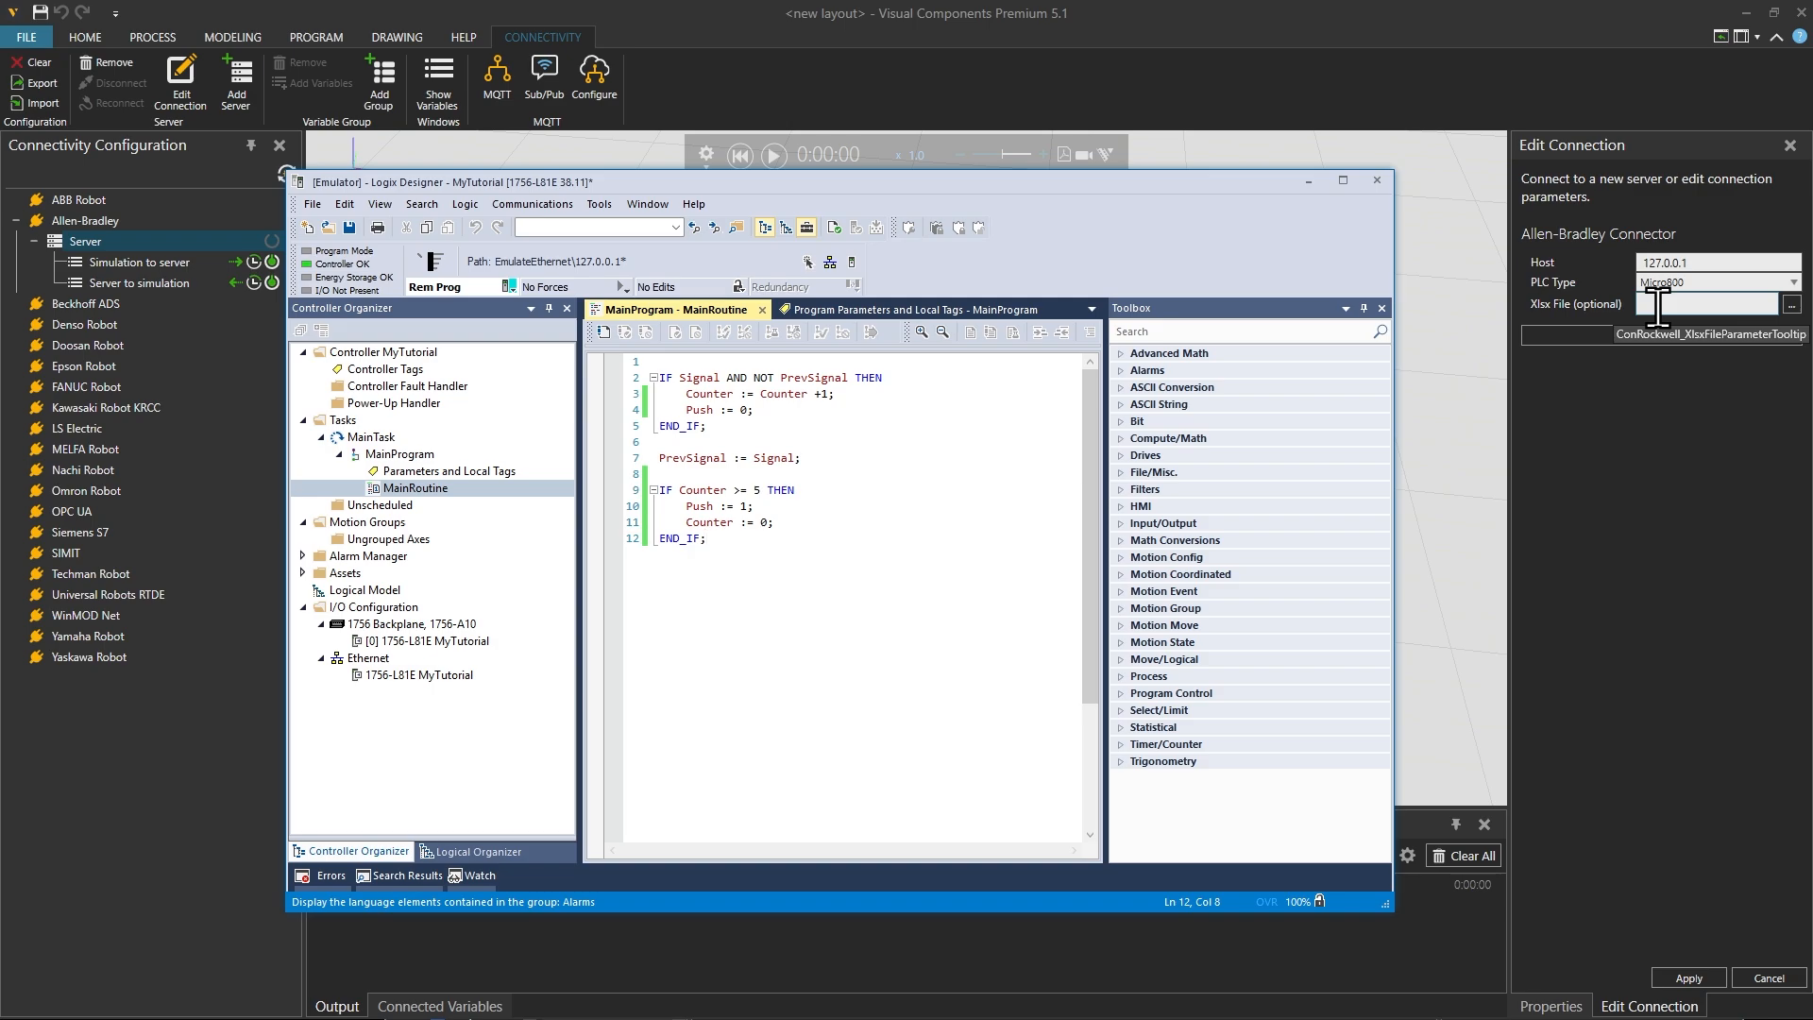
pyautogui.doubleClick(495, 472)
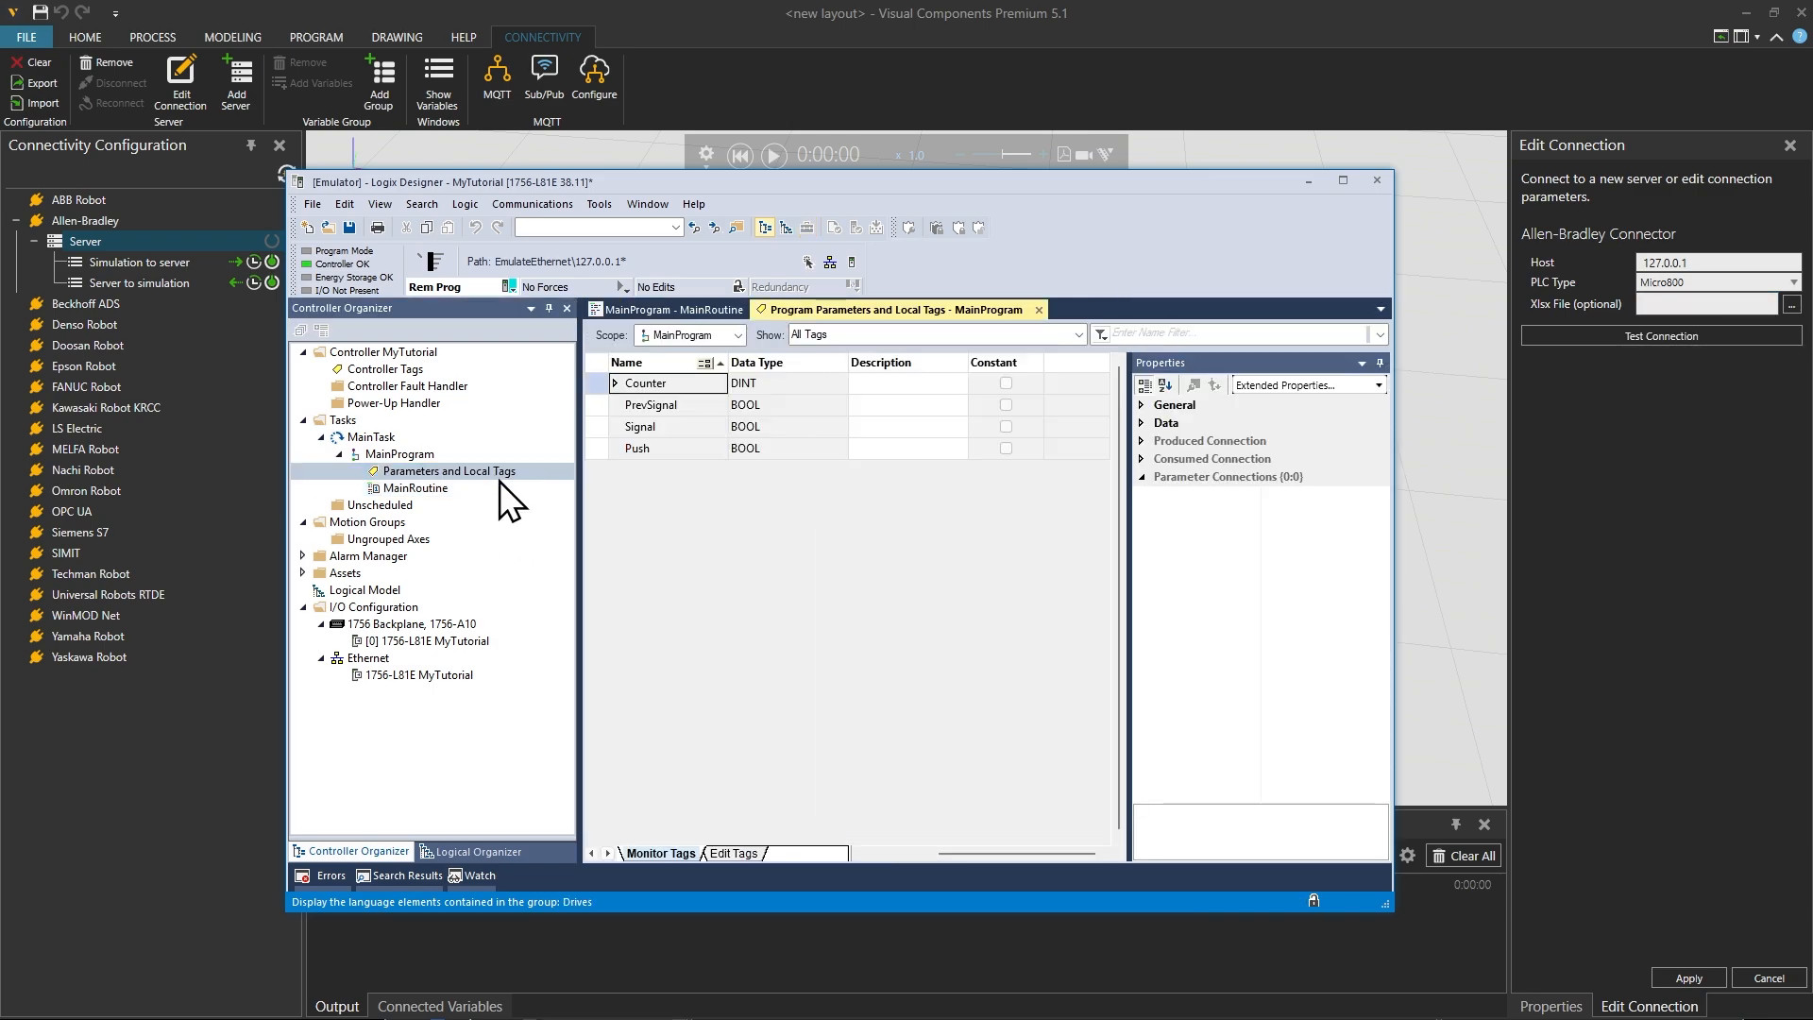
pyautogui.doubleClick(393, 374)
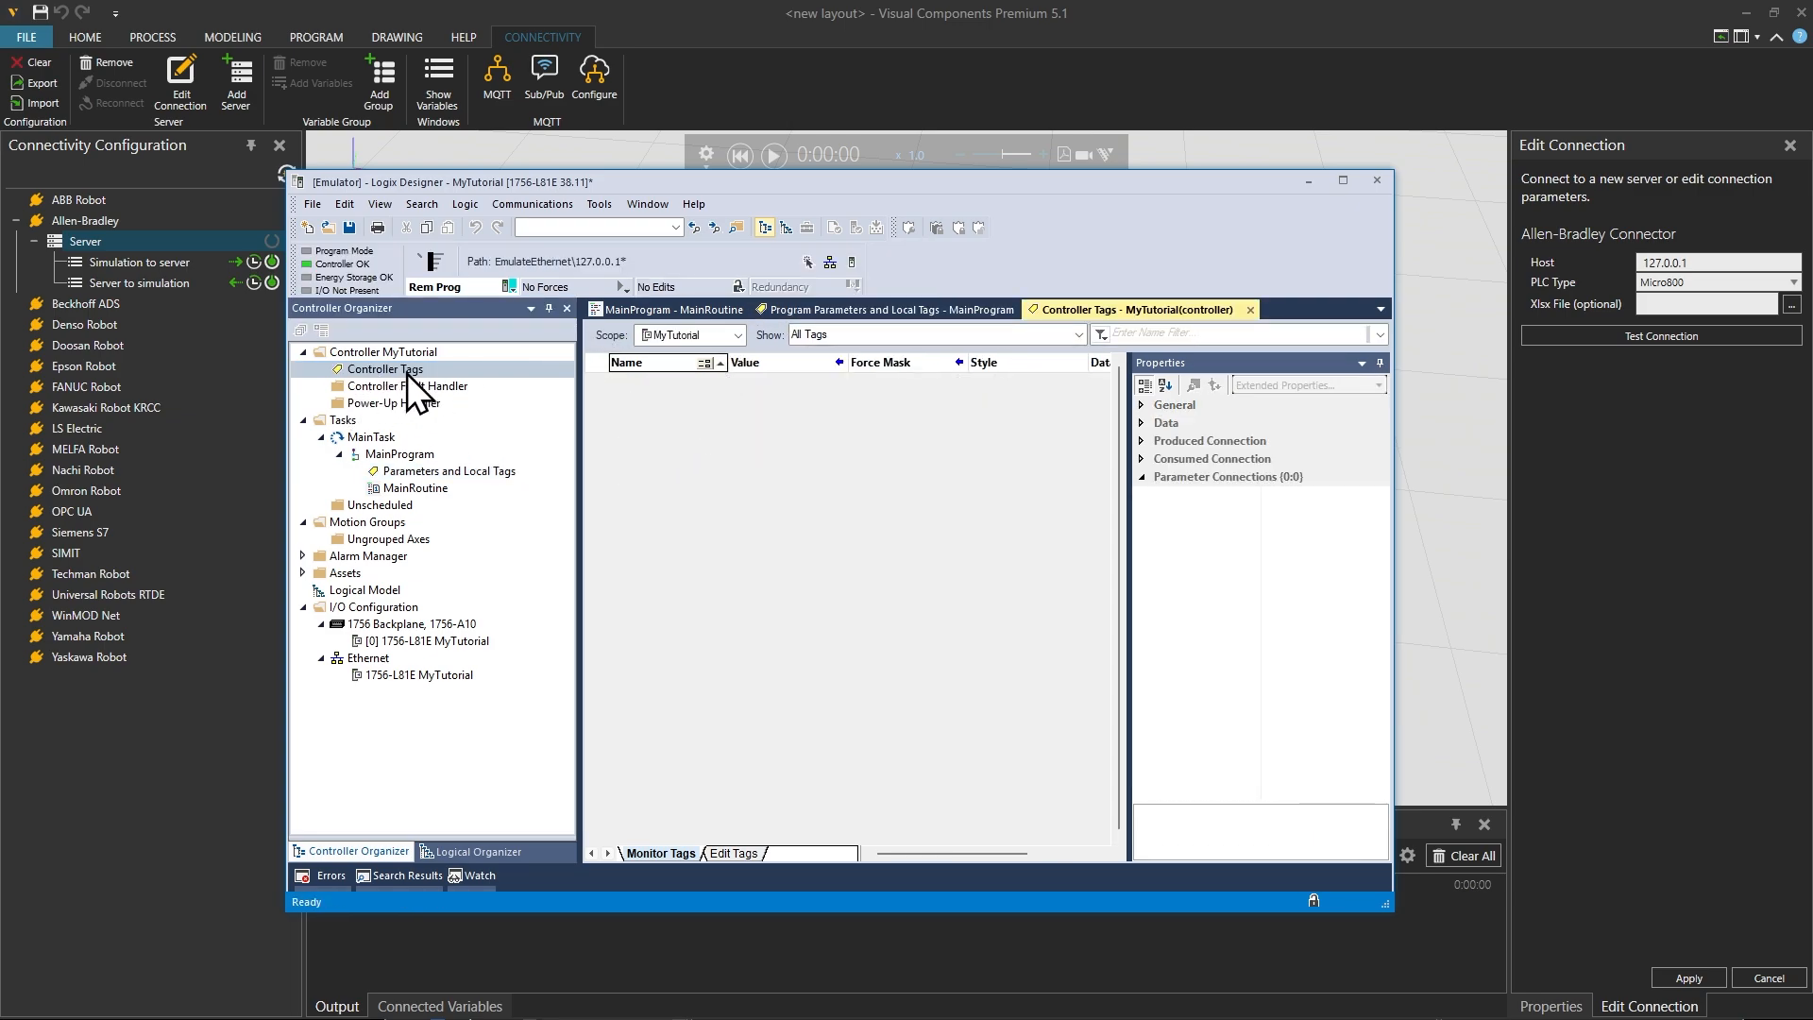
pyautogui.doubleClick(413, 471)
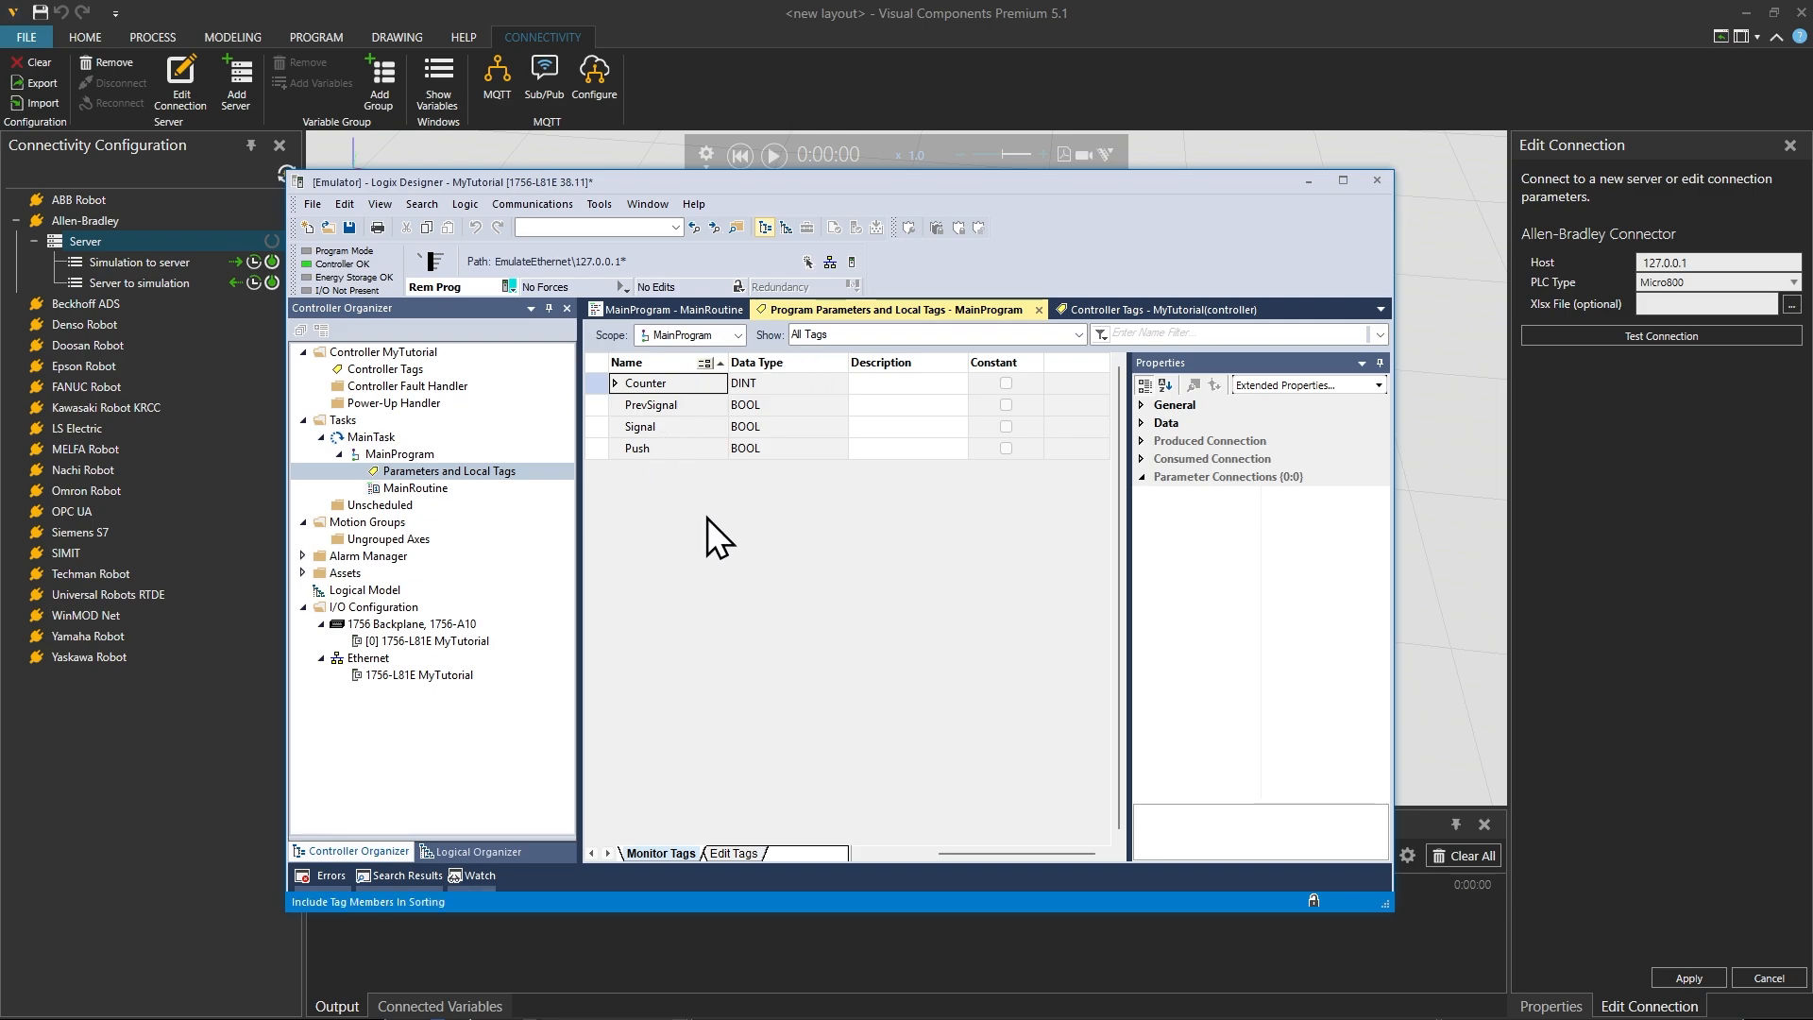
# Step: Export the project's tags and logic comments to the Desktop as MyTutorial_Tags.CSV
pyautogui.click(435, 490)
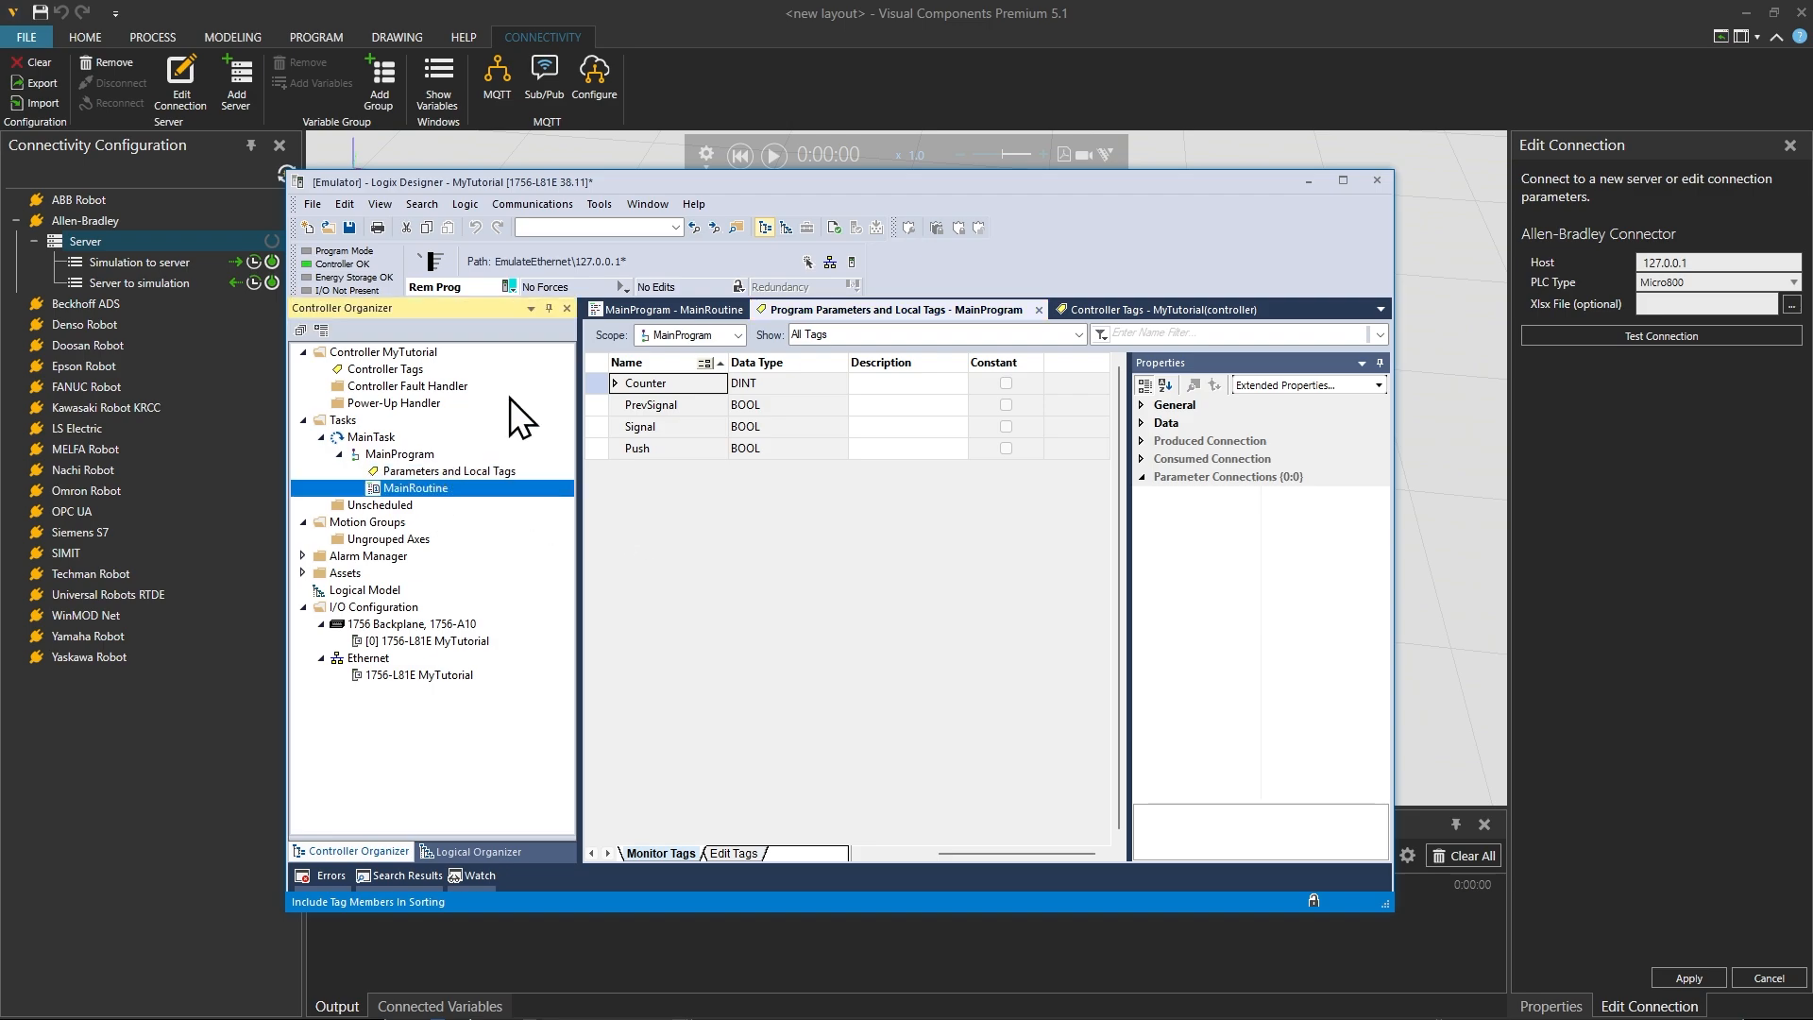
pyautogui.click(605, 207)
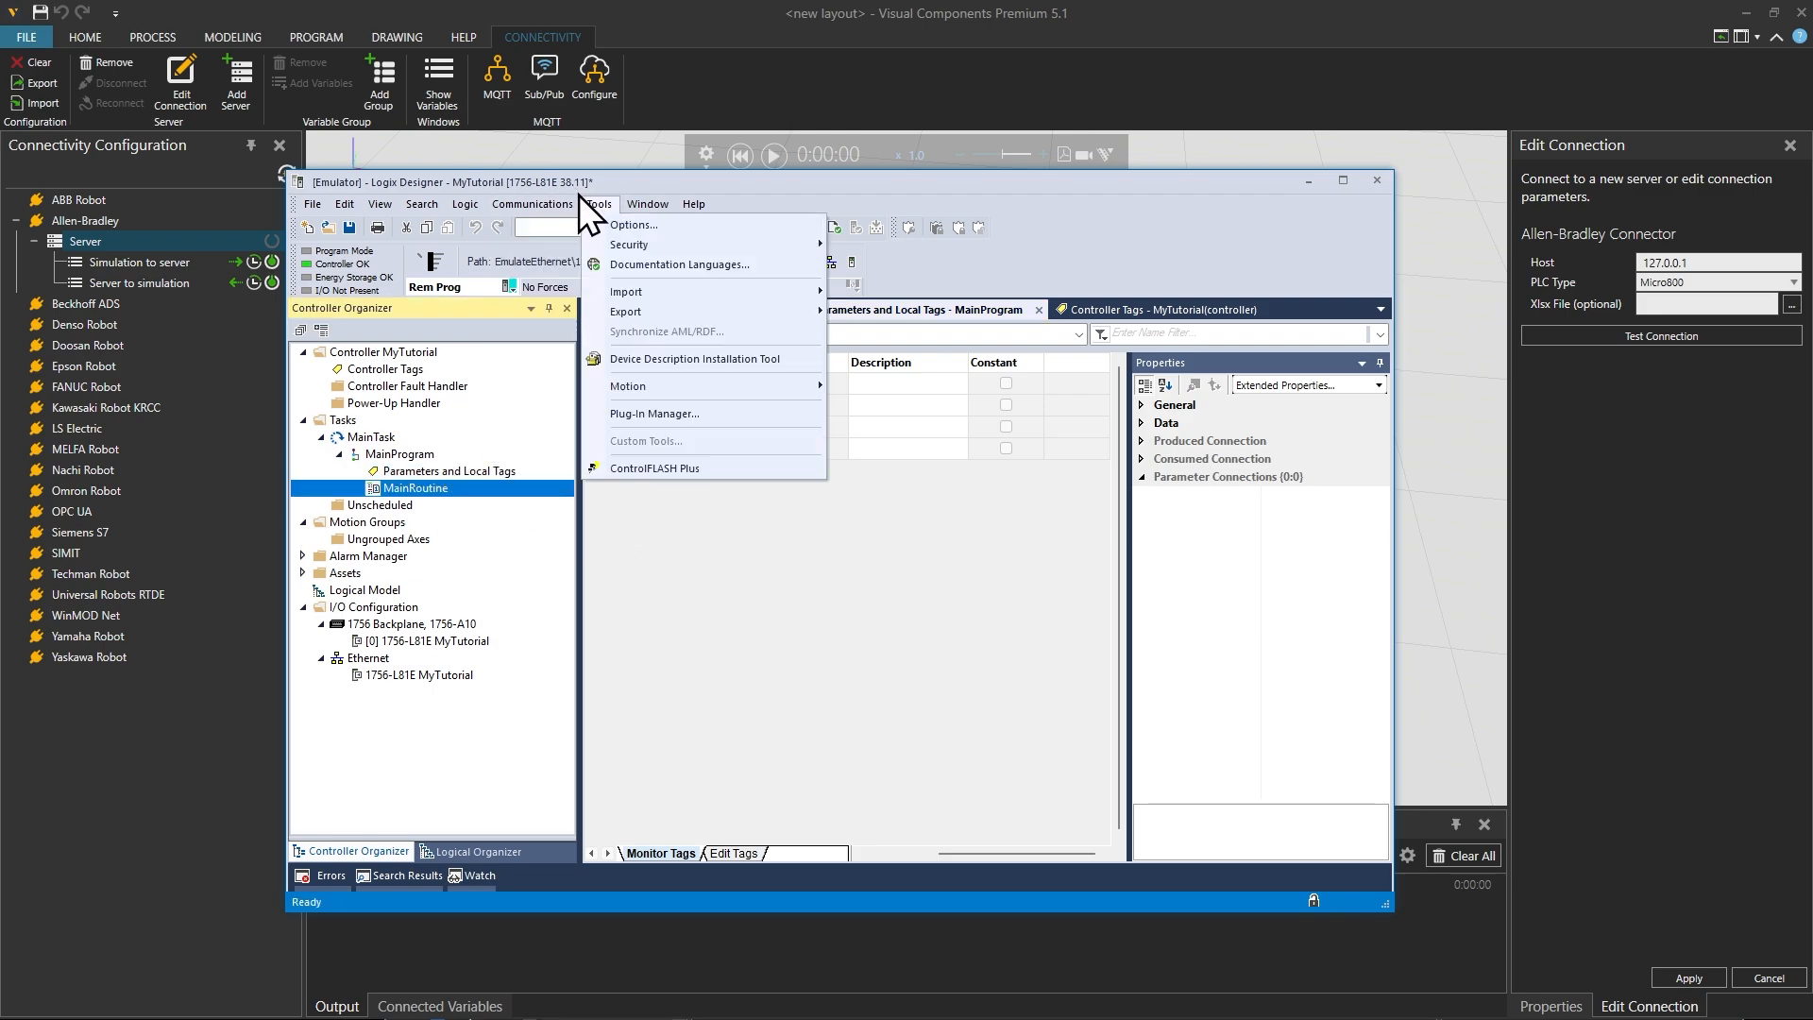
pyautogui.moveTo(667, 318)
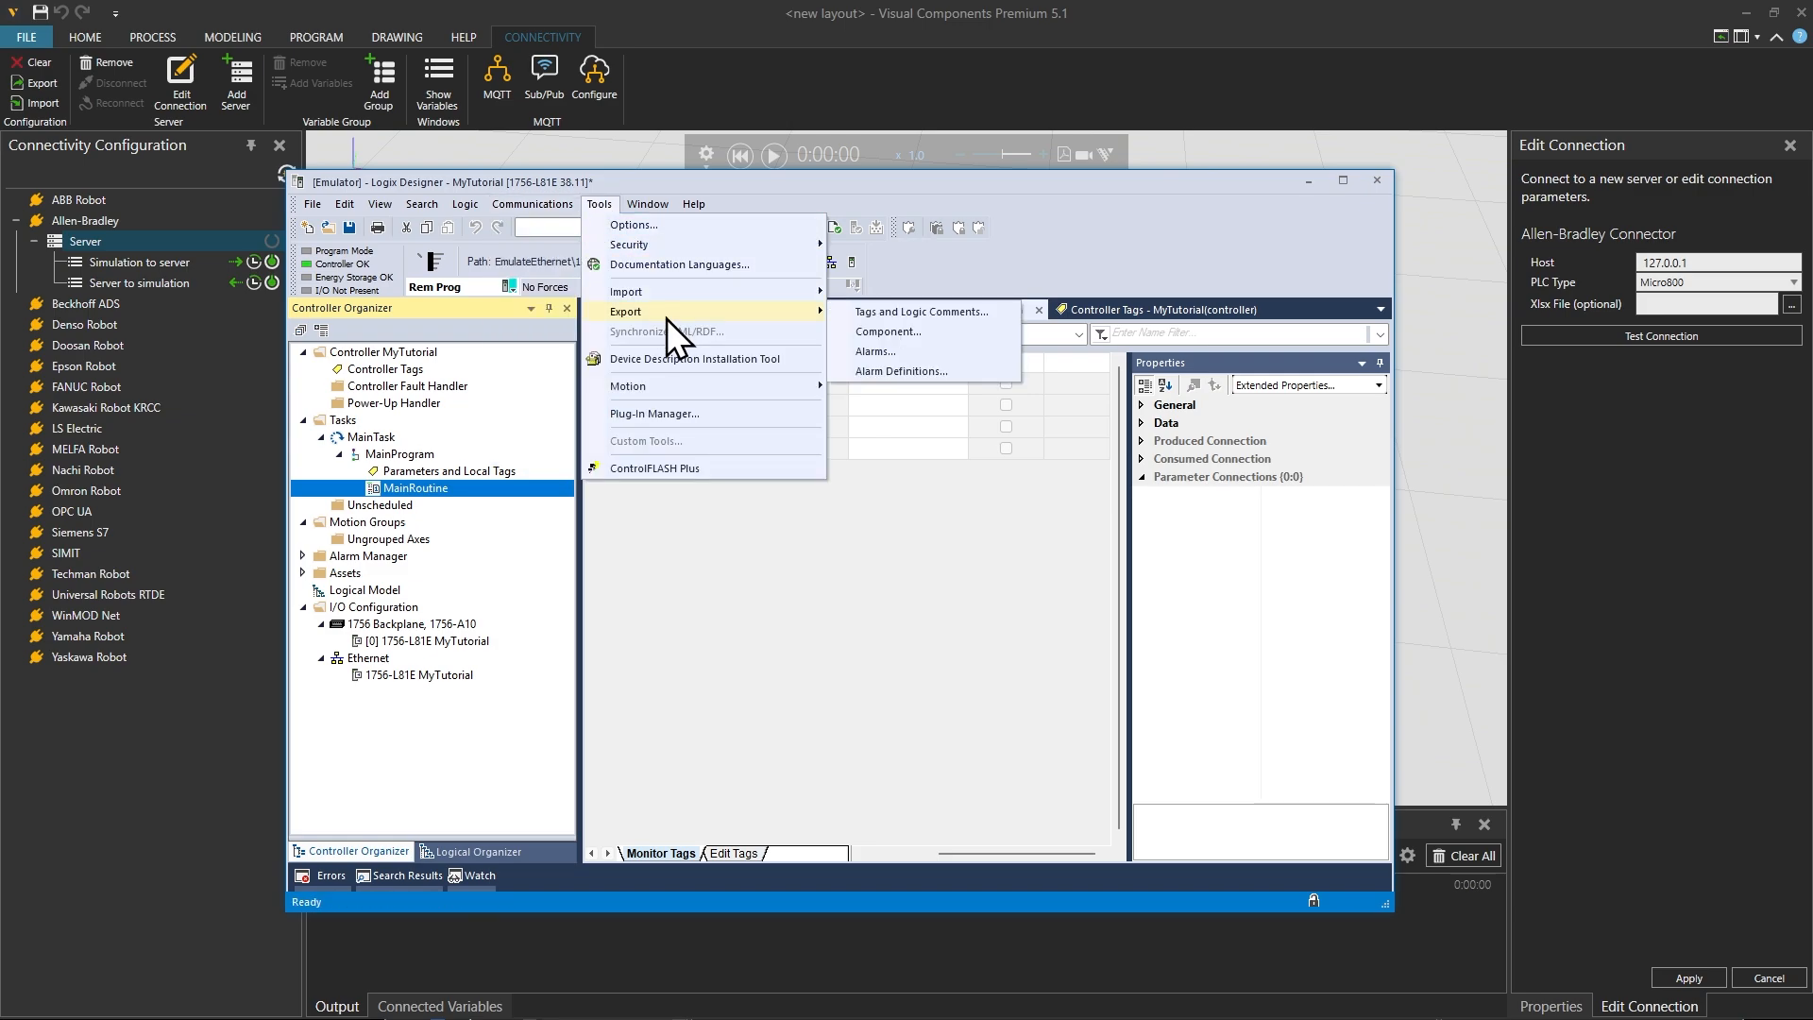
pyautogui.click(948, 315)
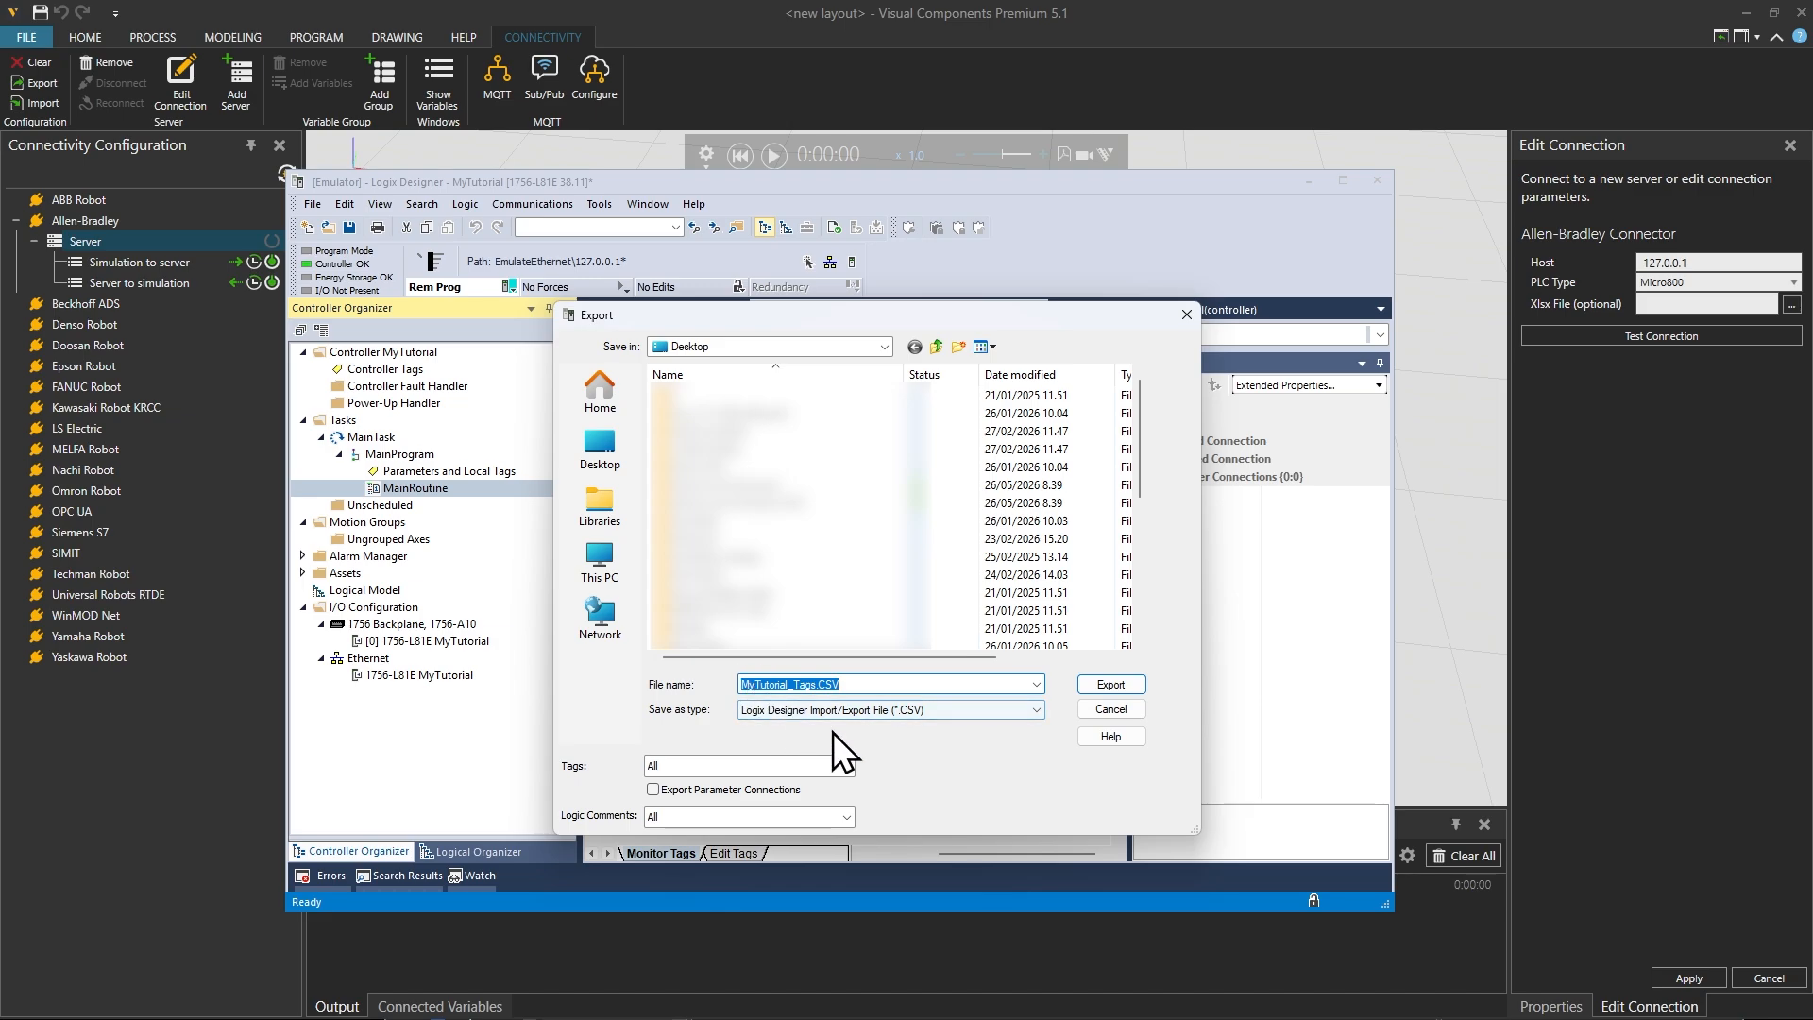
pyautogui.click(1113, 686)
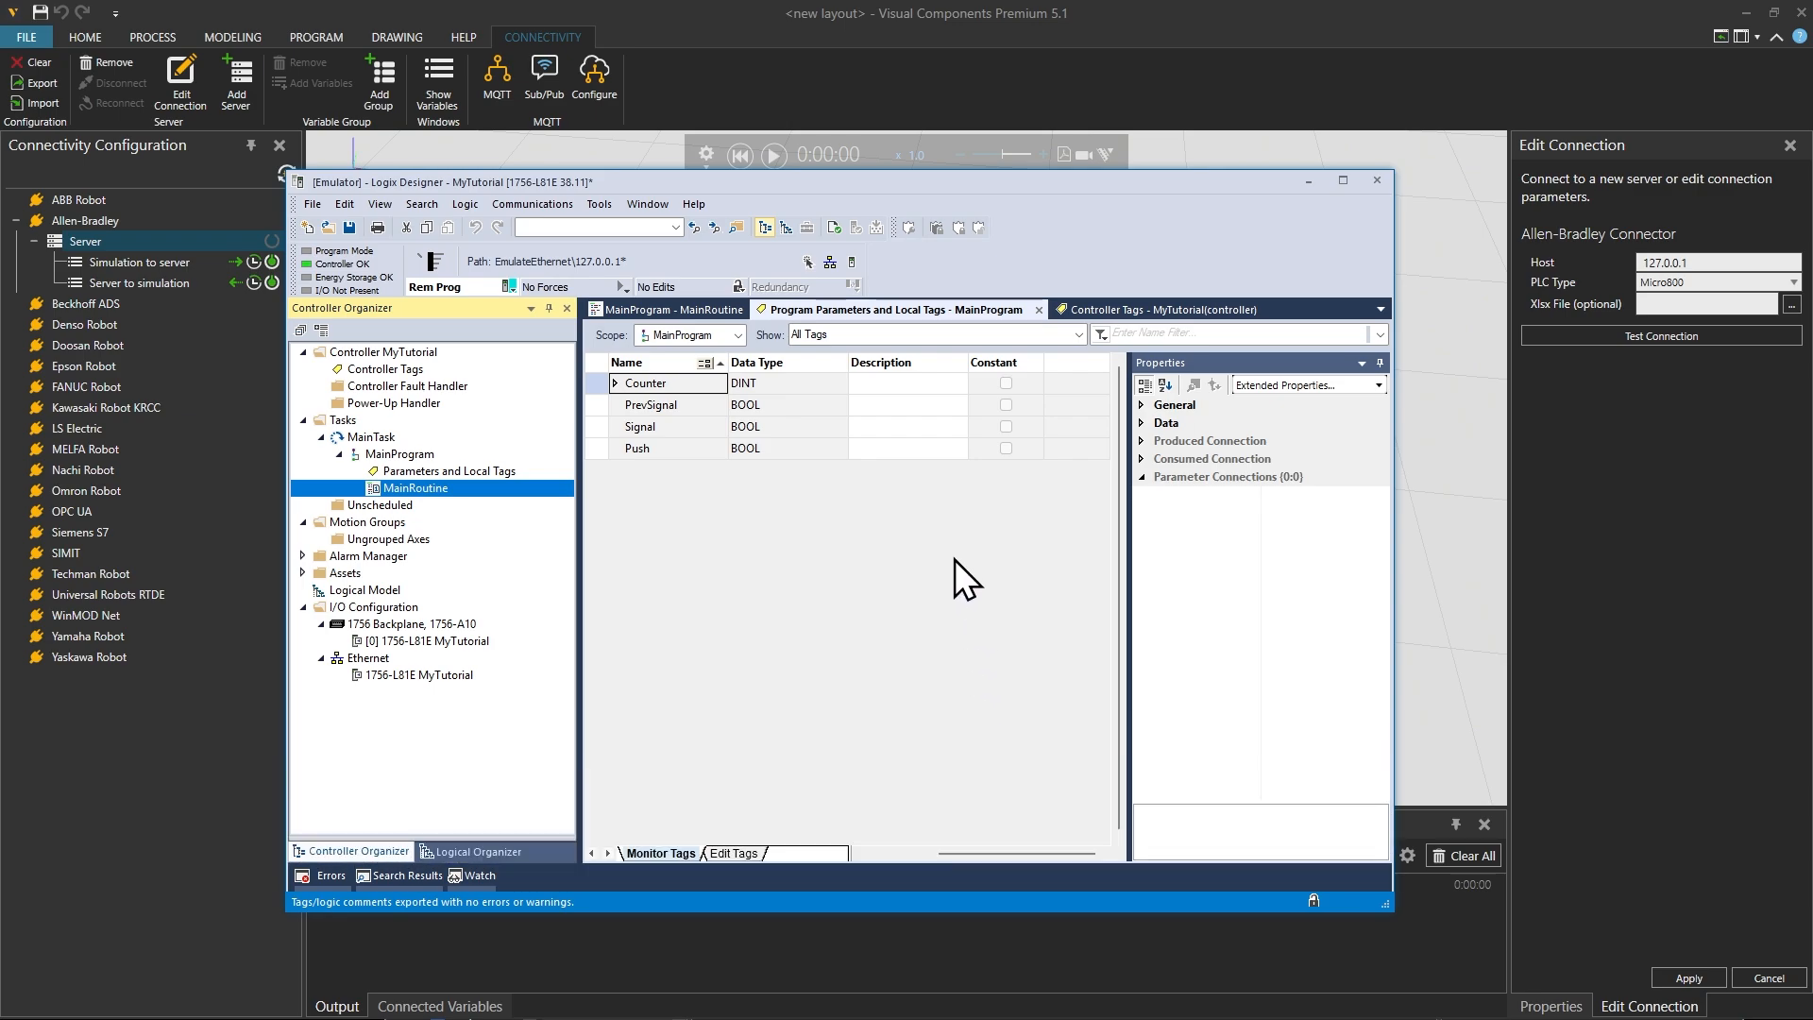
# Step: Return to Visual Components, set the server connection's PLC type to ControlLogix and load MyTutorial_Tags.CSV as its CSV file
pyautogui.click(1308, 181)
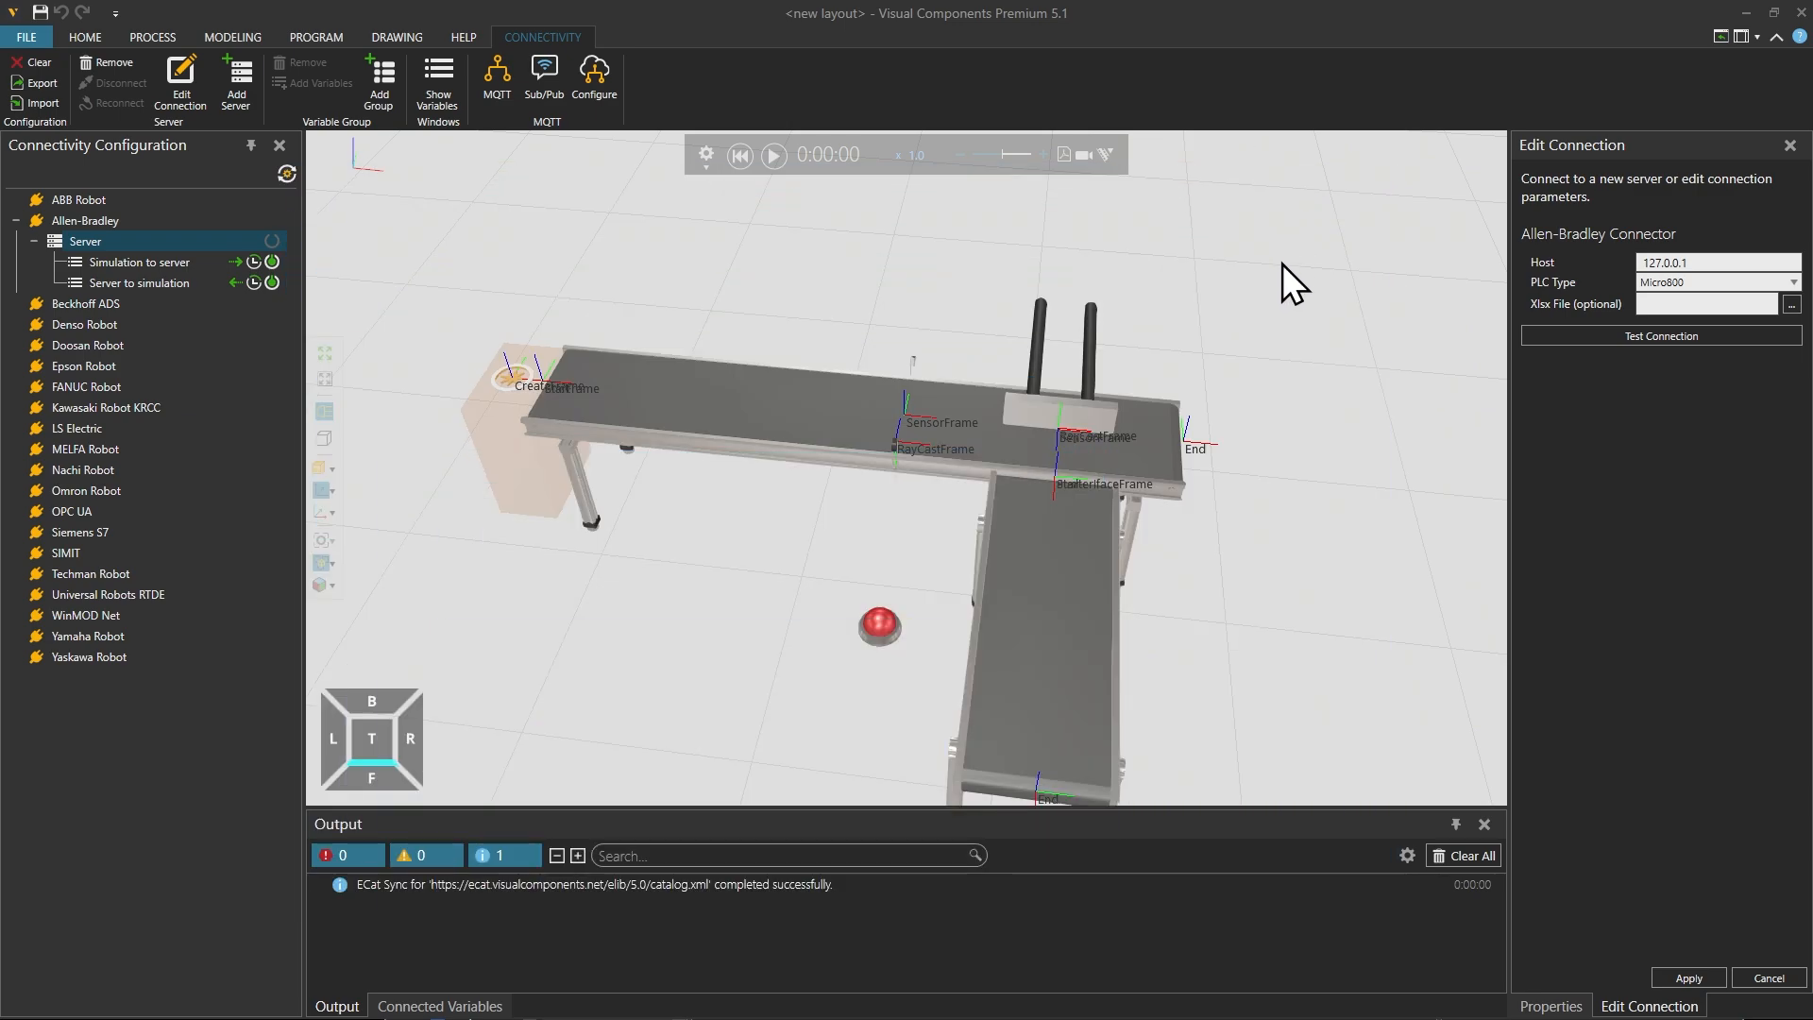
pyautogui.click(1704, 283)
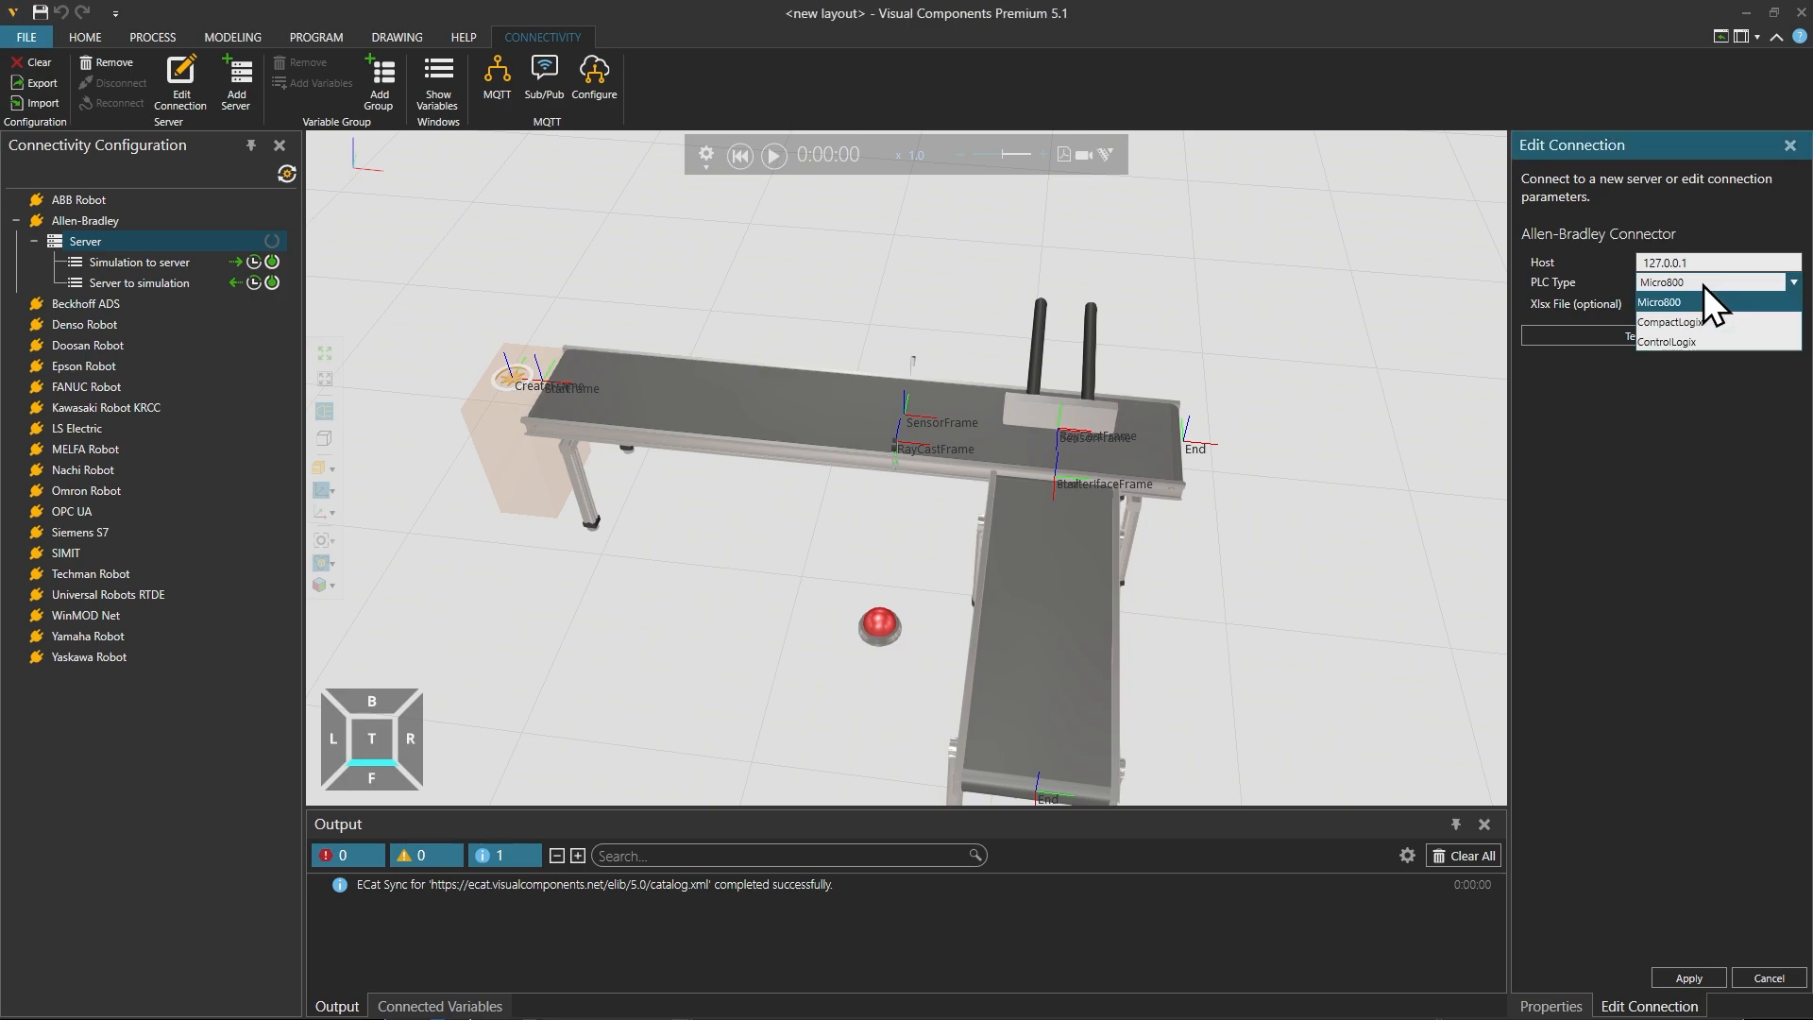
pyautogui.click(1698, 338)
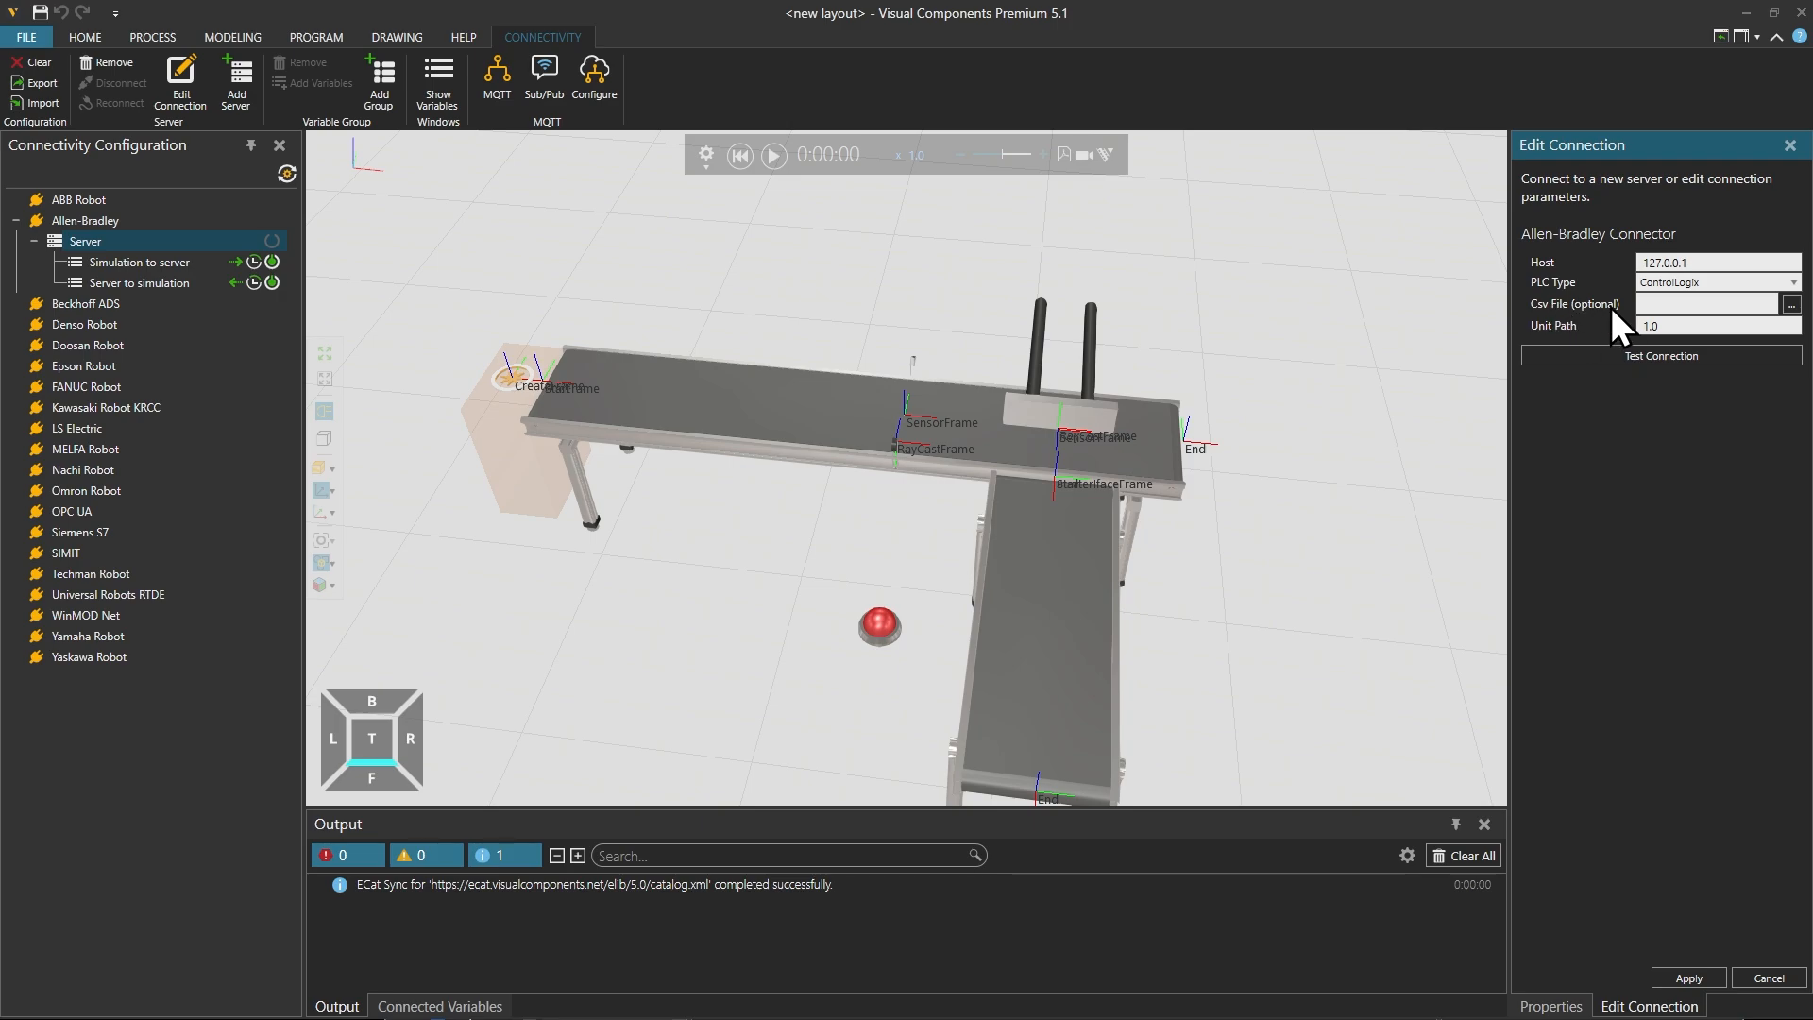
pyautogui.click(1790, 304)
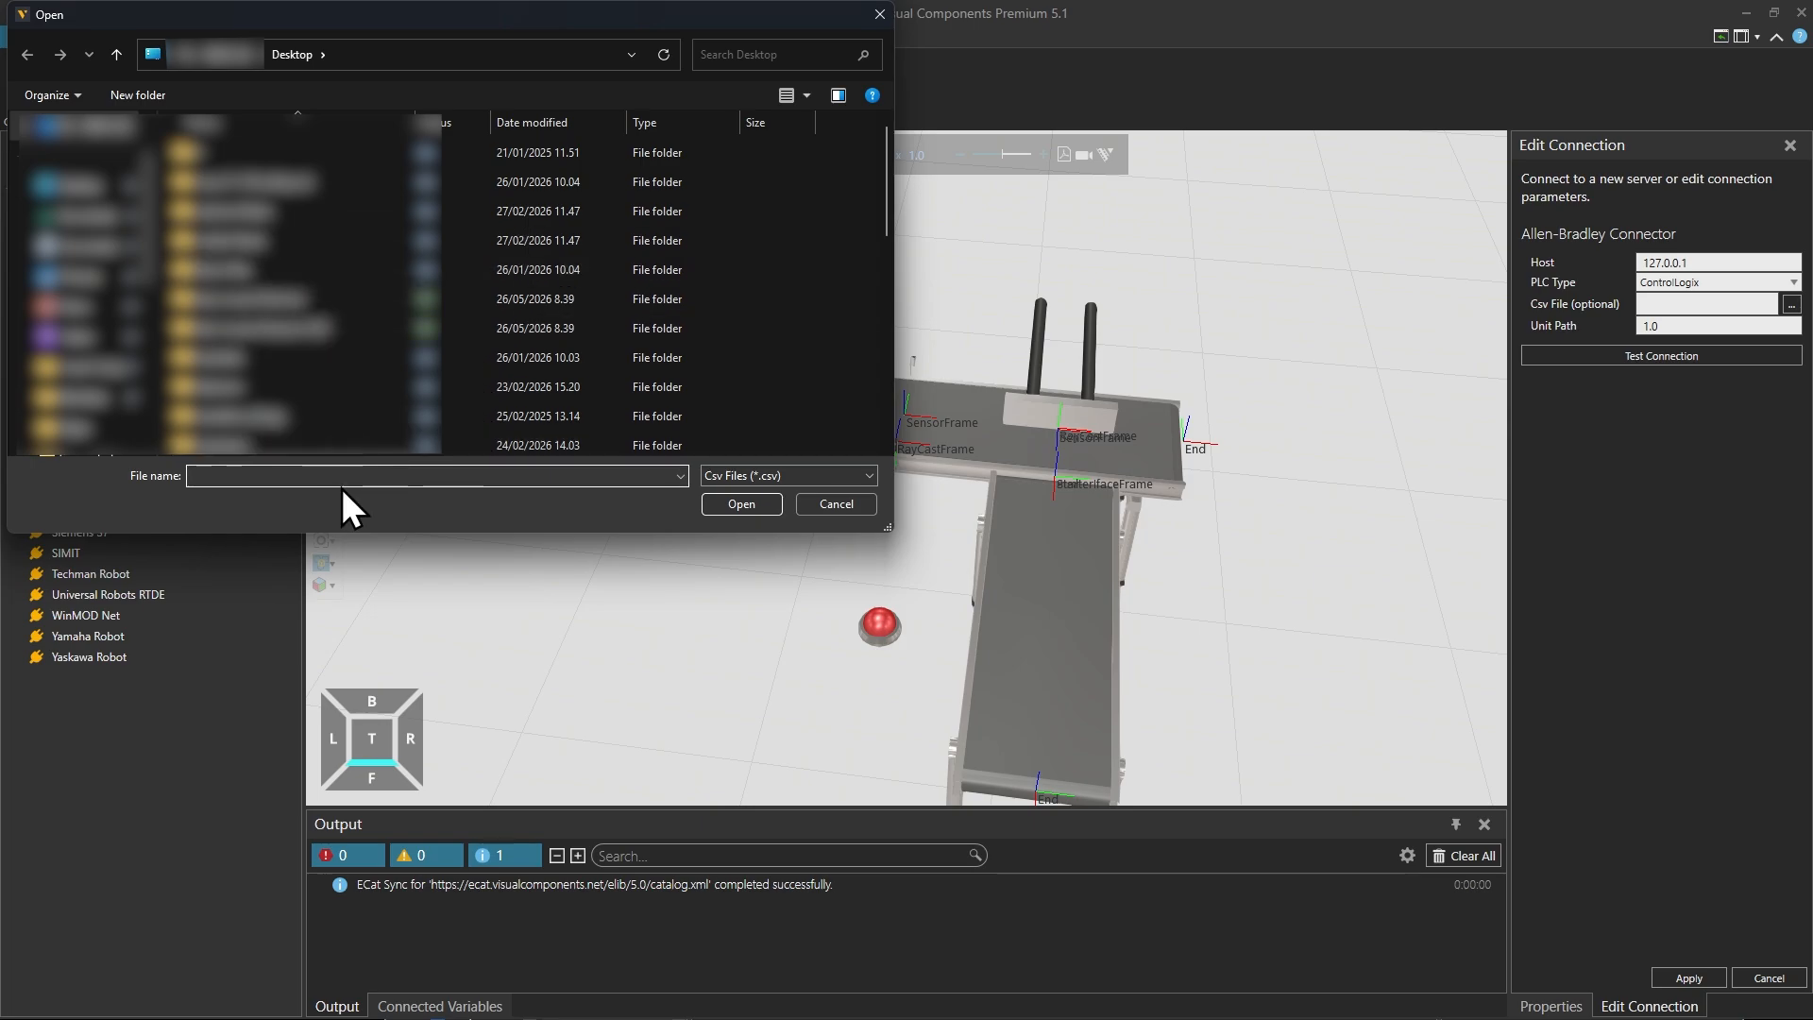
pyautogui.write('my')
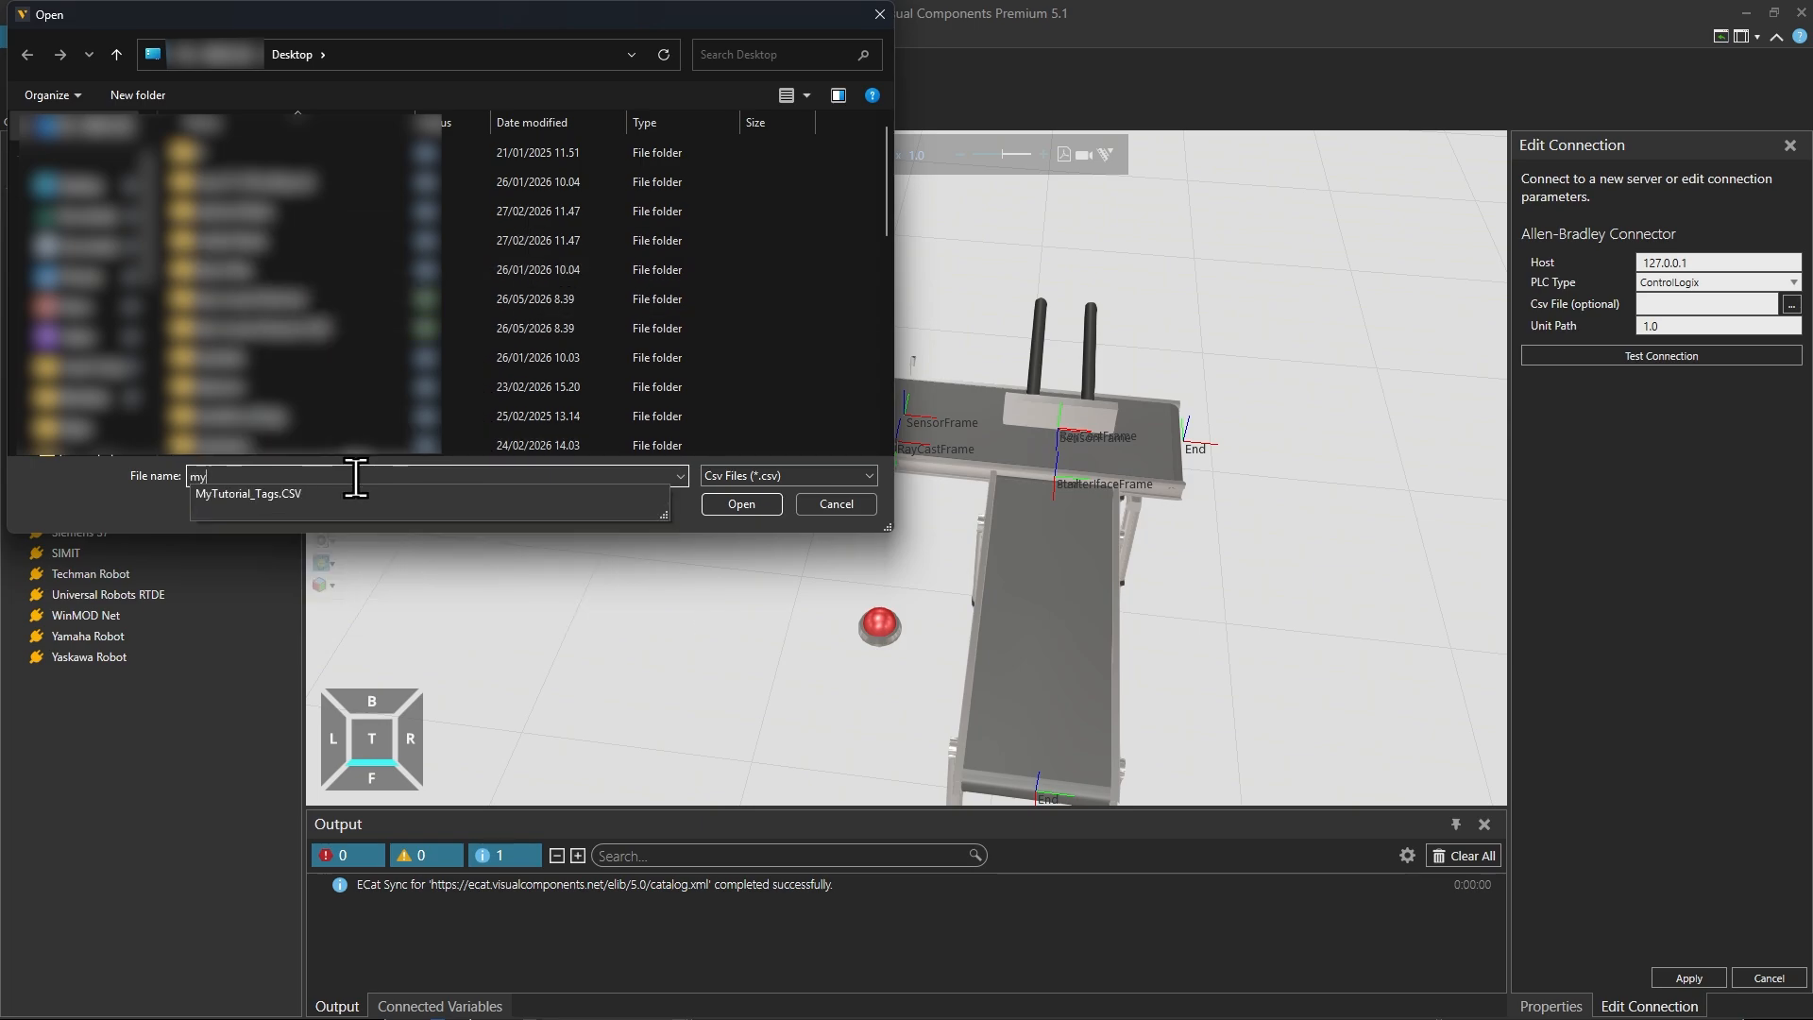
pyautogui.click(344, 492)
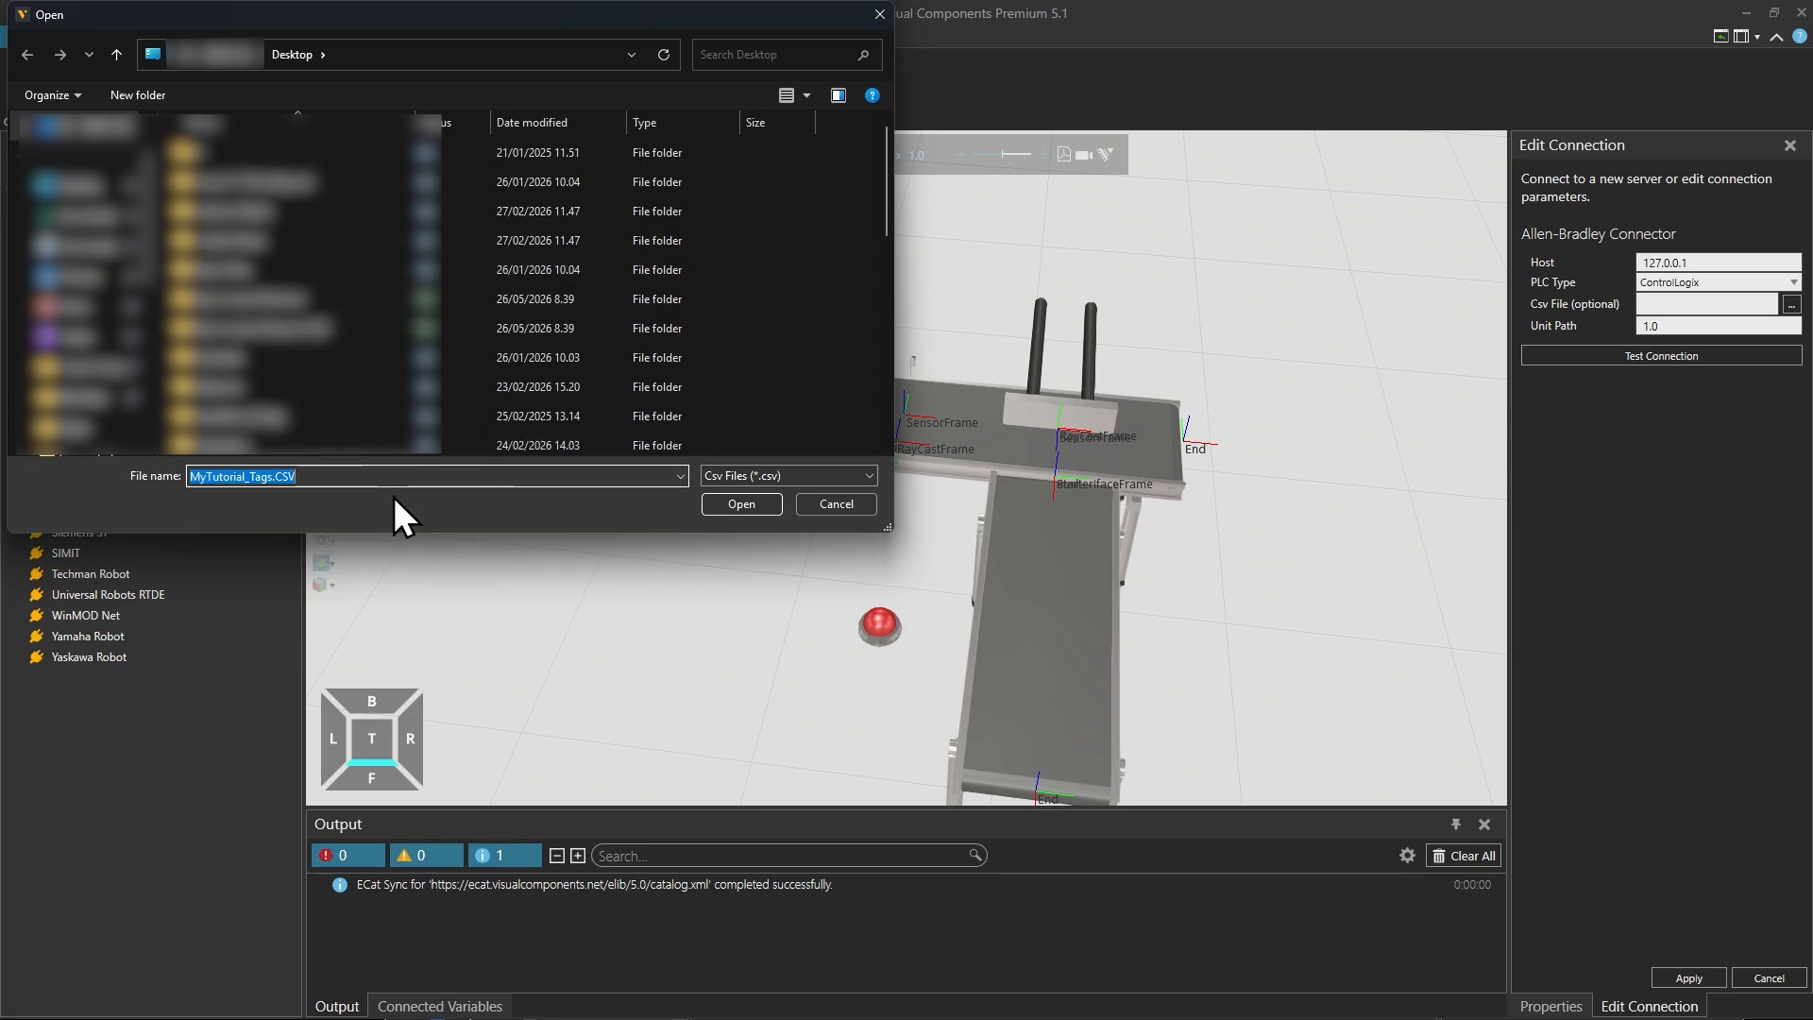
pyautogui.click(742, 503)
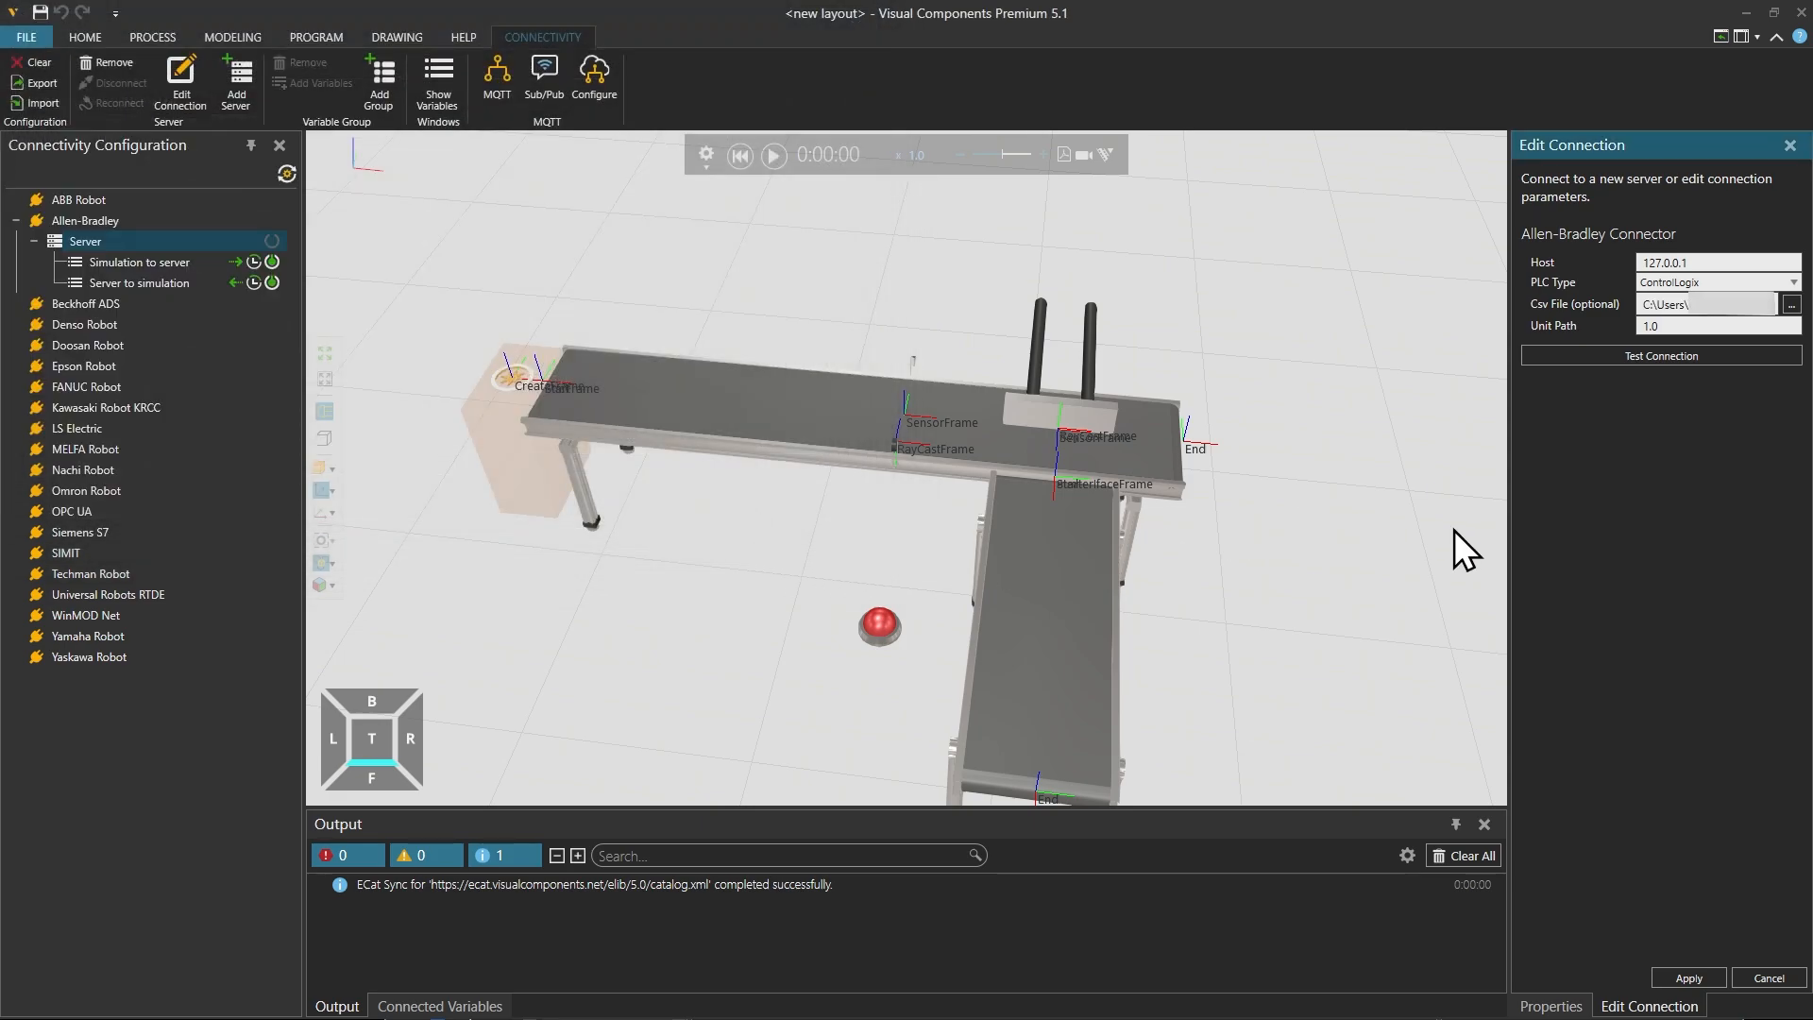
# Step: Test the Allen-Bradley server connection and apply the edited connection settings
pyautogui.click(1641, 359)
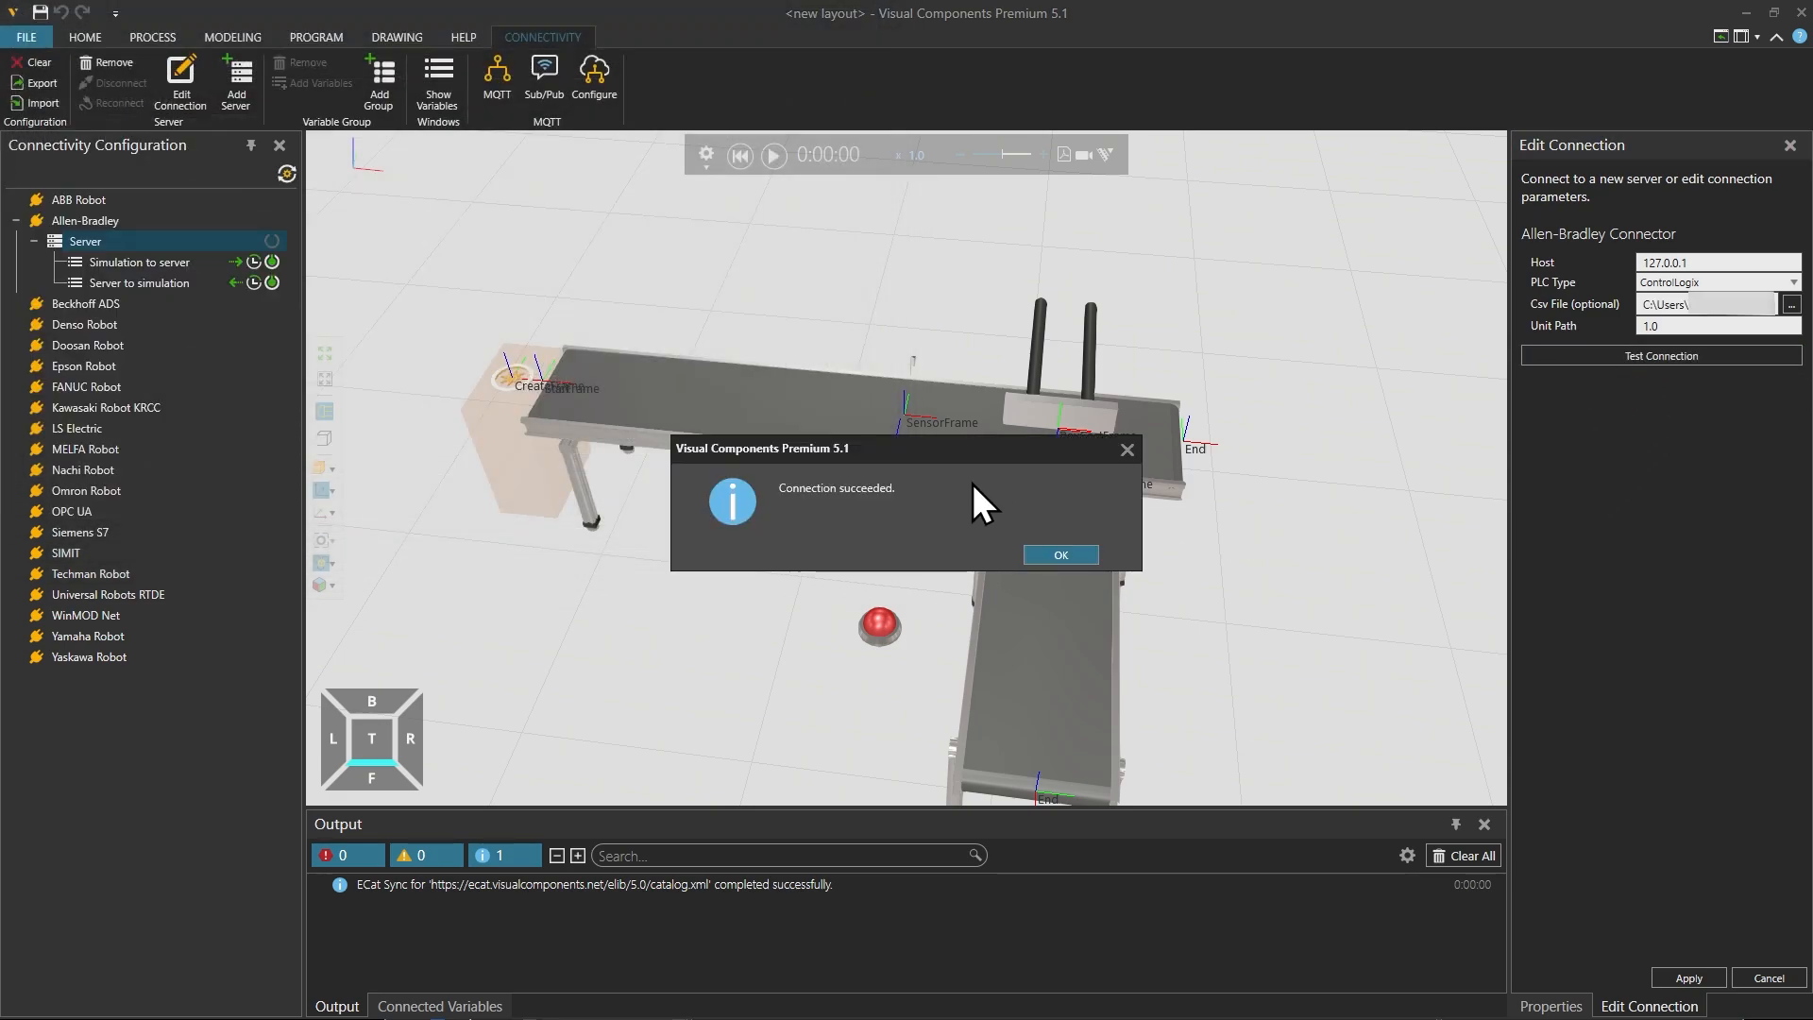
pyautogui.click(1046, 553)
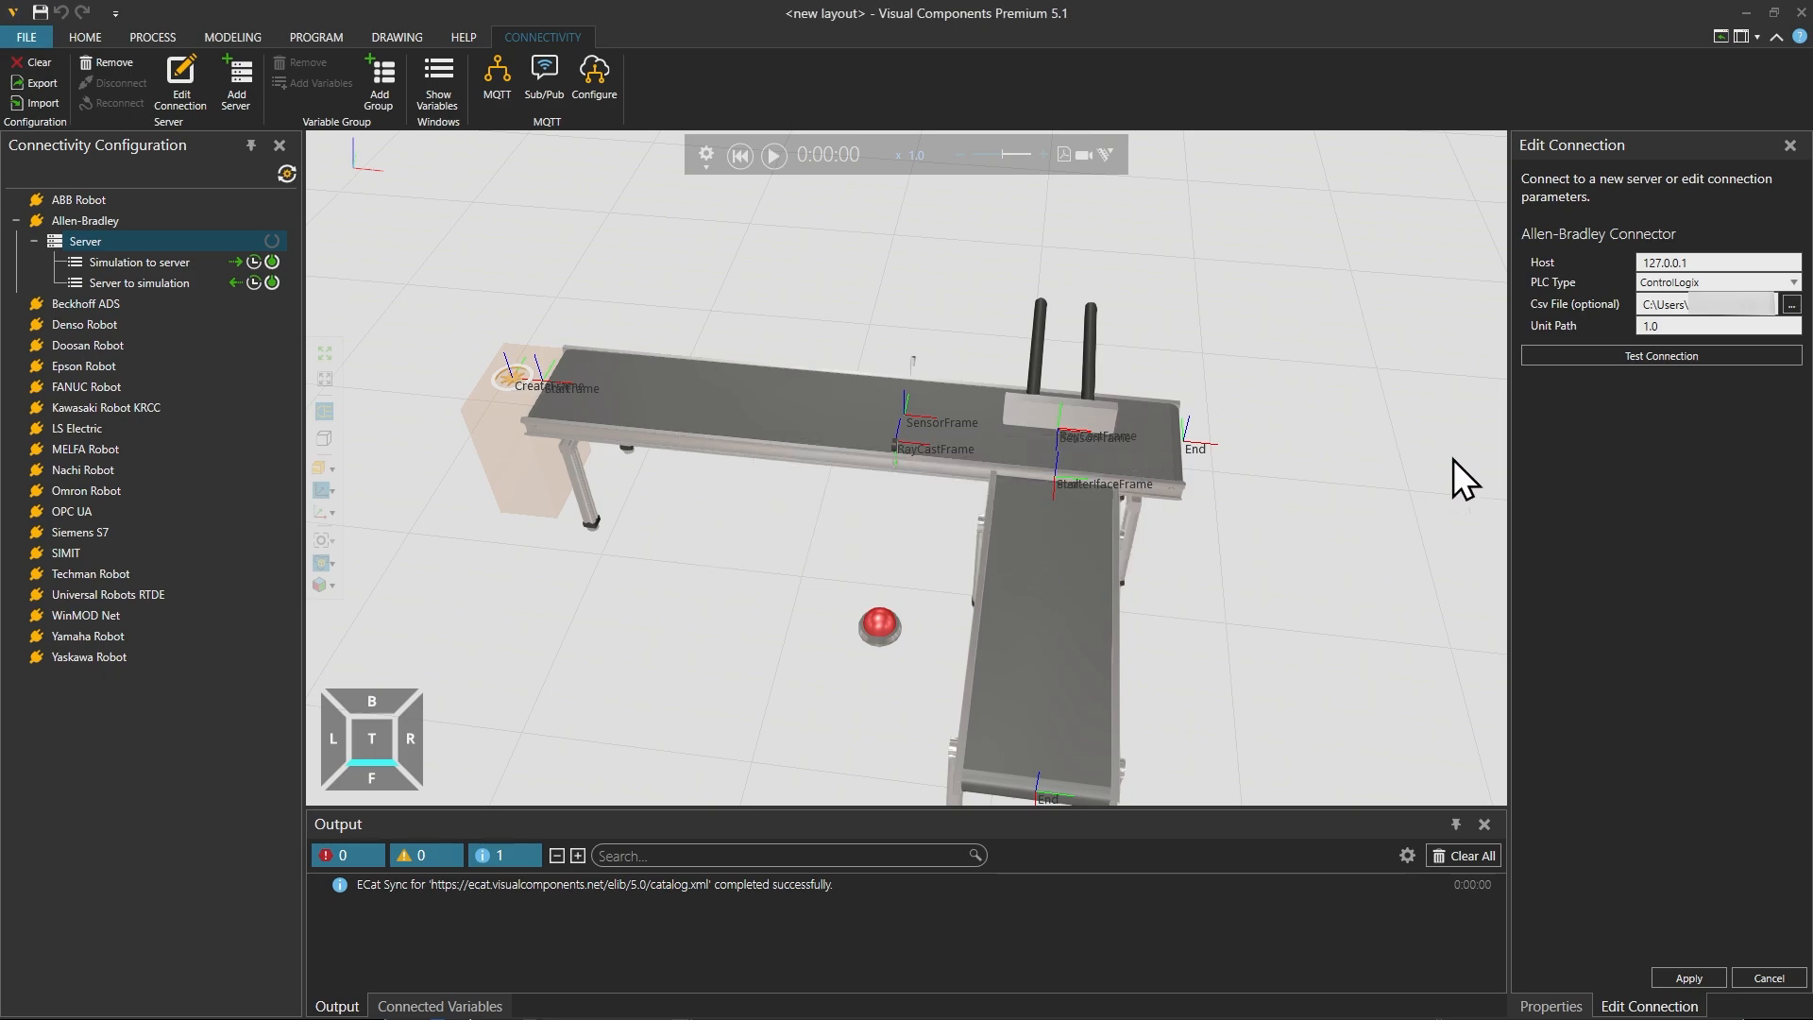
pyautogui.click(1690, 978)
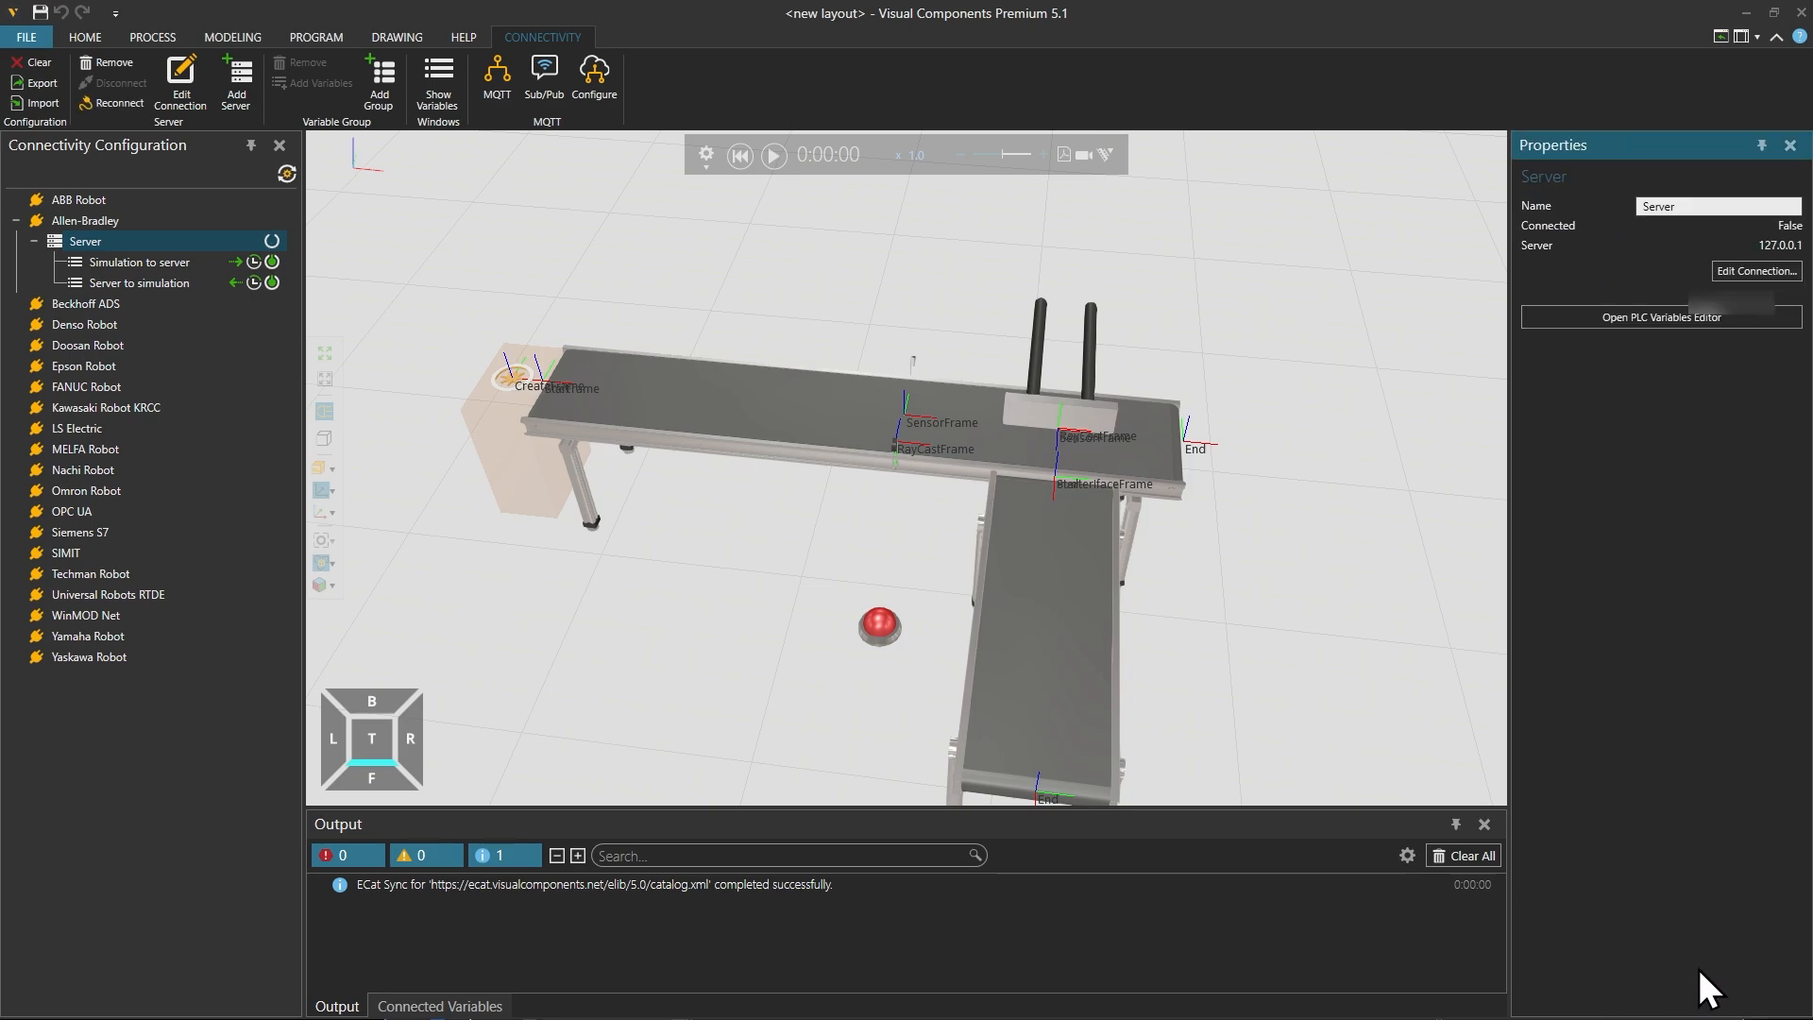
# Step: Connect the Allen-Bradley server, retrying if needed, and clear the output messages
pyautogui.click(272, 242)
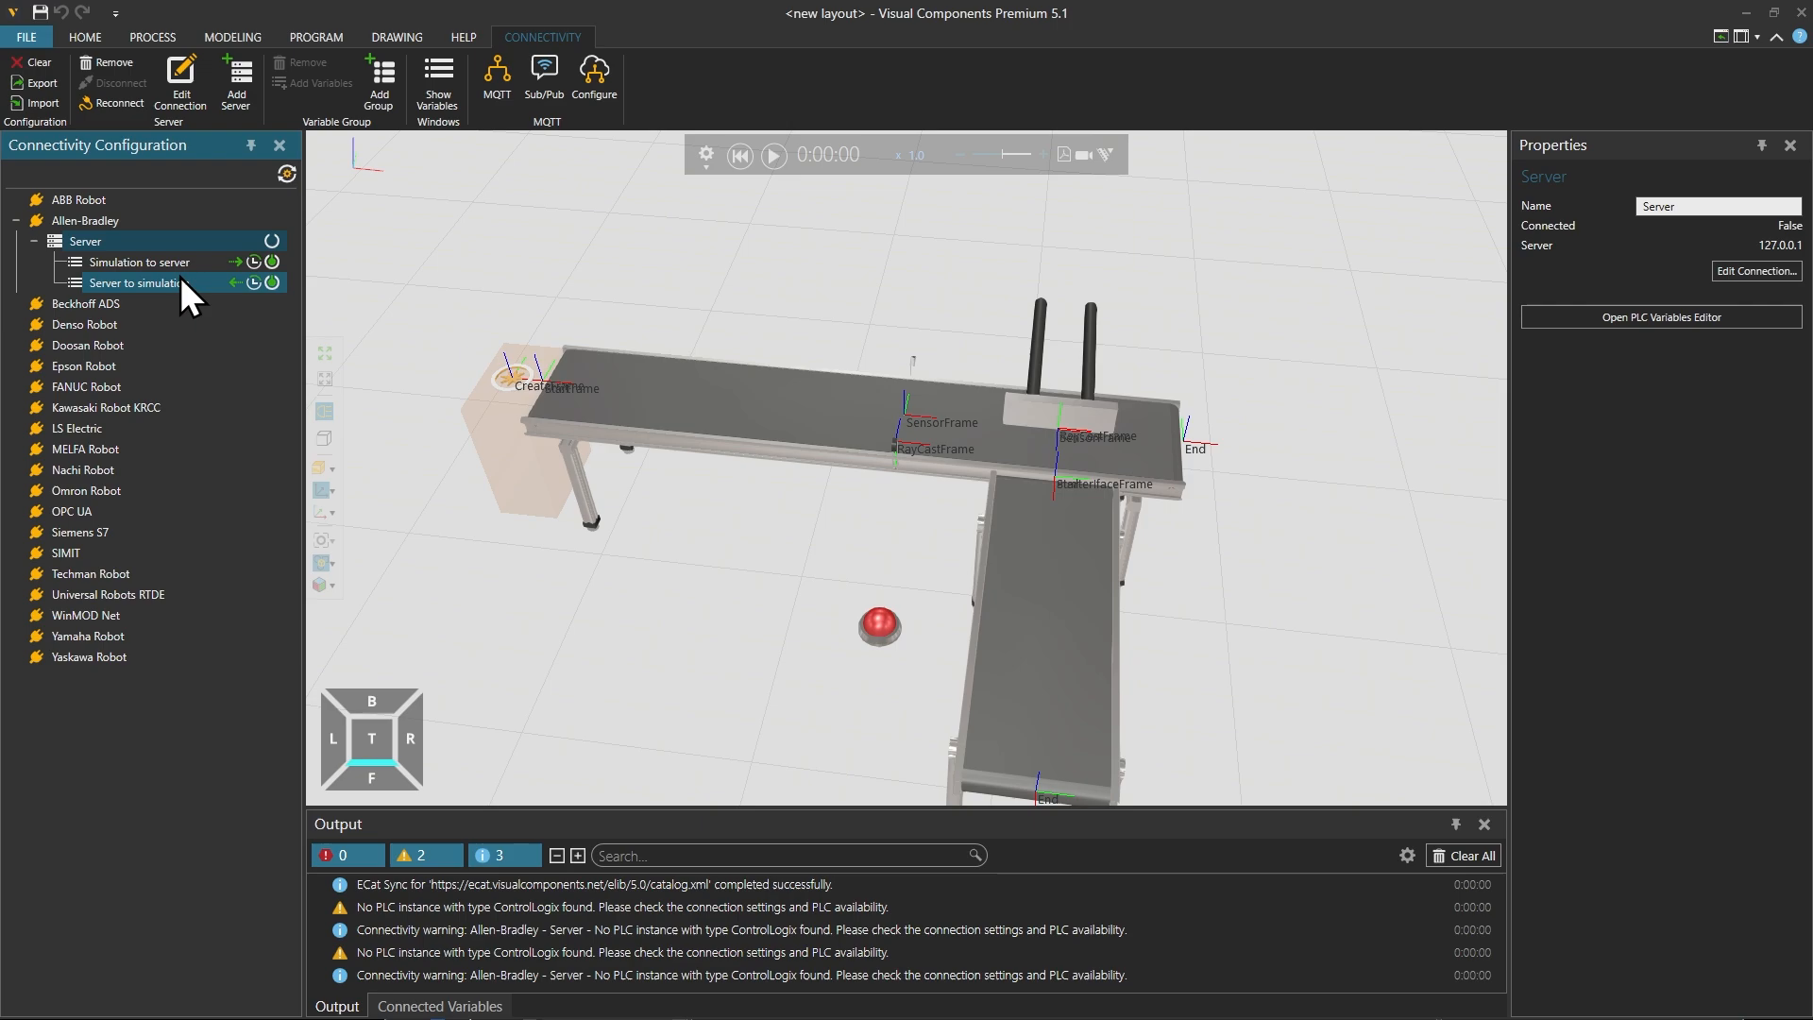
pyautogui.rightClick(185, 242)
pyautogui.click(246, 284)
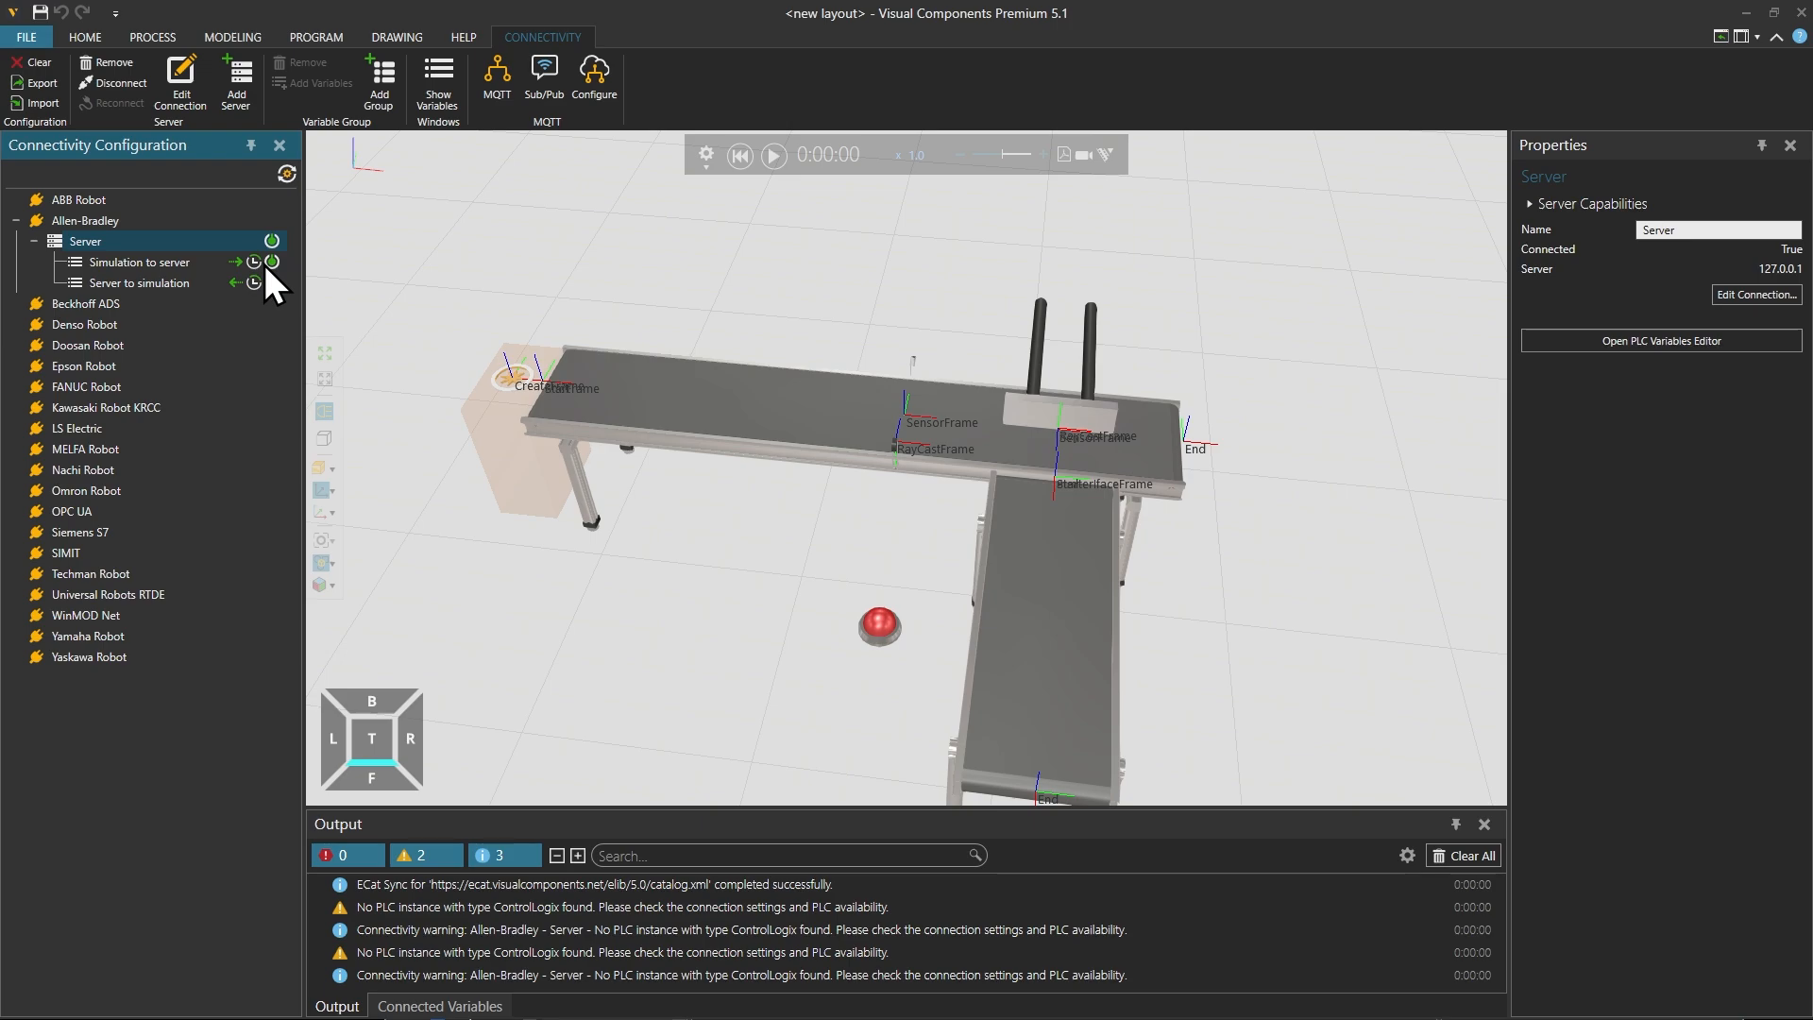
pyautogui.click(1462, 854)
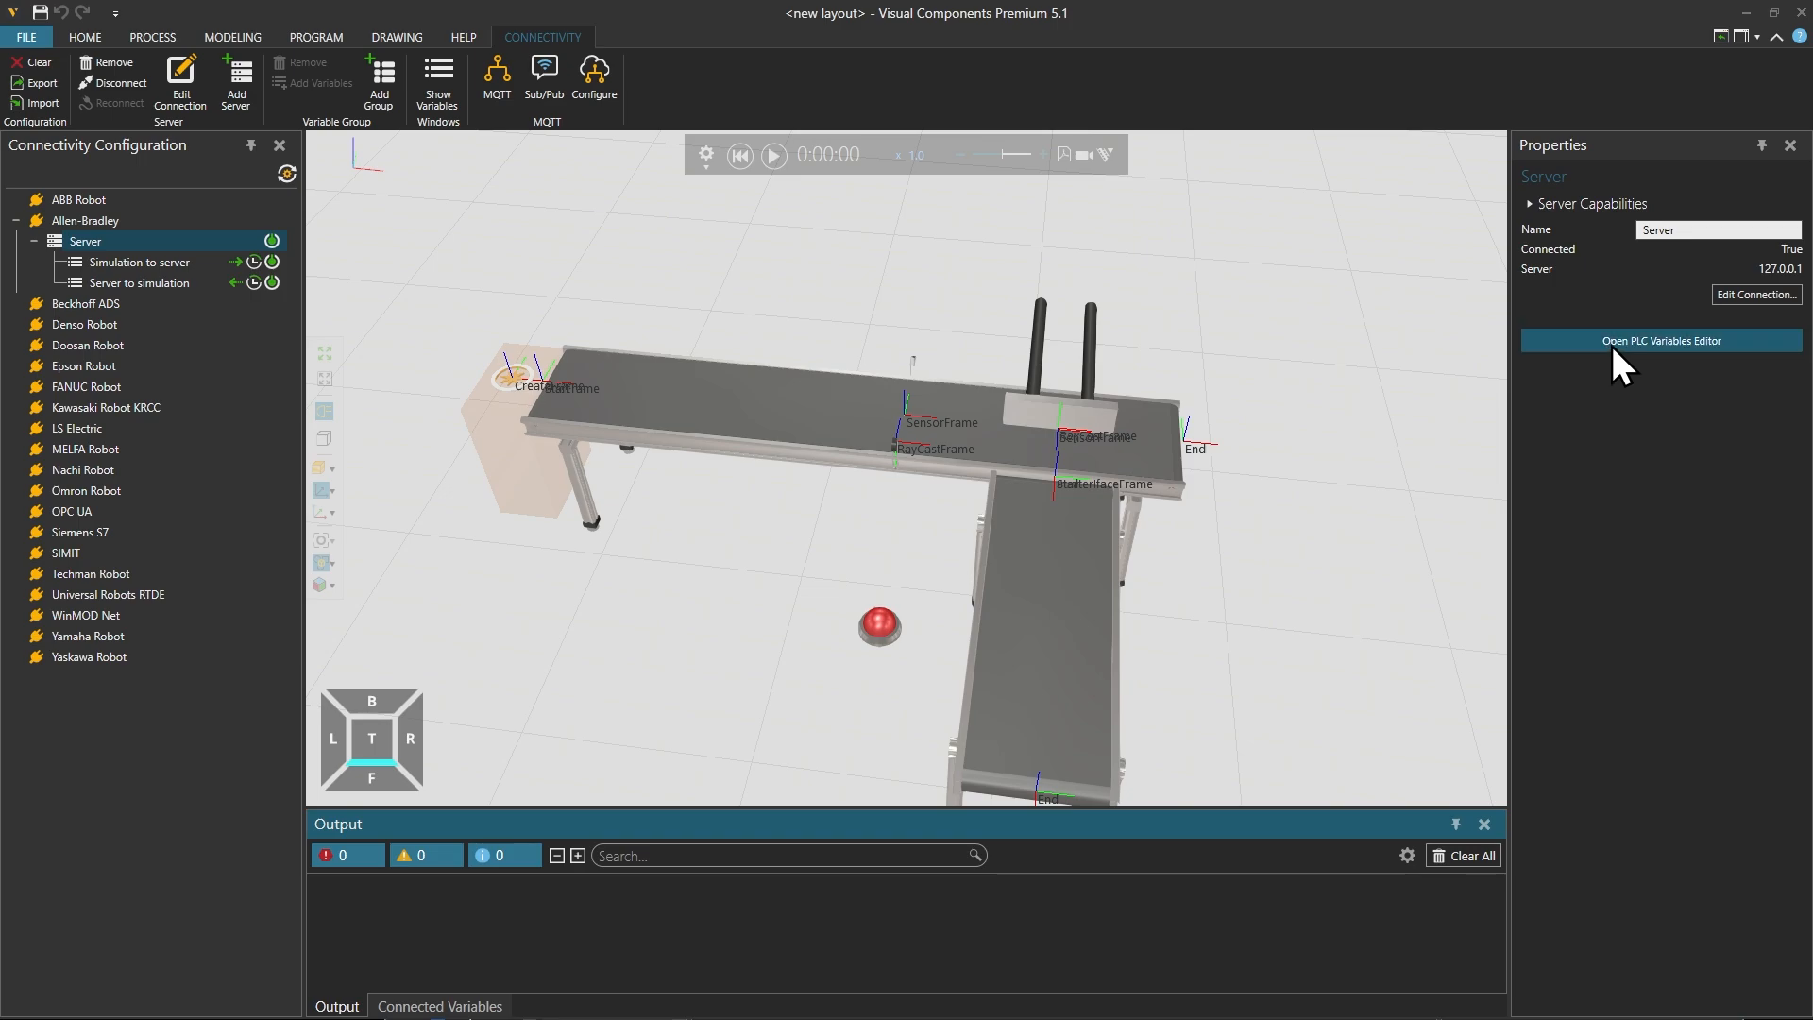
# Step: Compare MainProgram's variables in the PLC Variables Editor with its local tags in Logix Designer, closing the editor without saving
pyautogui.click(1697, 347)
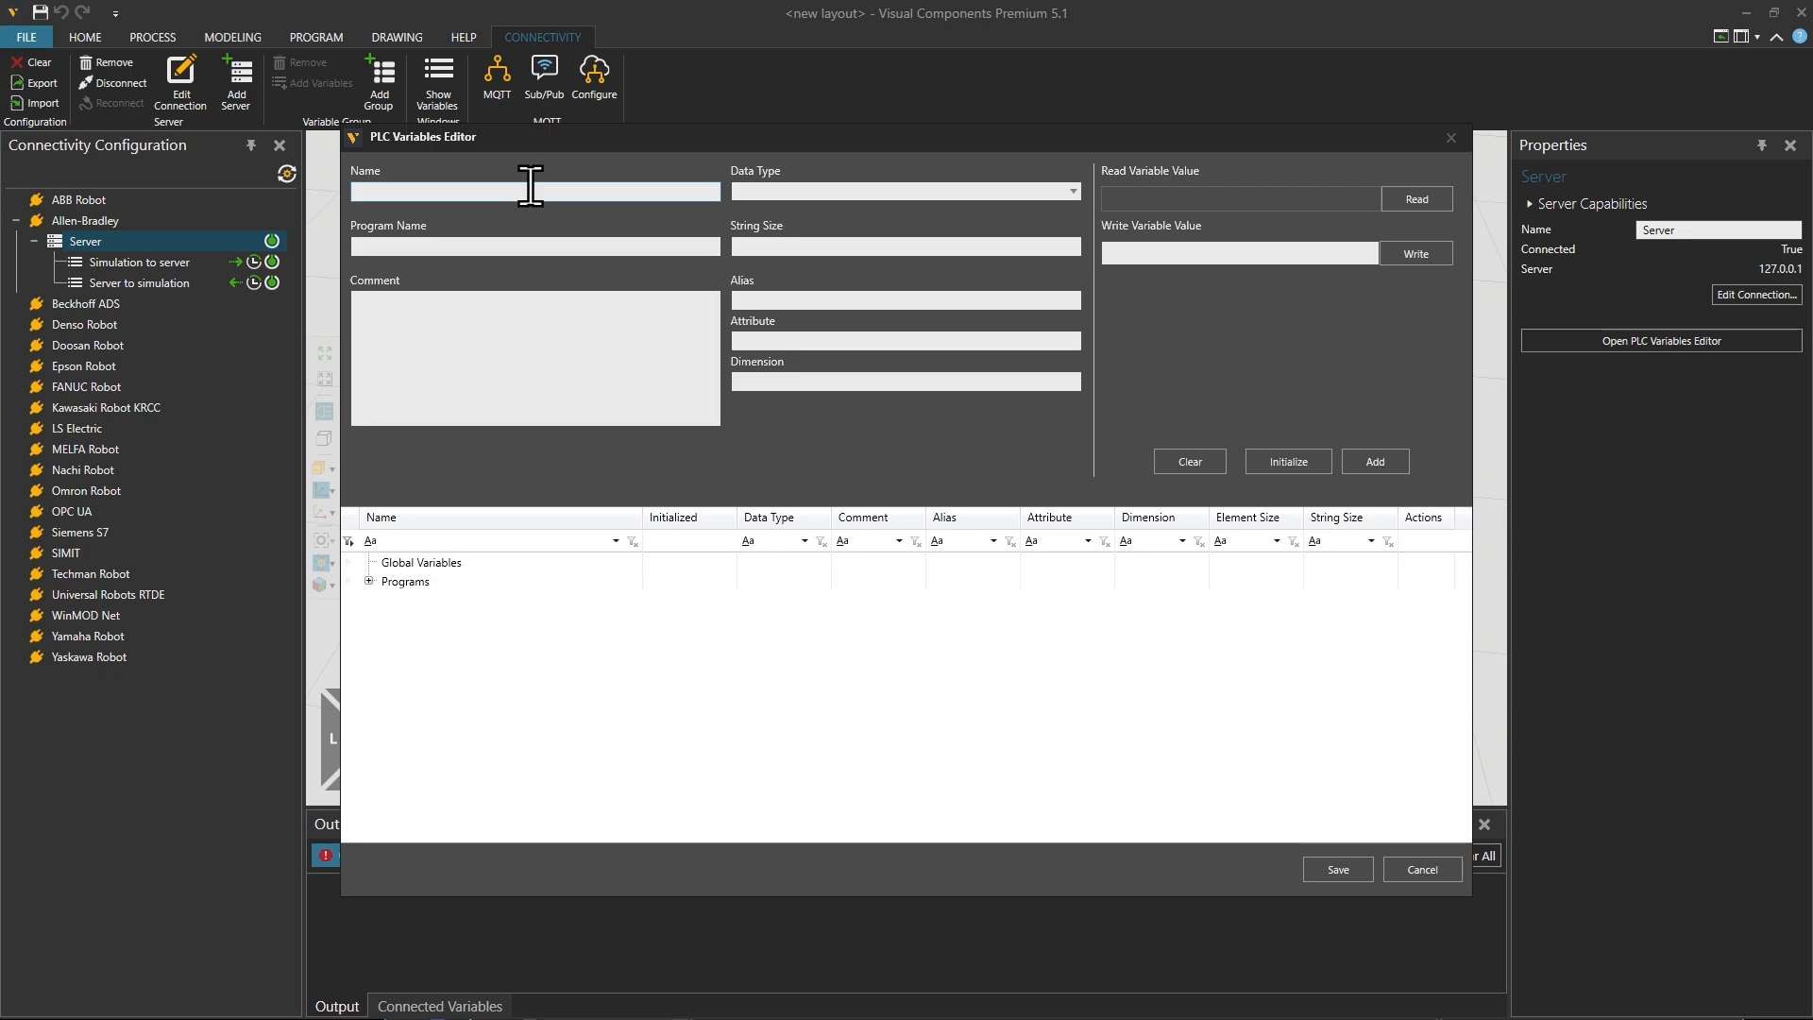
pyautogui.moveTo(451, 1015)
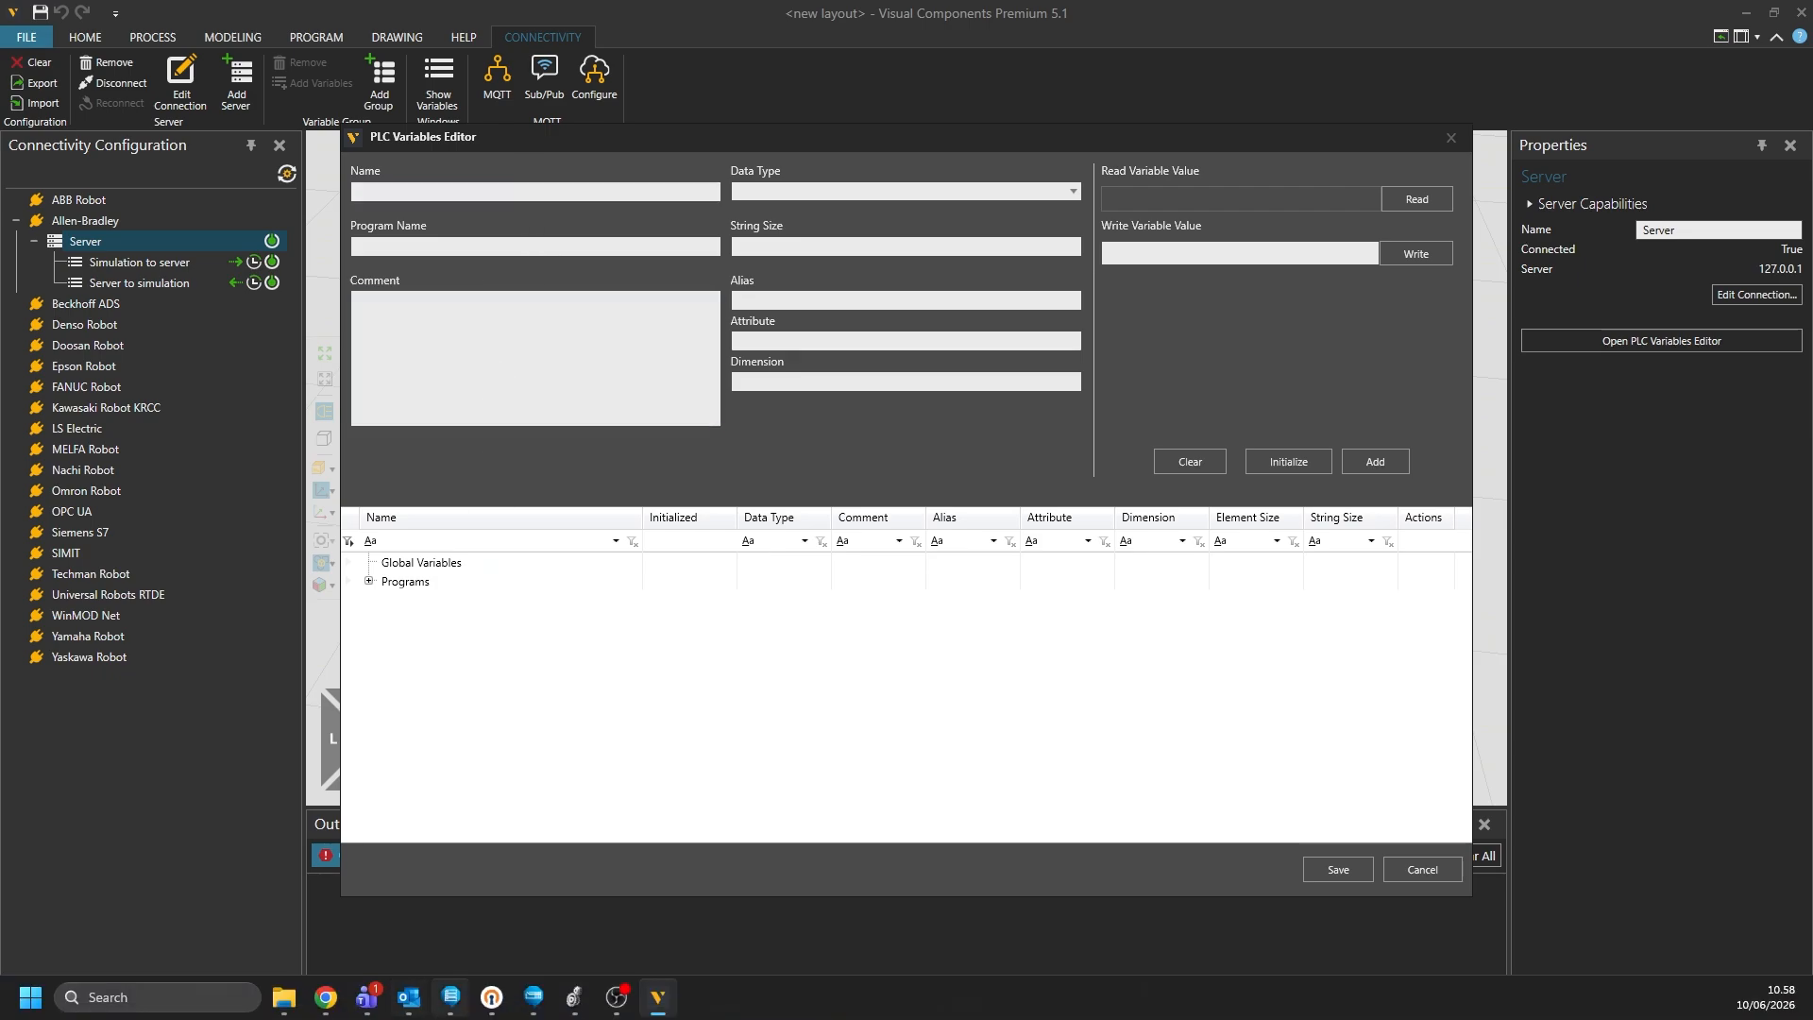
pyautogui.click(575, 1010)
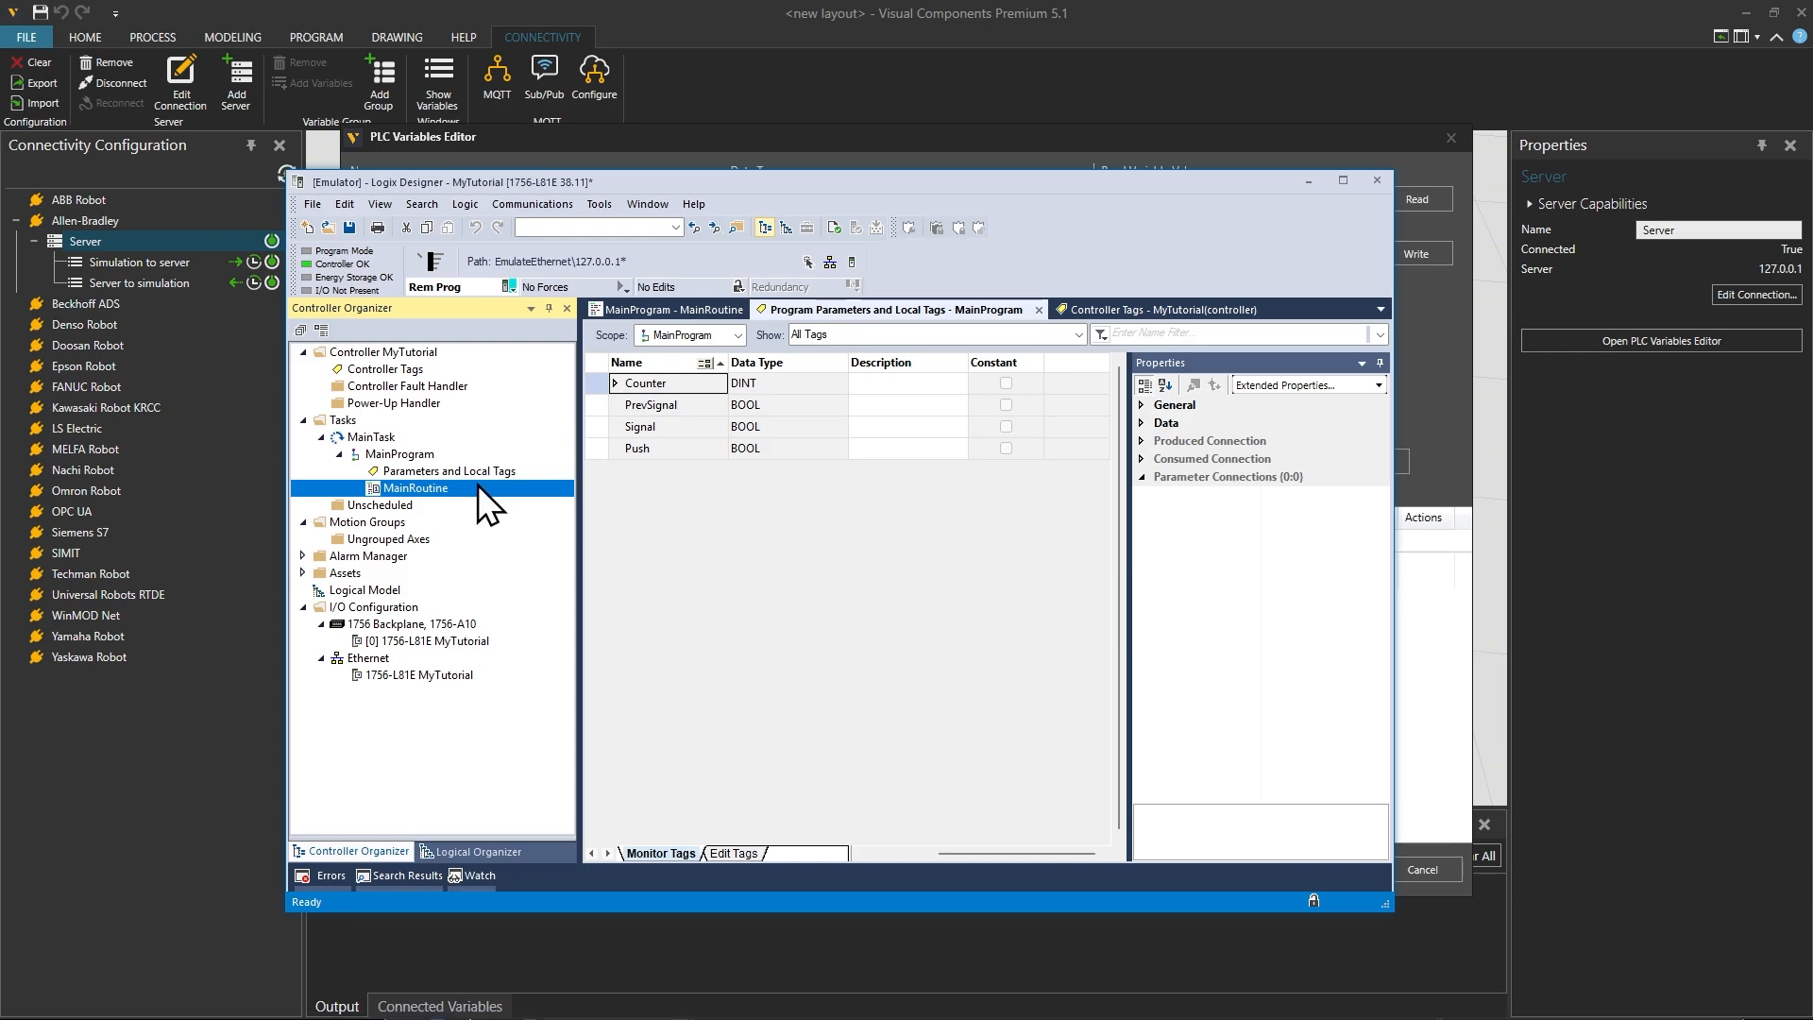
pyautogui.click(460, 475)
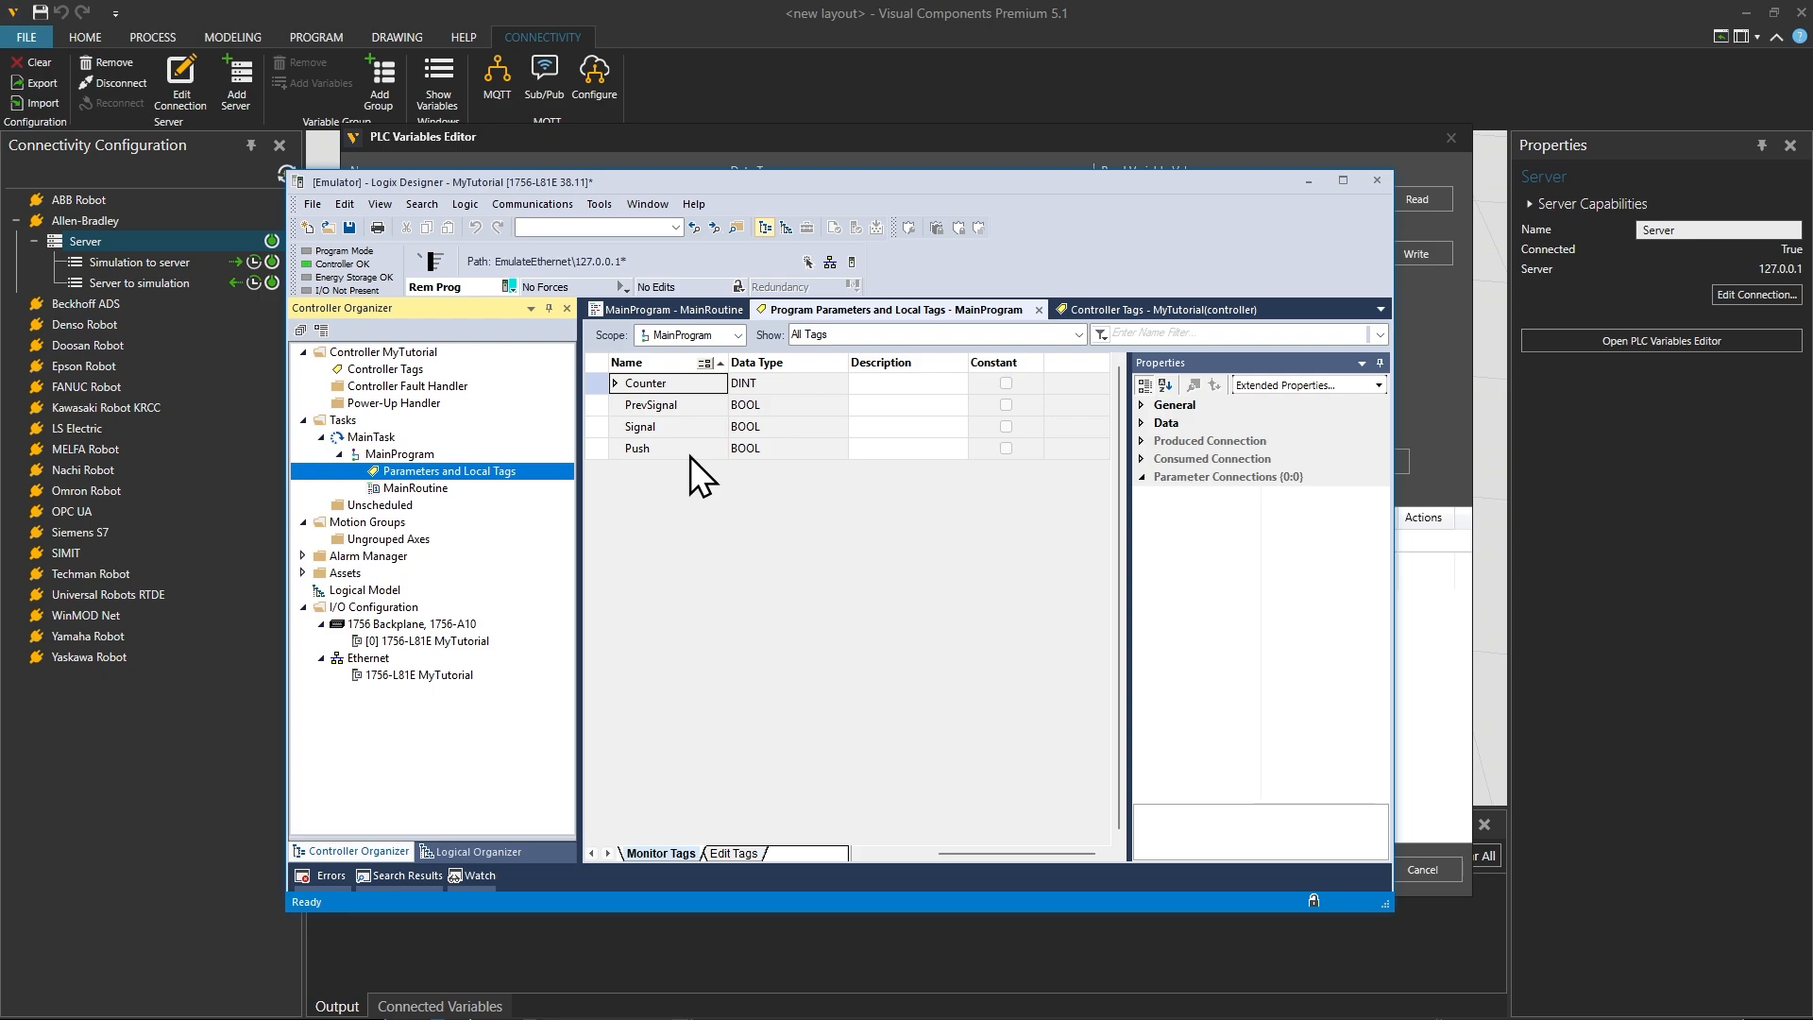
pyautogui.click(1310, 181)
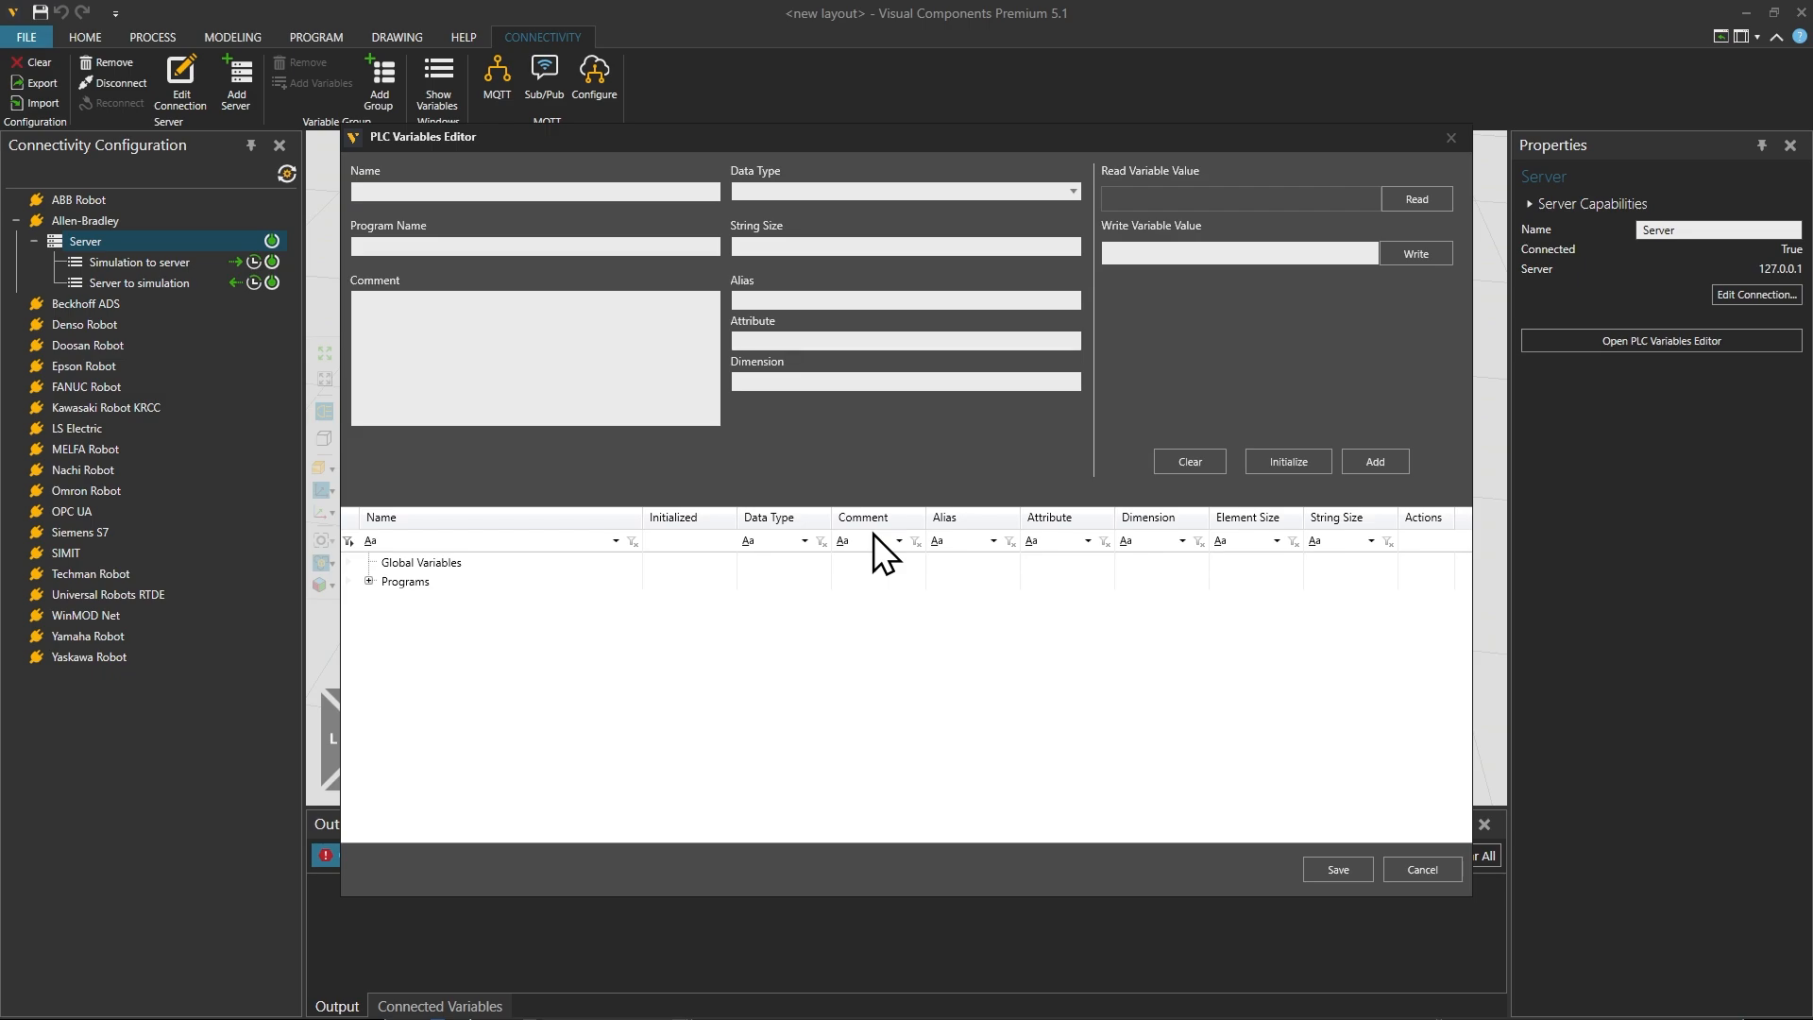
pyautogui.click(370, 582)
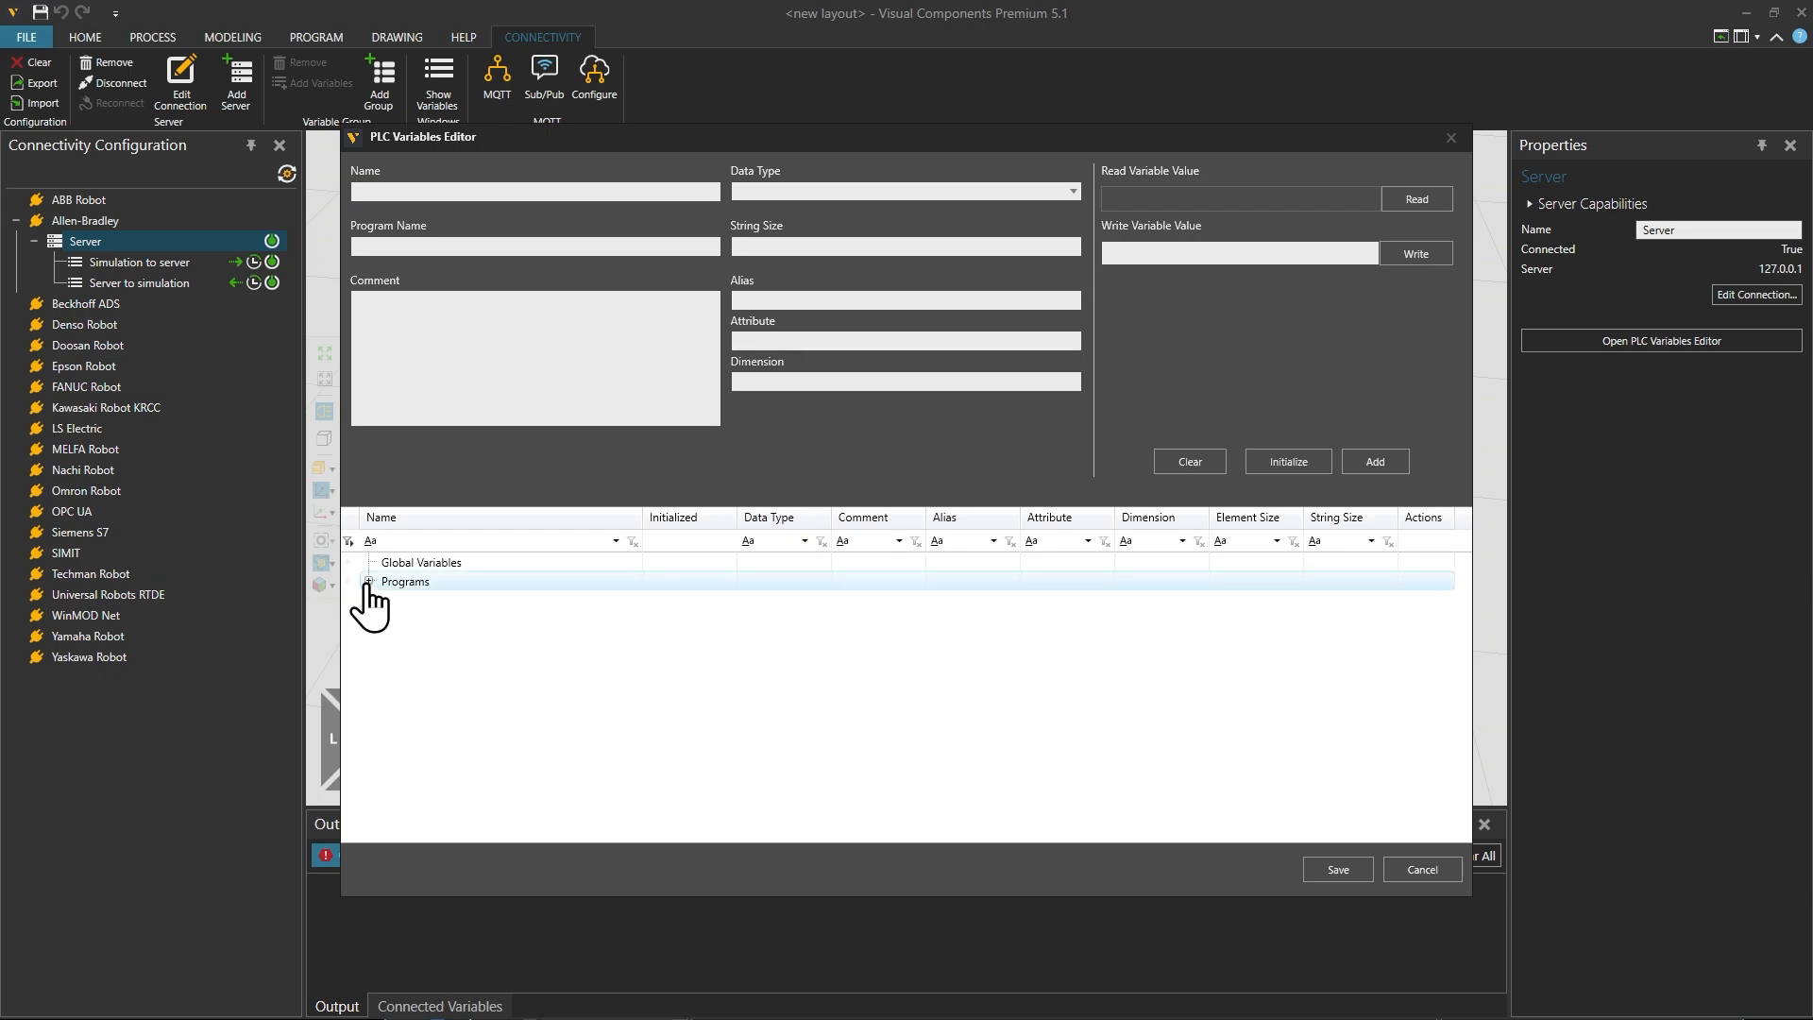
pyautogui.click(383, 599)
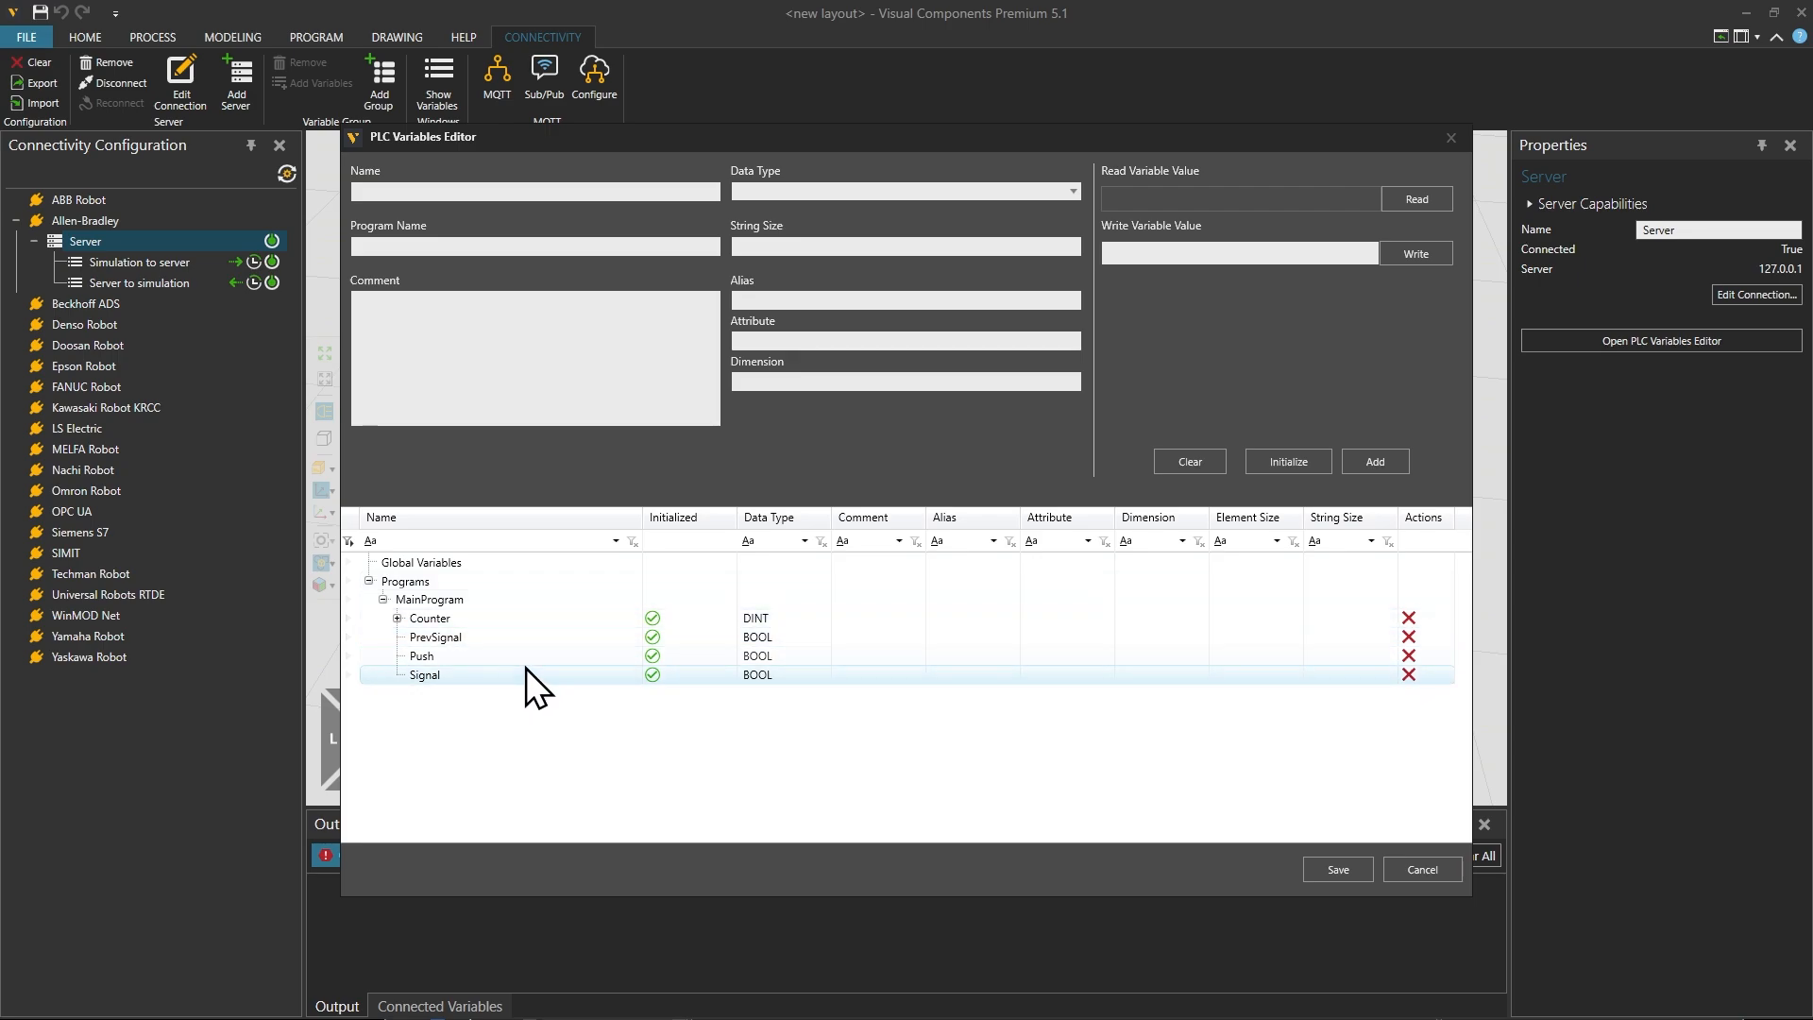
pyautogui.click(1437, 876)
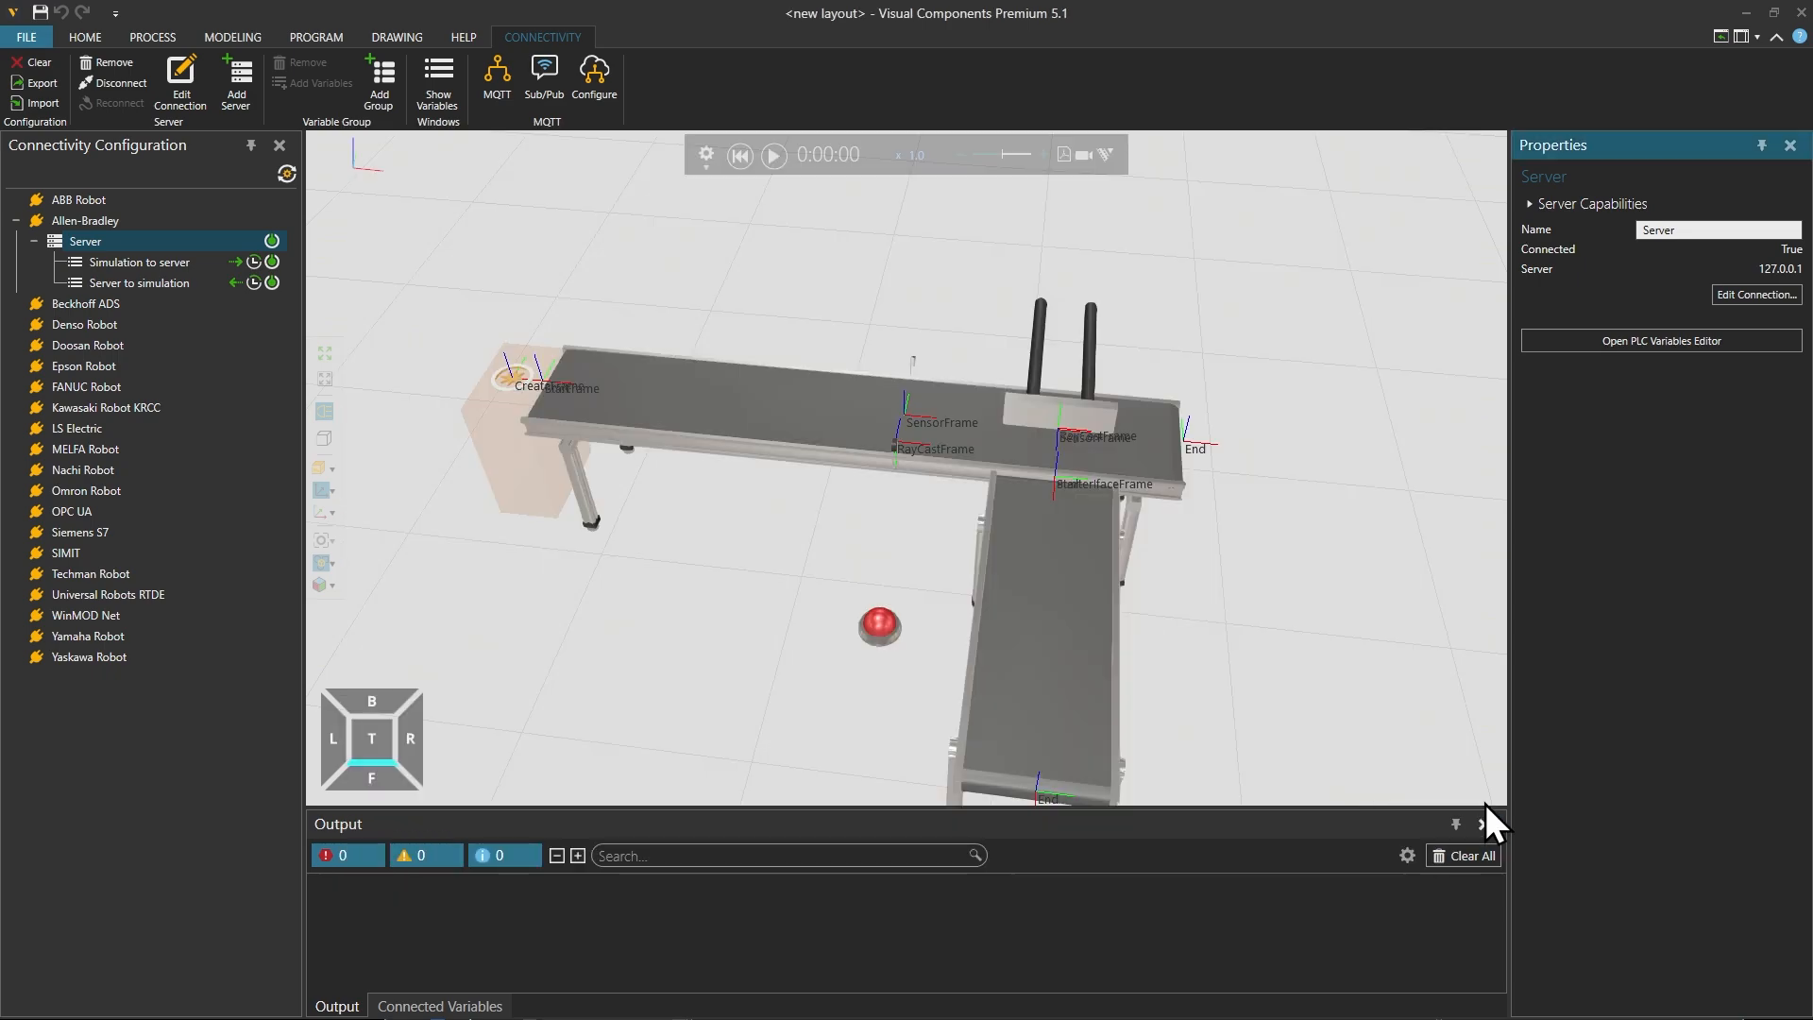
# Step: Start adding variables to the Simulation to server group and expand MainProgram in the server structure
pyautogui.scroll(-1, 597, 508)
pyautogui.moveTo(597, 508); pyautogui.dragTo(695, 311, button='right')
pyautogui.click(145, 263)
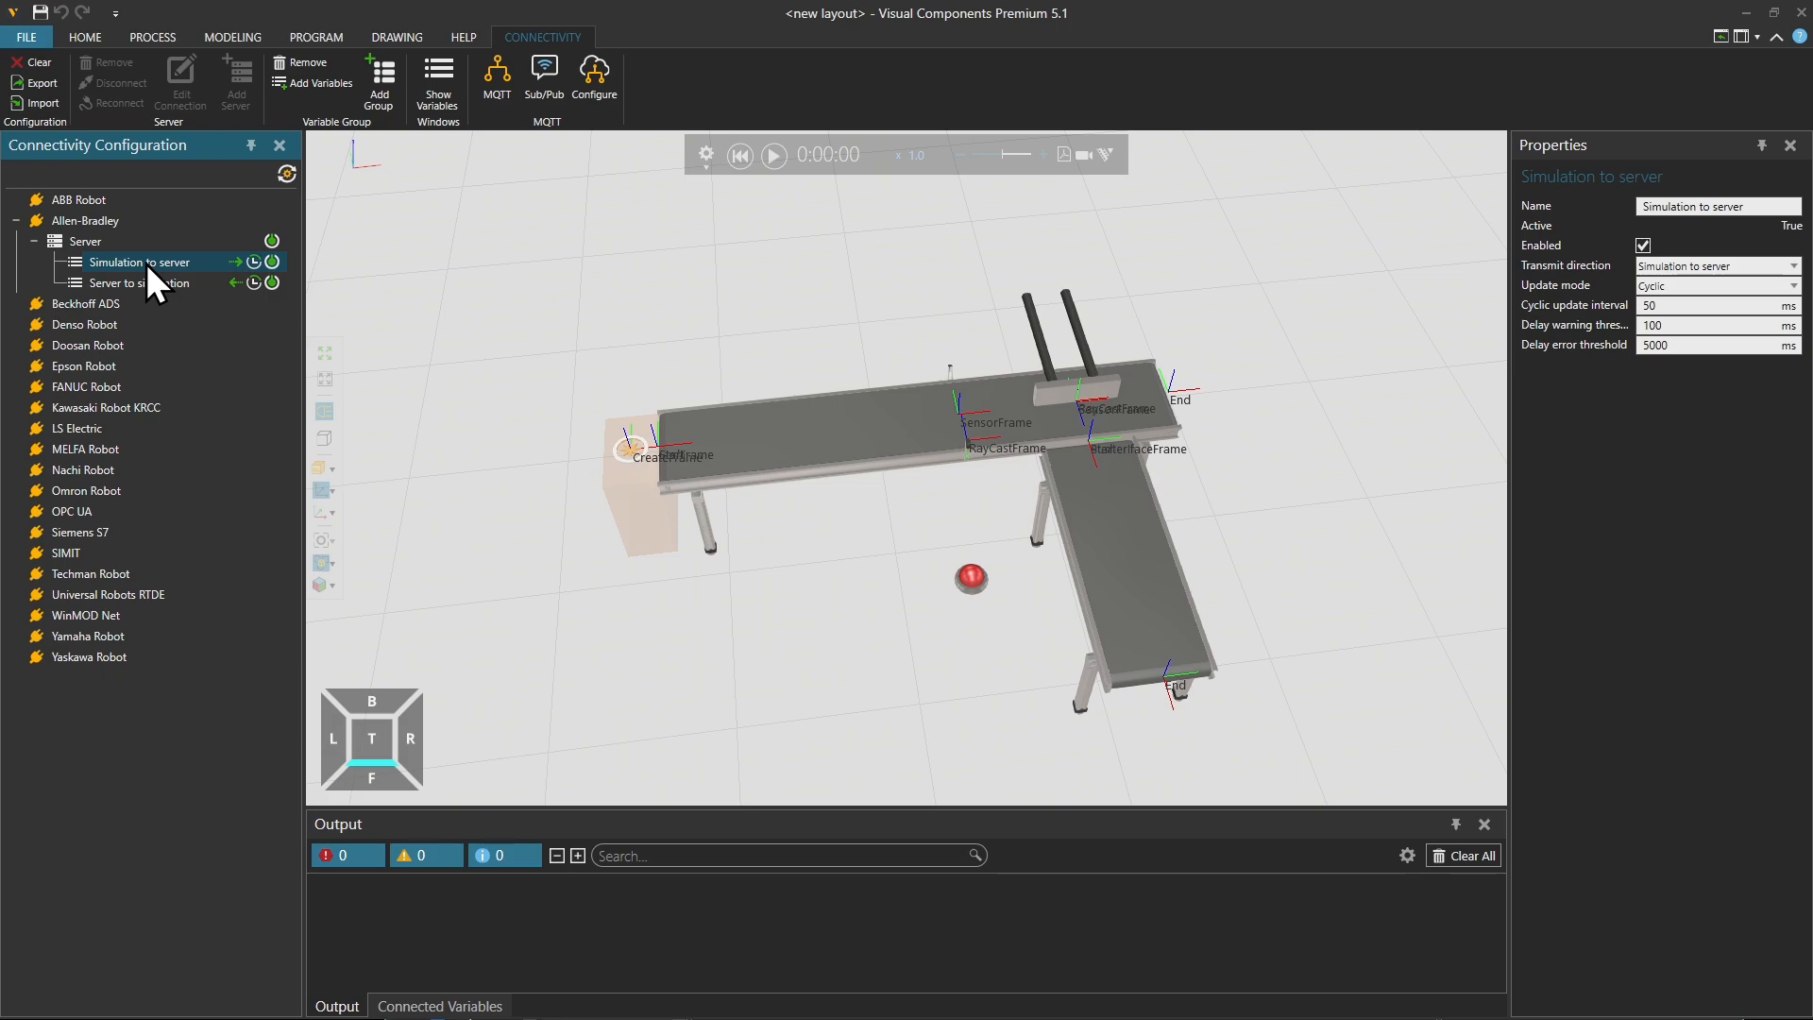
pyautogui.rightClick(145, 263)
pyautogui.click(190, 303)
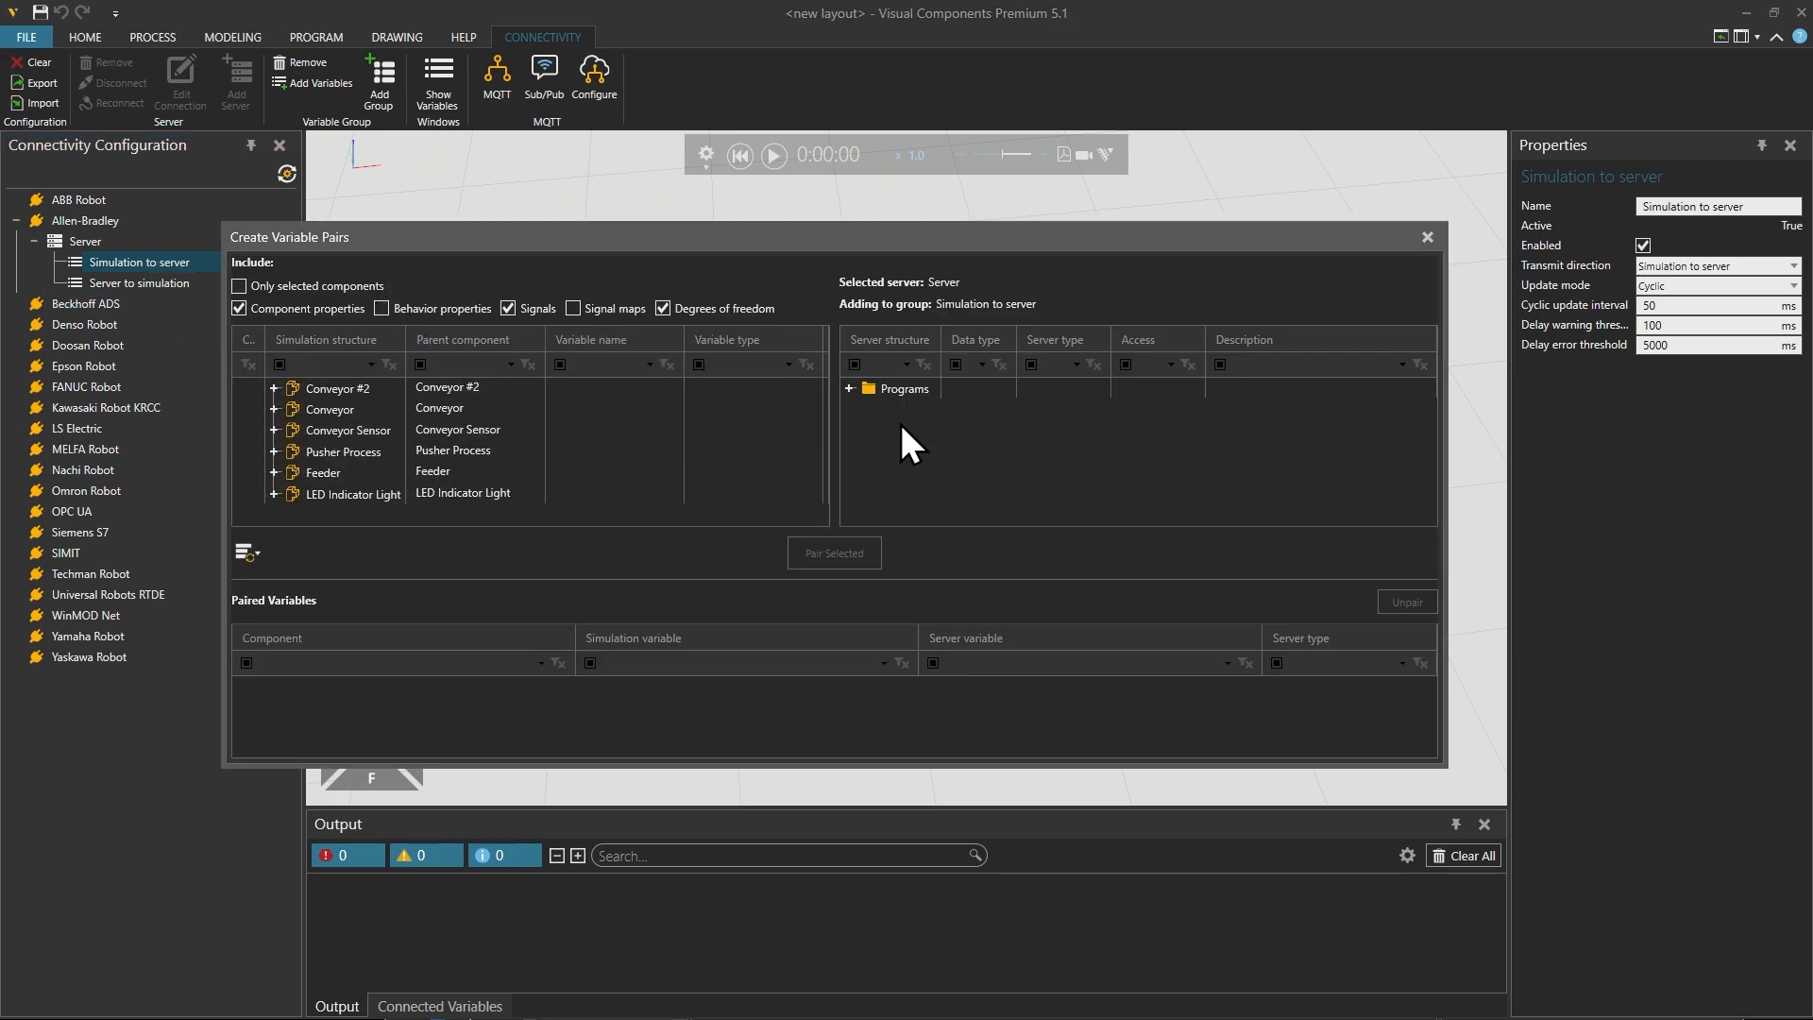
pyautogui.click(855, 394)
pyautogui.click(850, 389)
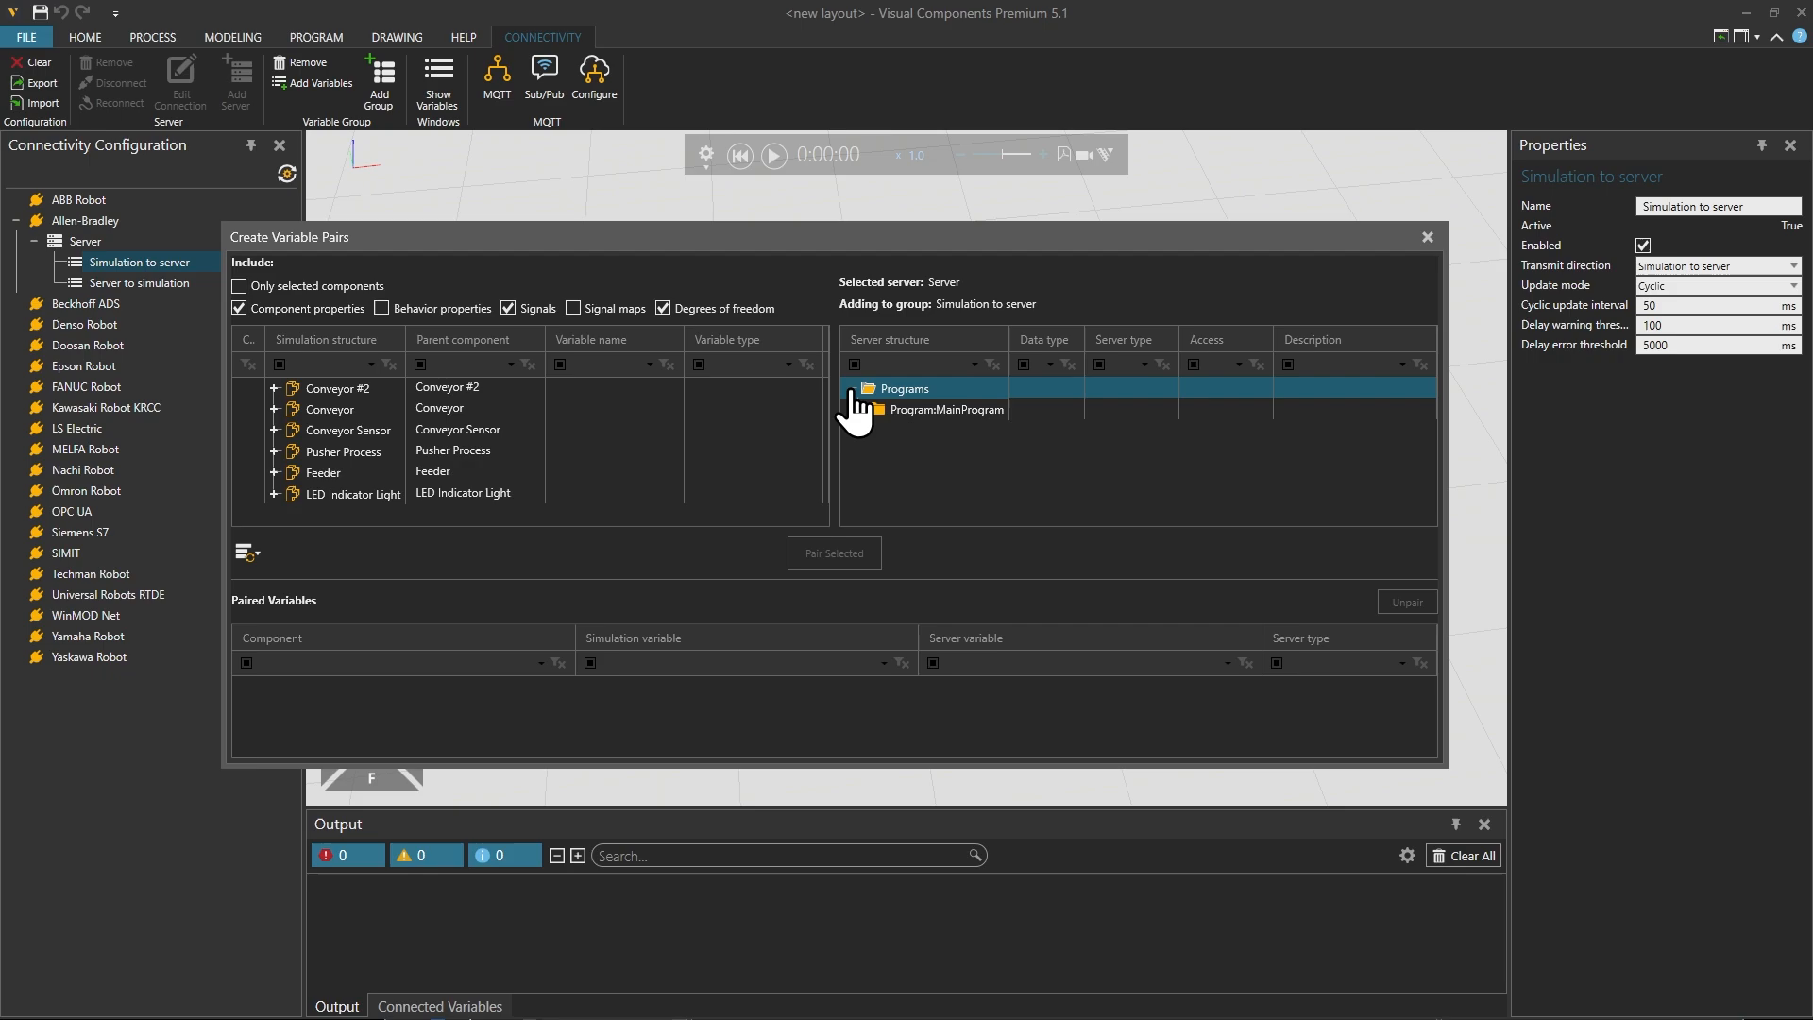
pyautogui.click(858, 410)
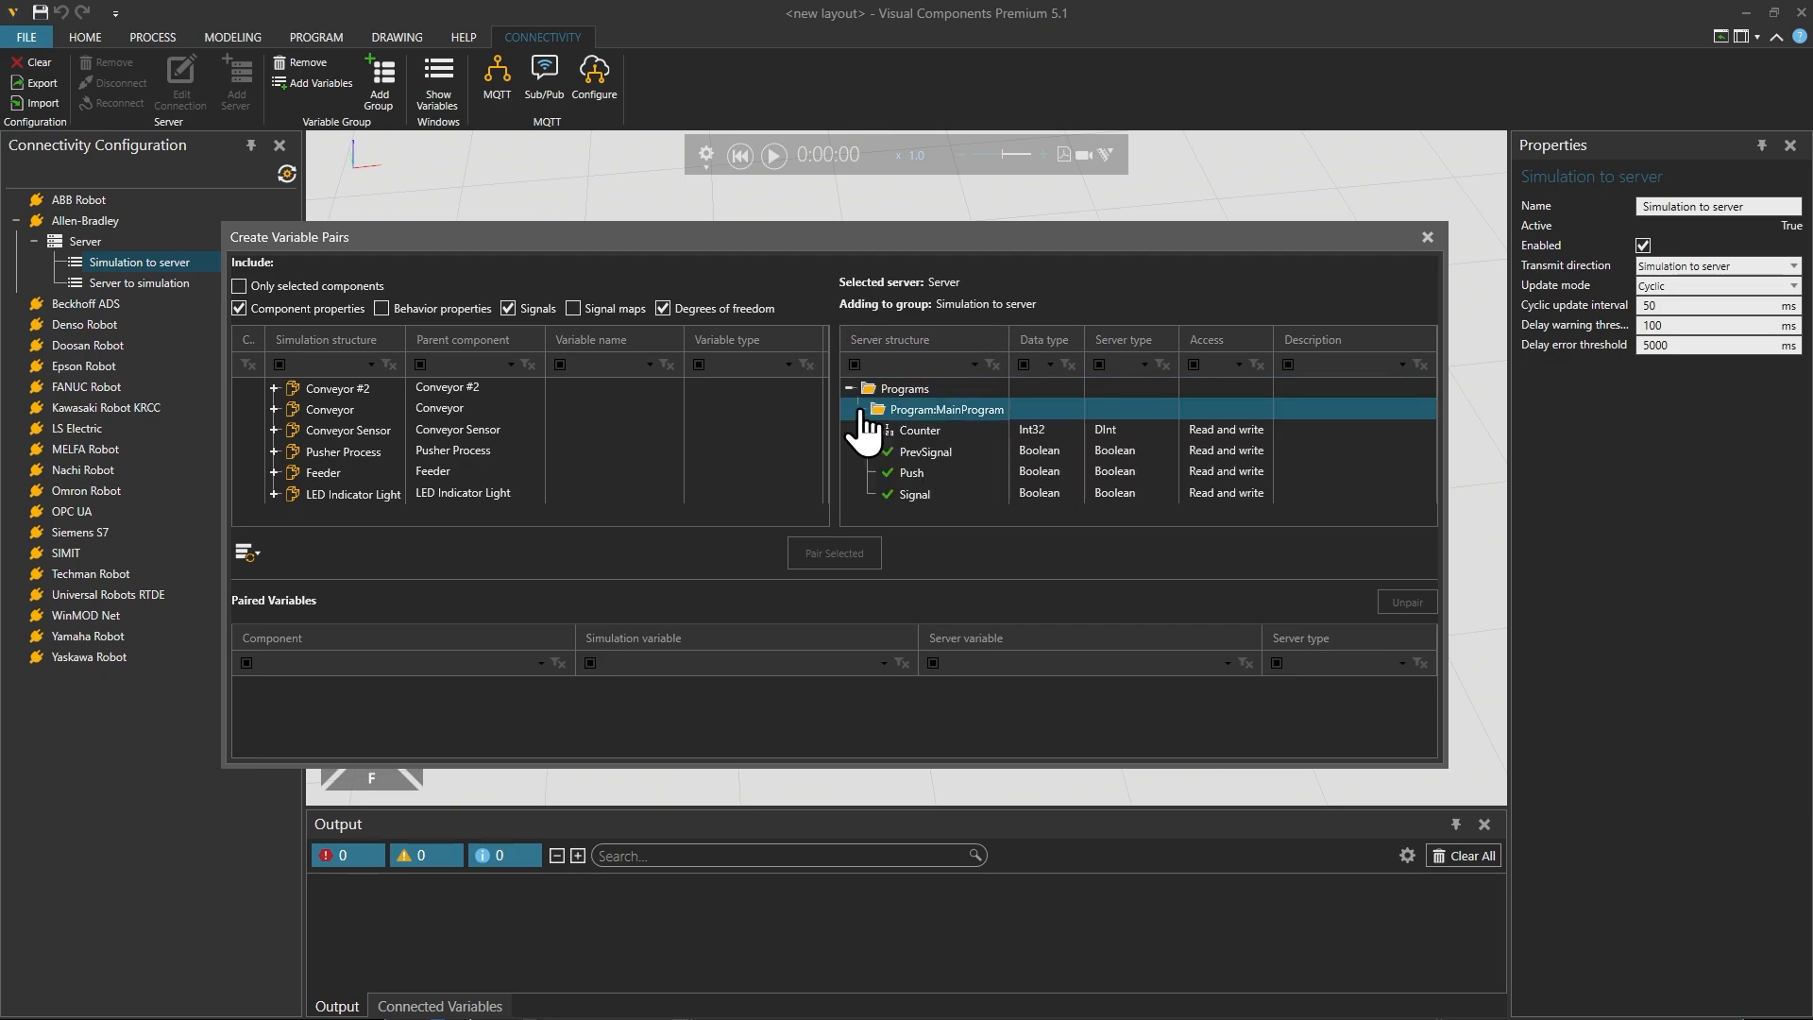
# Step: Pair the Conveyor Sensor's SensorBooleanSignal with MainProgram's Signal variable and close the variable pairing dialog
pyautogui.click(930, 452)
pyautogui.click(992, 470)
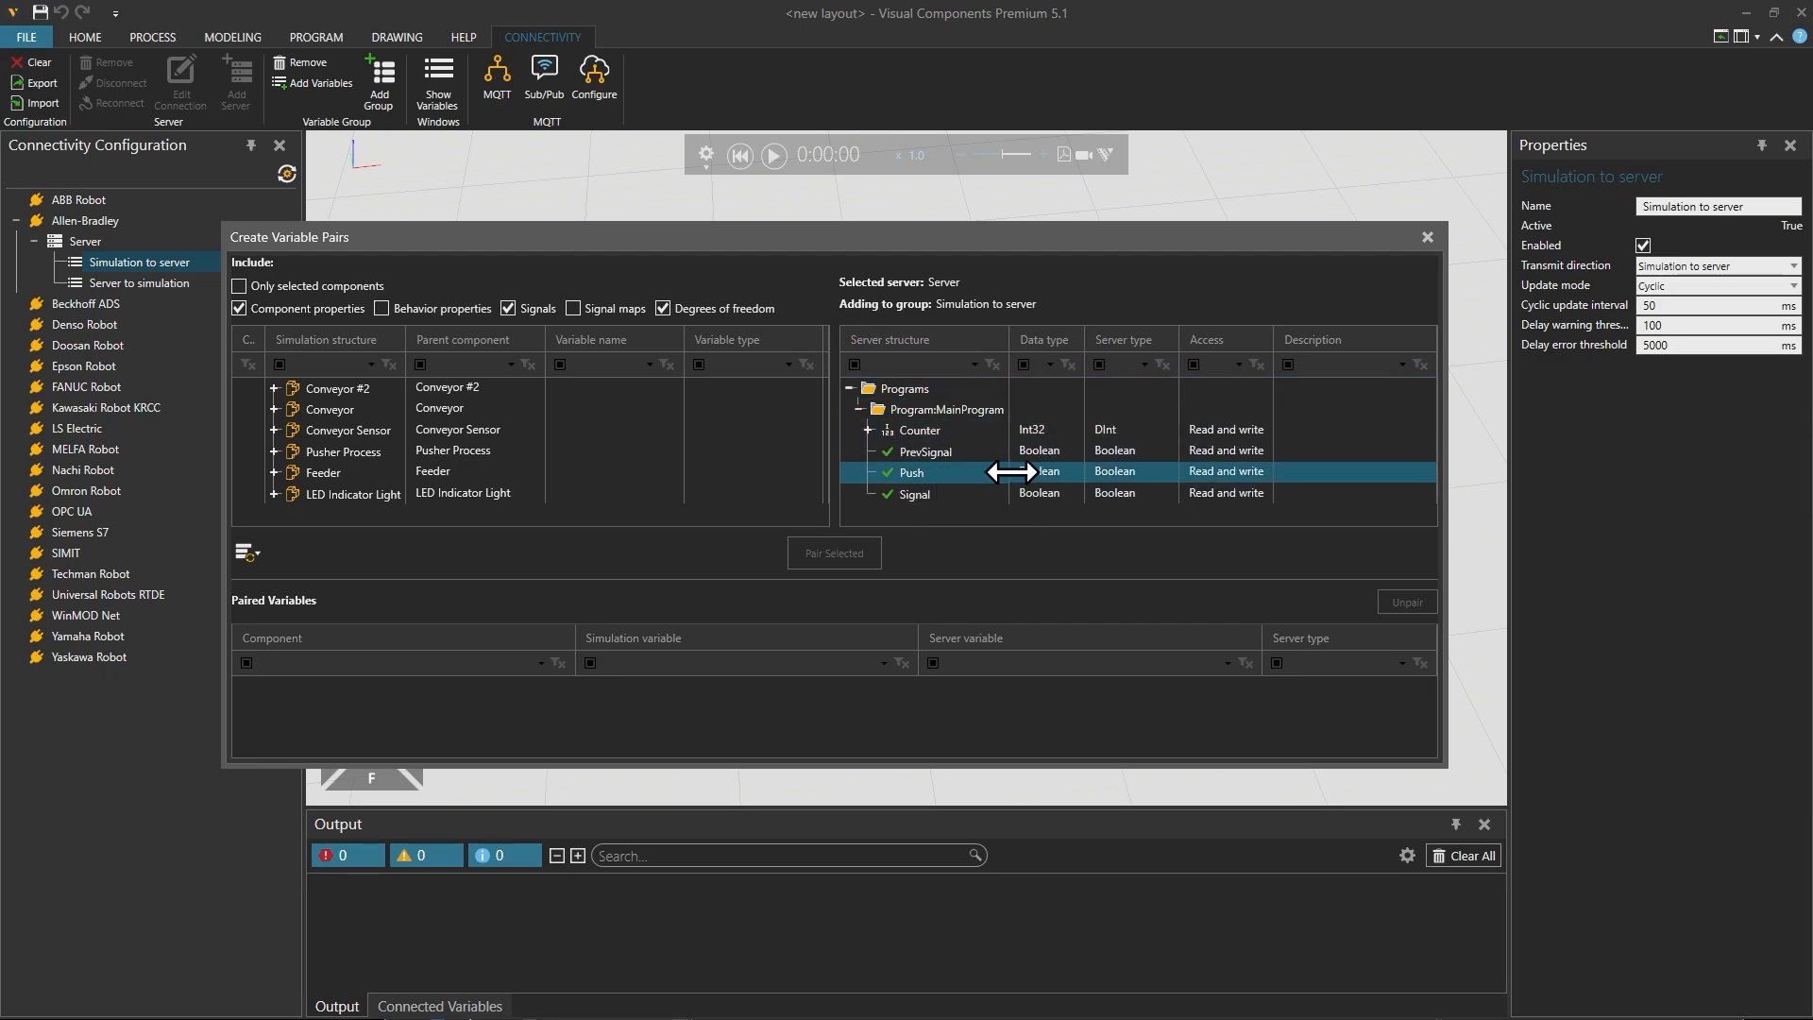
pyautogui.click(931, 453)
pyautogui.click(334, 453)
pyautogui.click(277, 430)
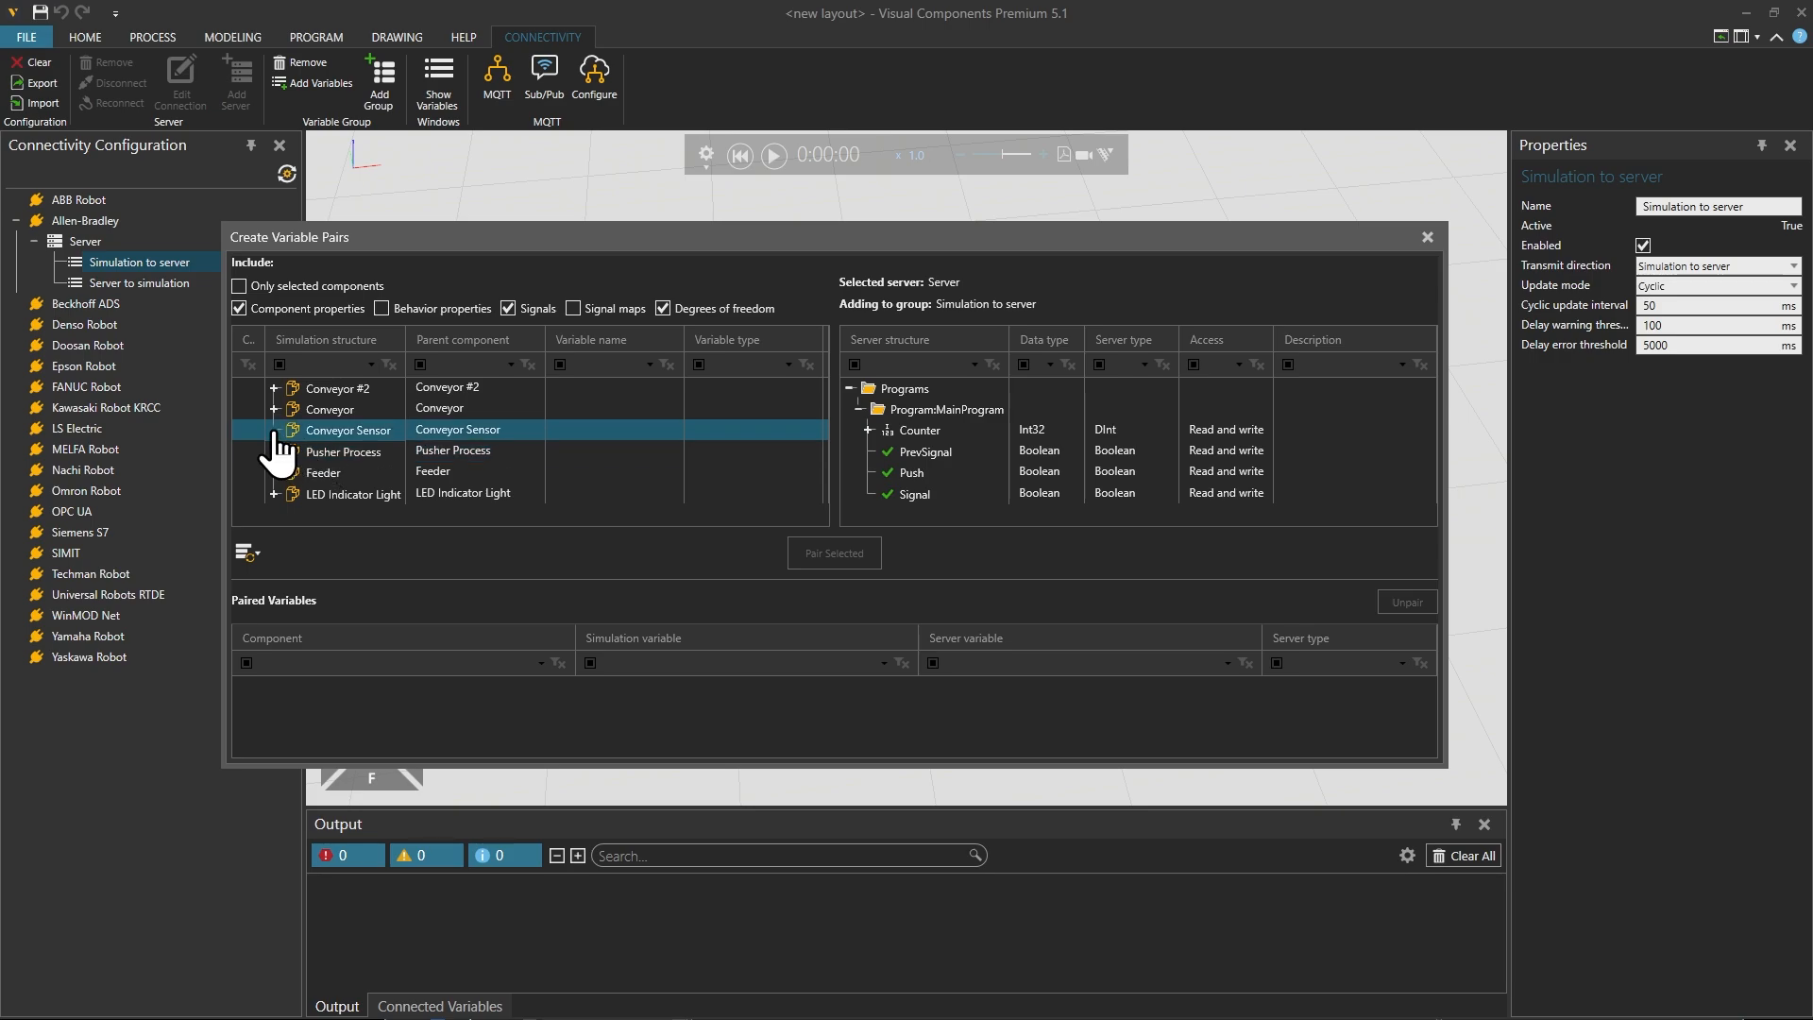
pyautogui.click(274, 430)
pyautogui.scroll(-1, 478, 486)
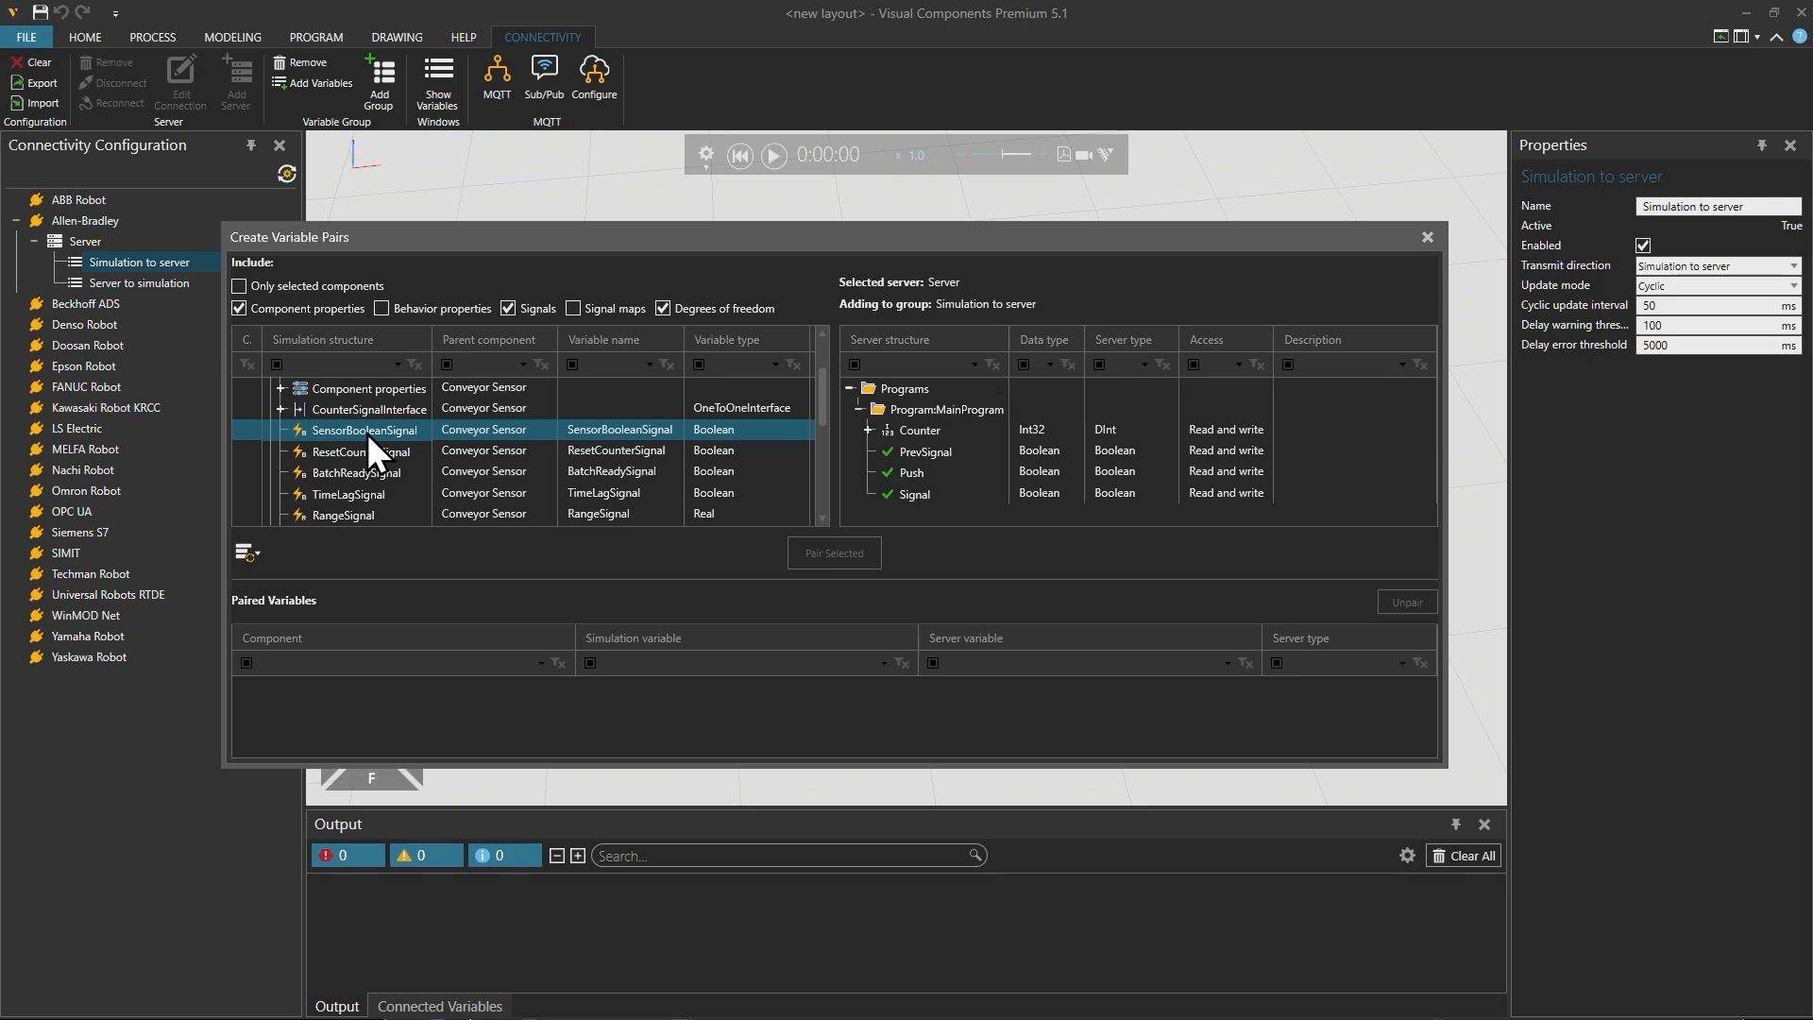
pyautogui.click(989, 493)
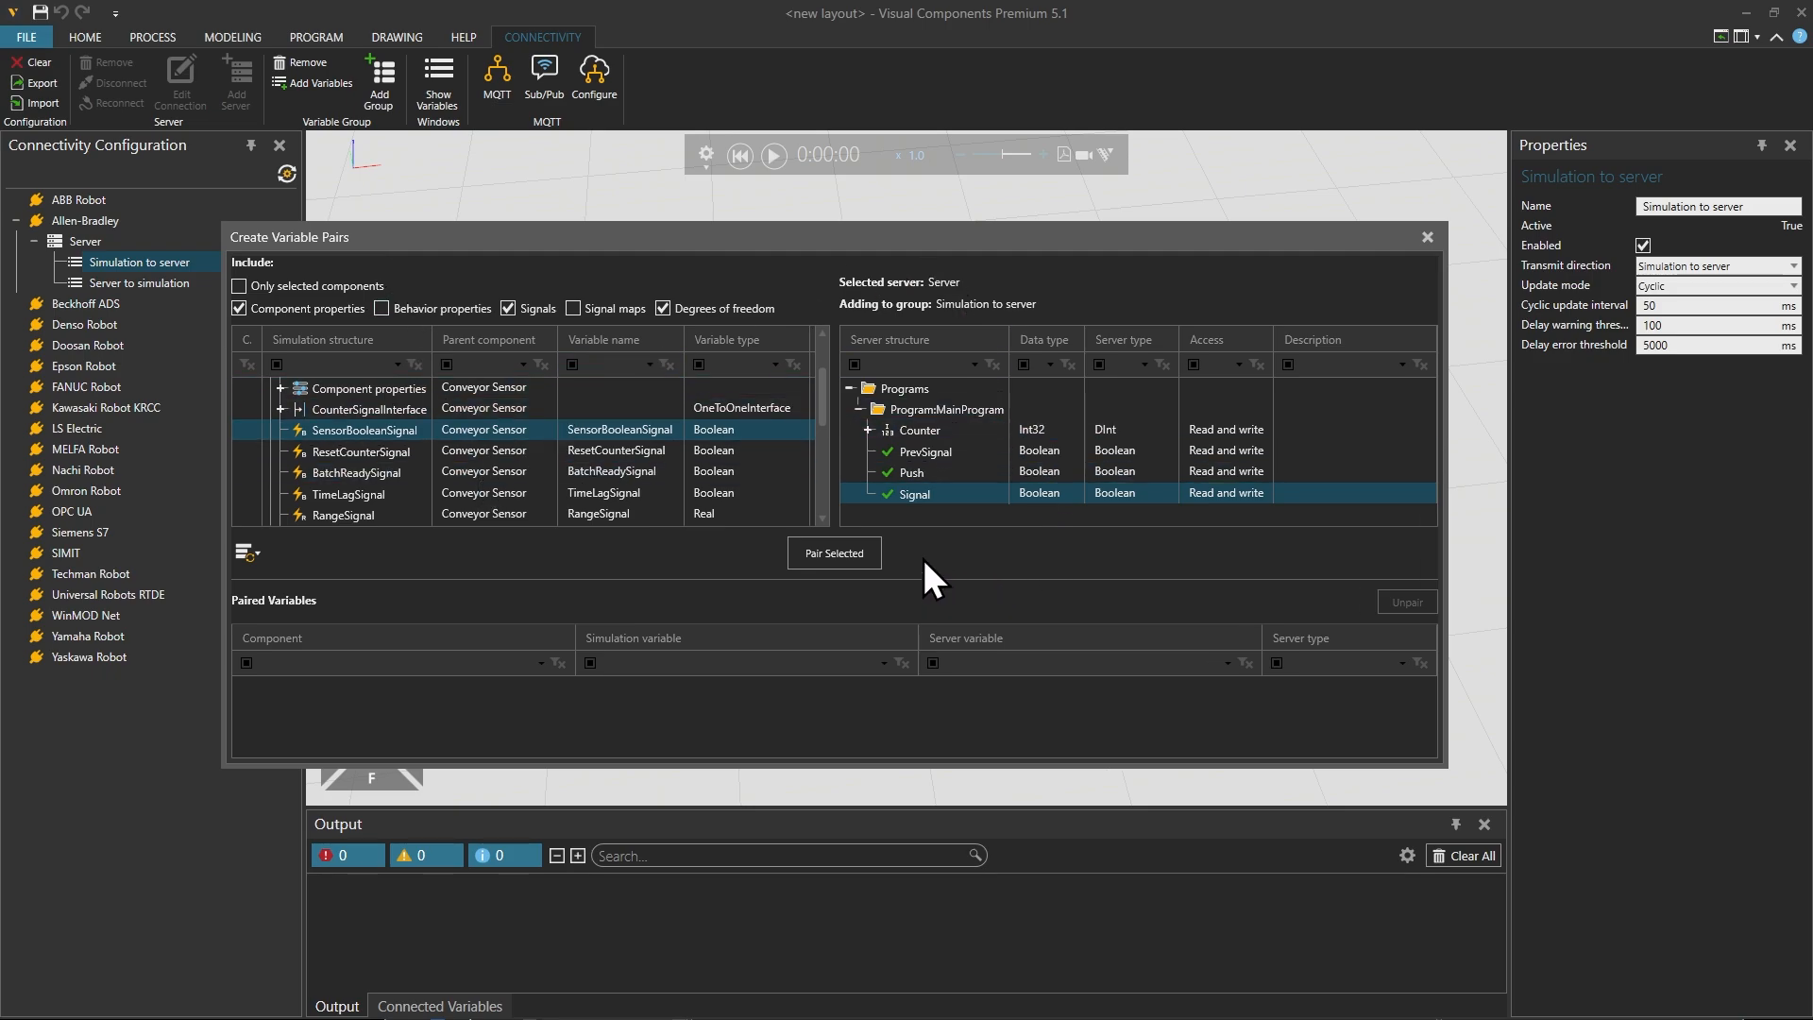
pyautogui.click(863, 558)
pyautogui.click(1427, 237)
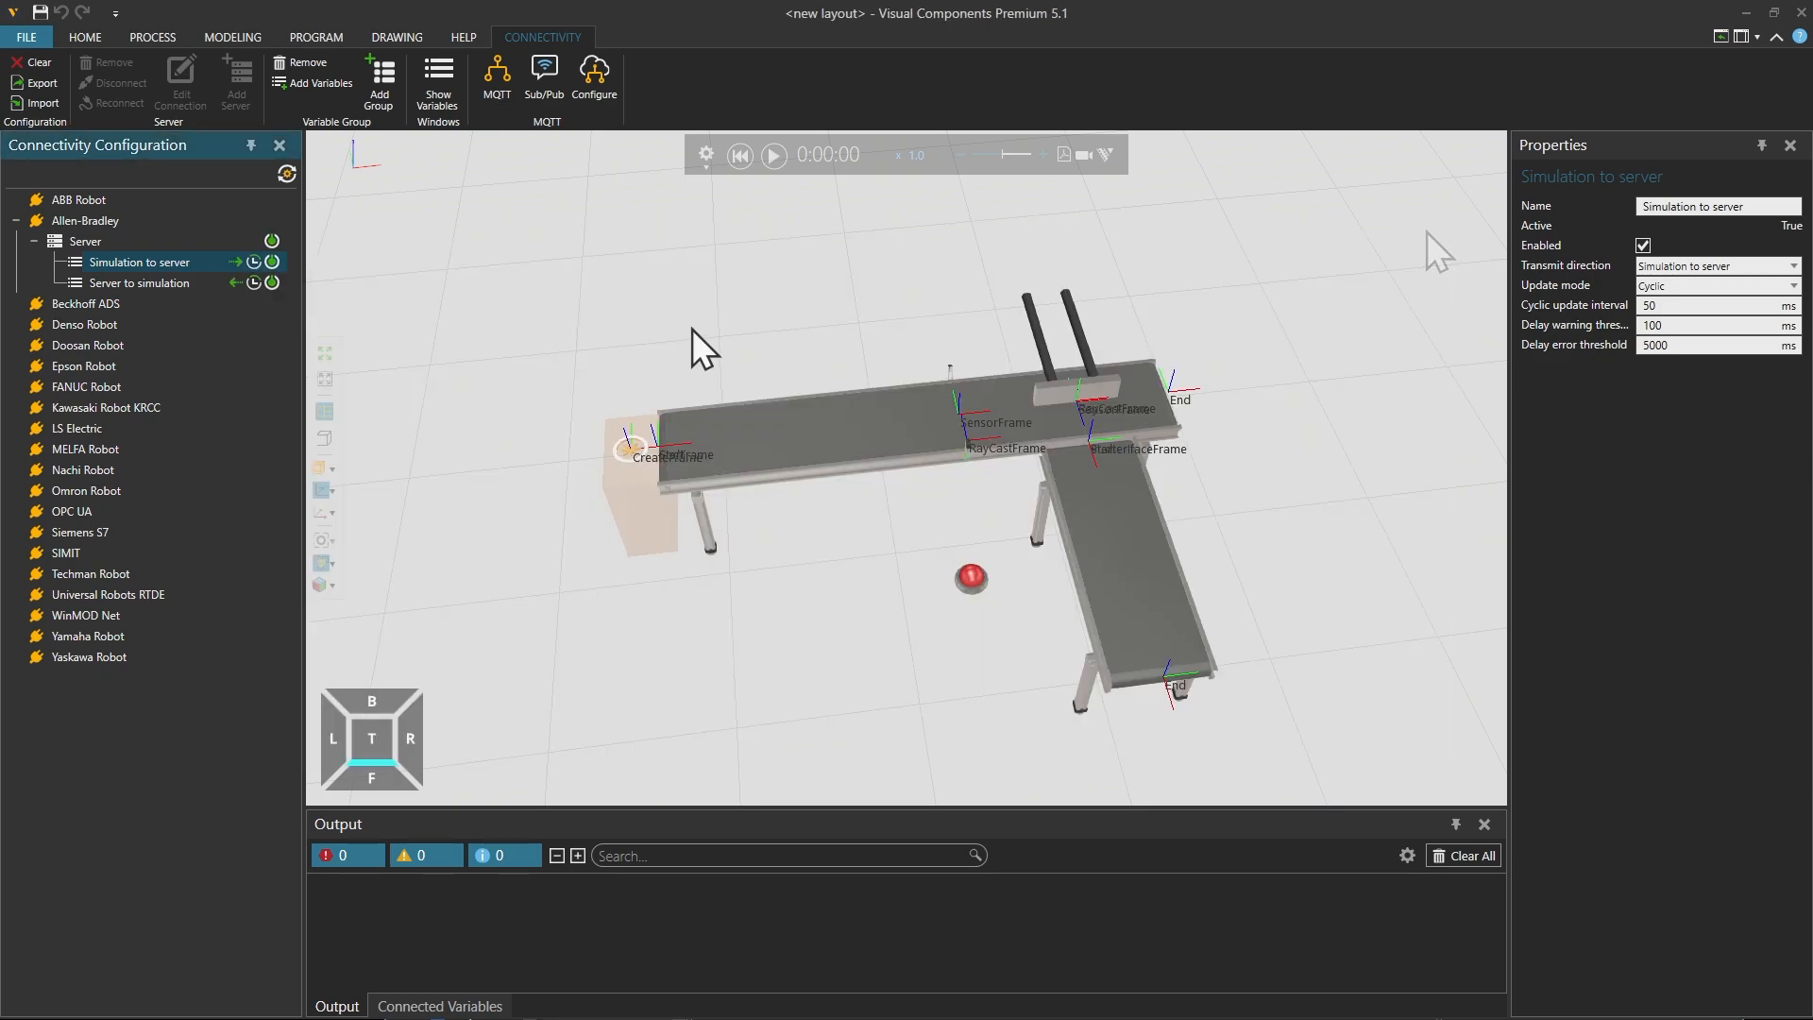
# Step: Start adding variables to the Server to simulation group and select MainProgram's Push variable on the server side
pyautogui.click(139, 283)
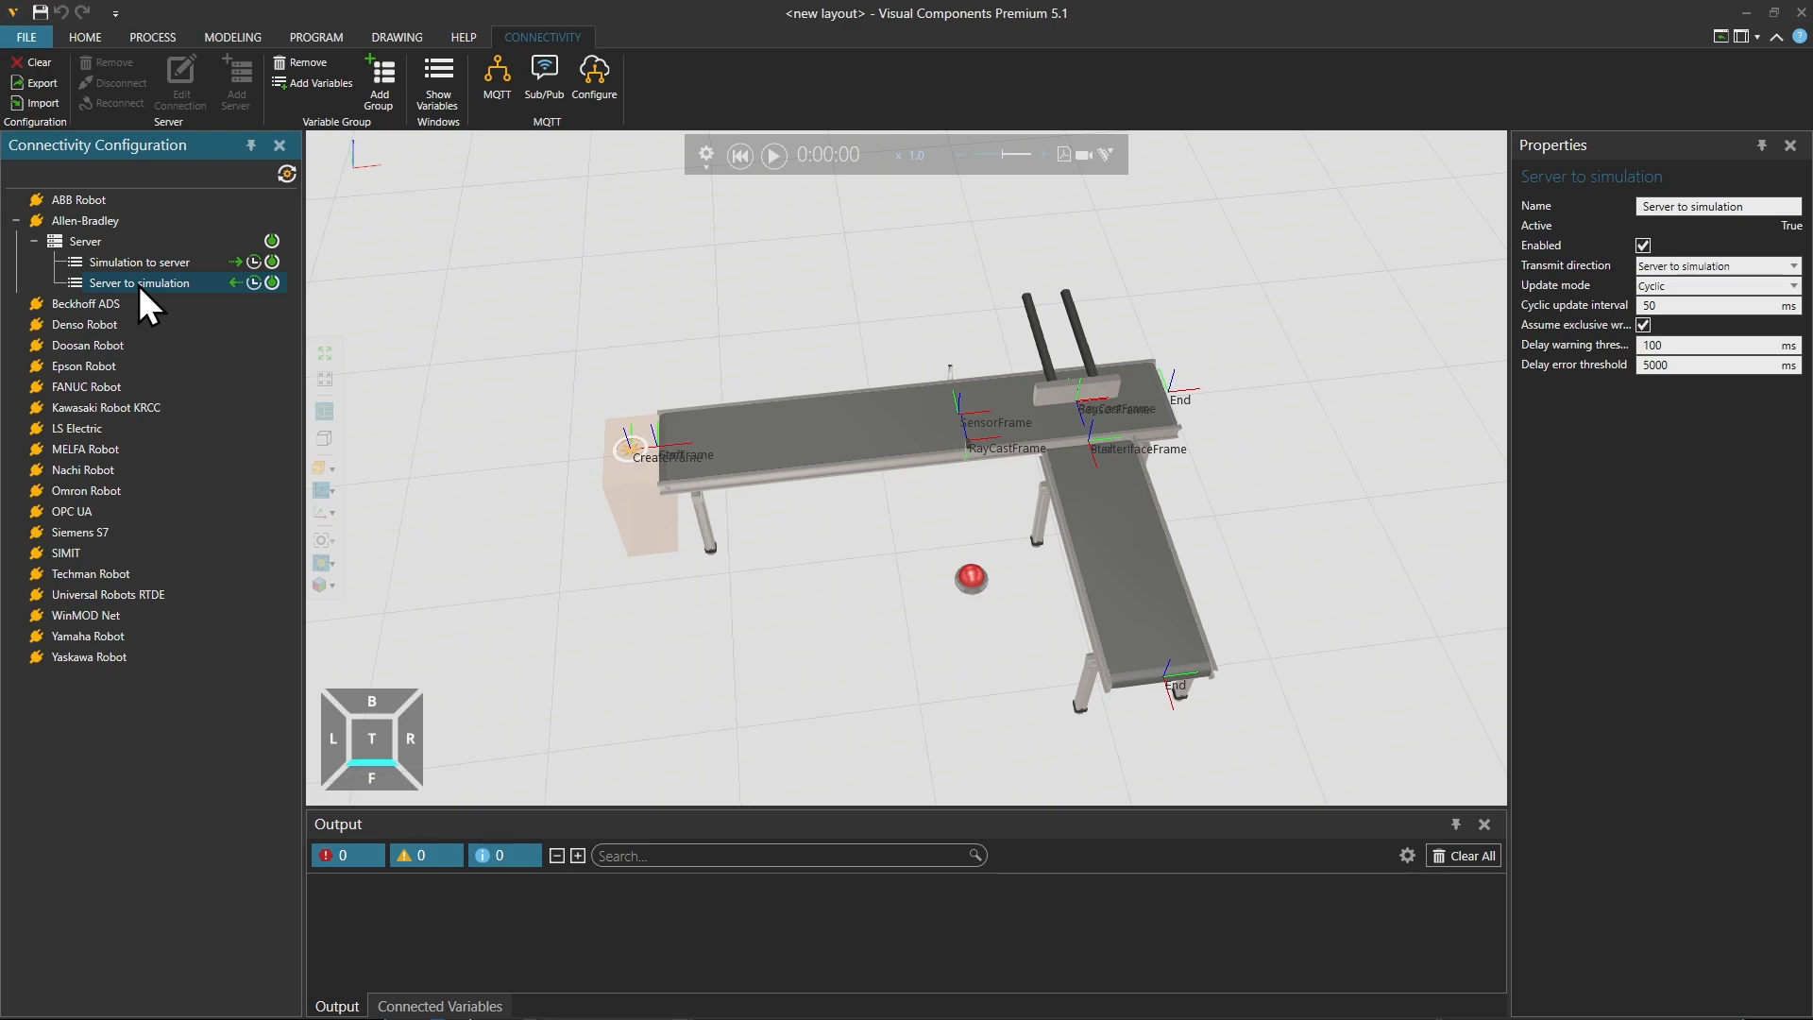
pyautogui.rightClick(139, 285)
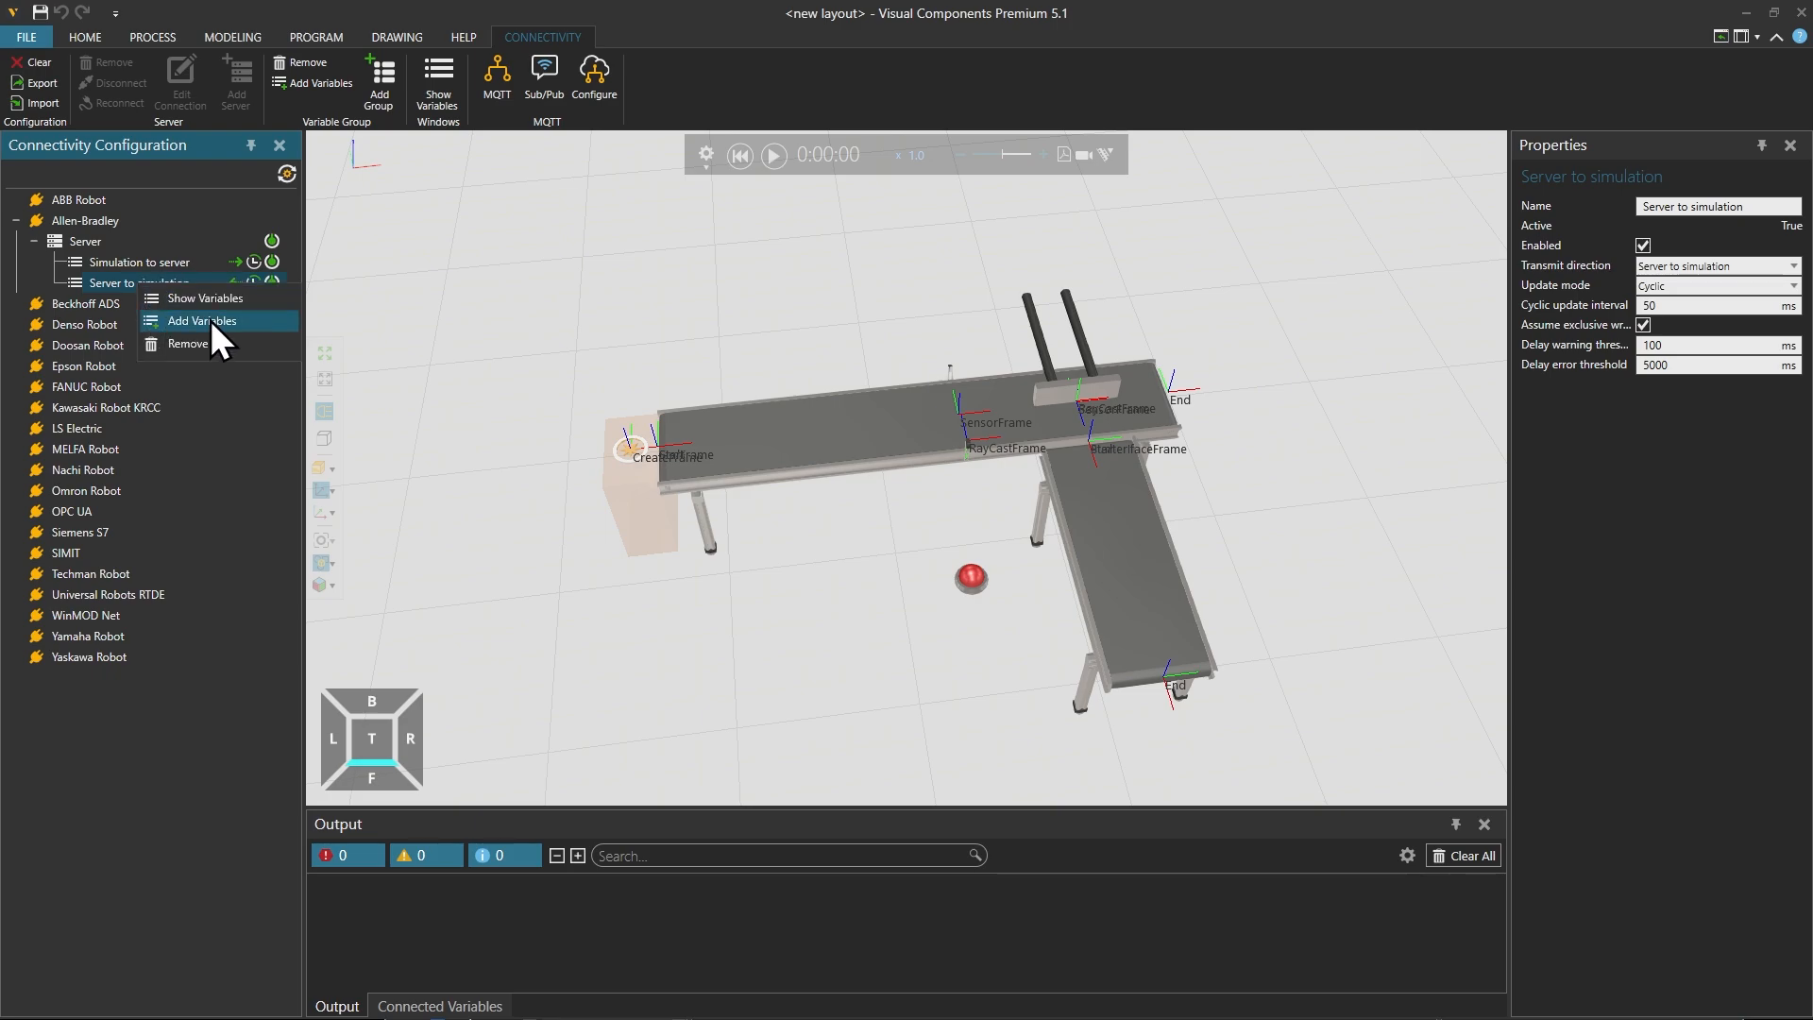
pyautogui.click(212, 320)
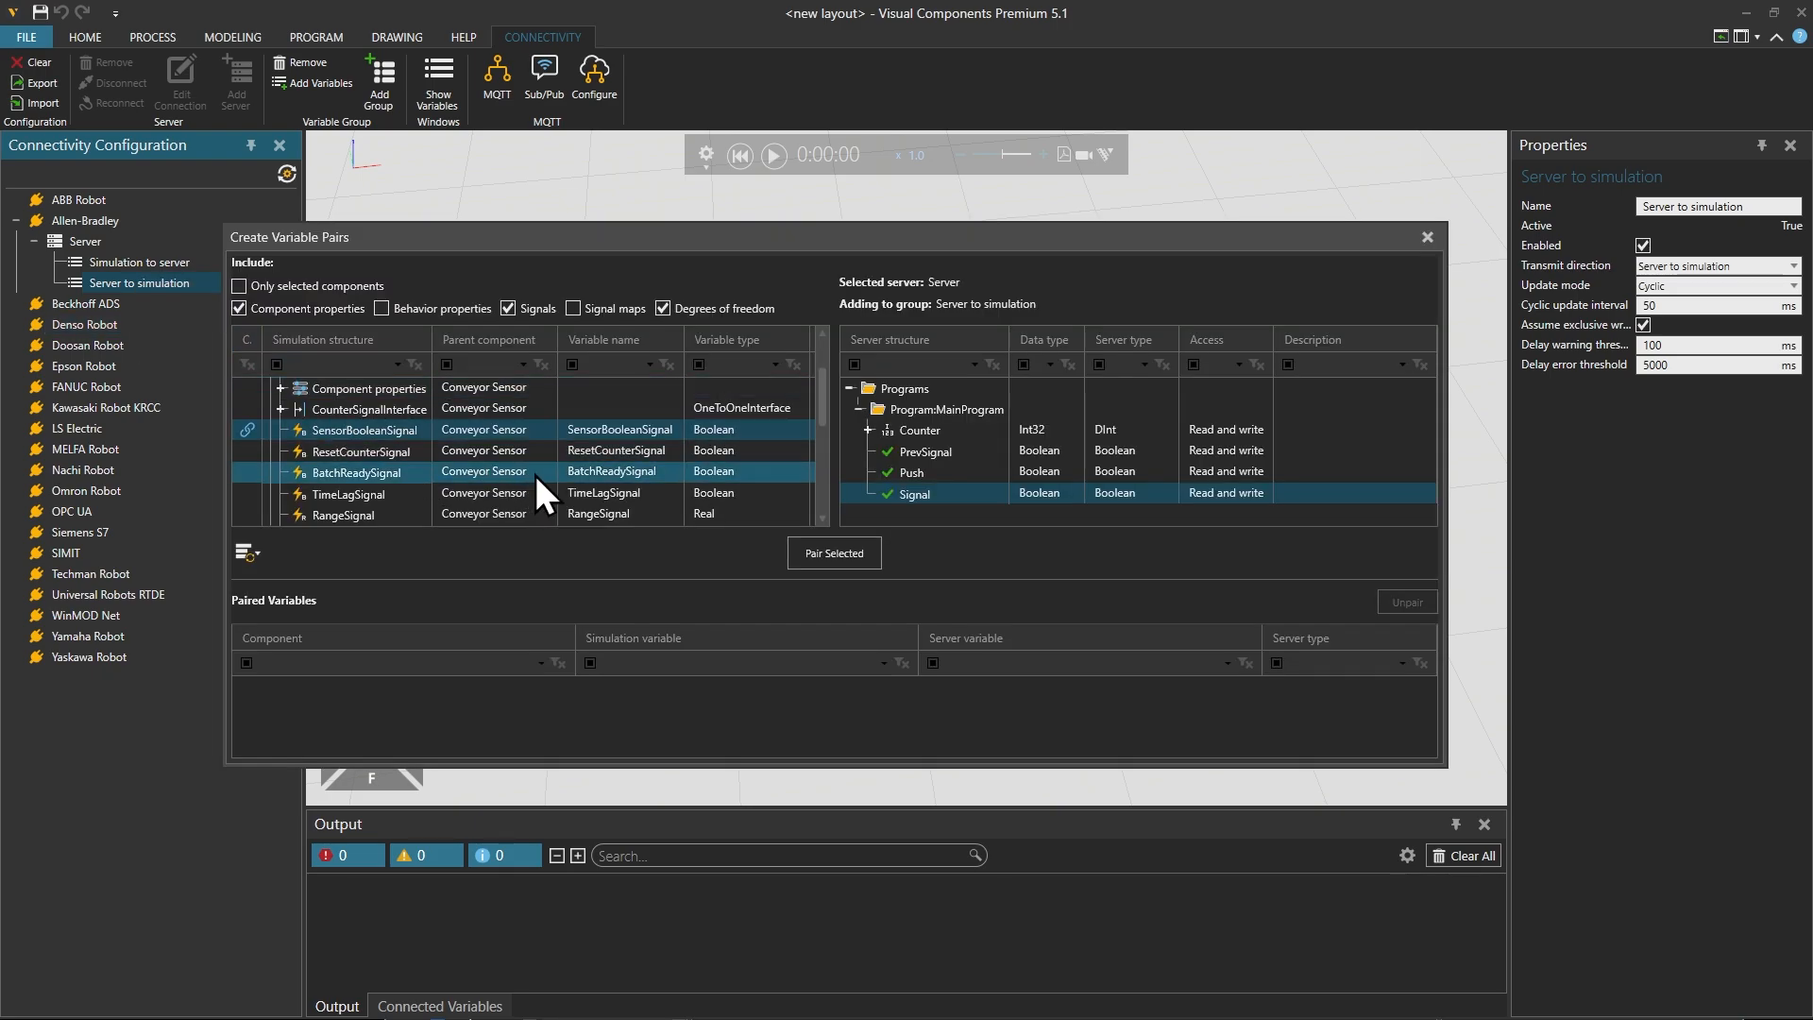
pyautogui.click(922, 478)
# Step: Collapse the Conveyor Sensor and expand the Pusher Process's component properties in the simulation structure
pyautogui.click(580, 455)
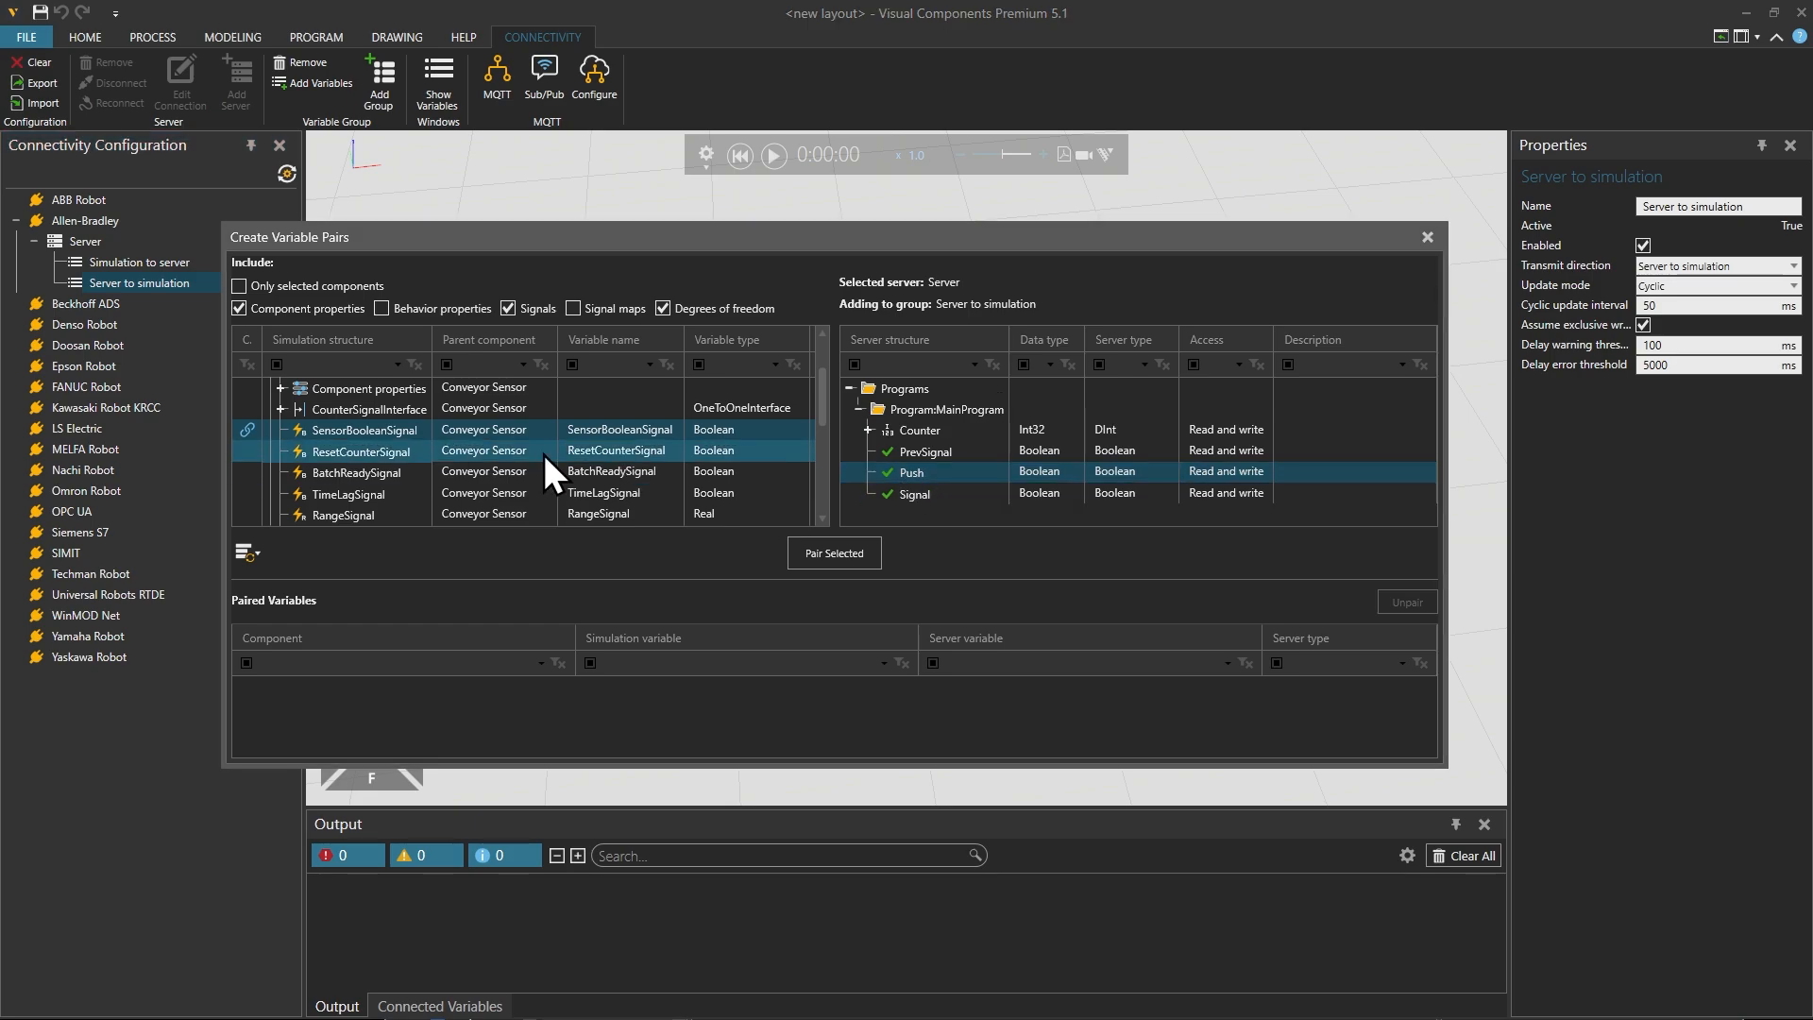
pyautogui.scroll(1, 359, 457)
pyautogui.click(283, 435)
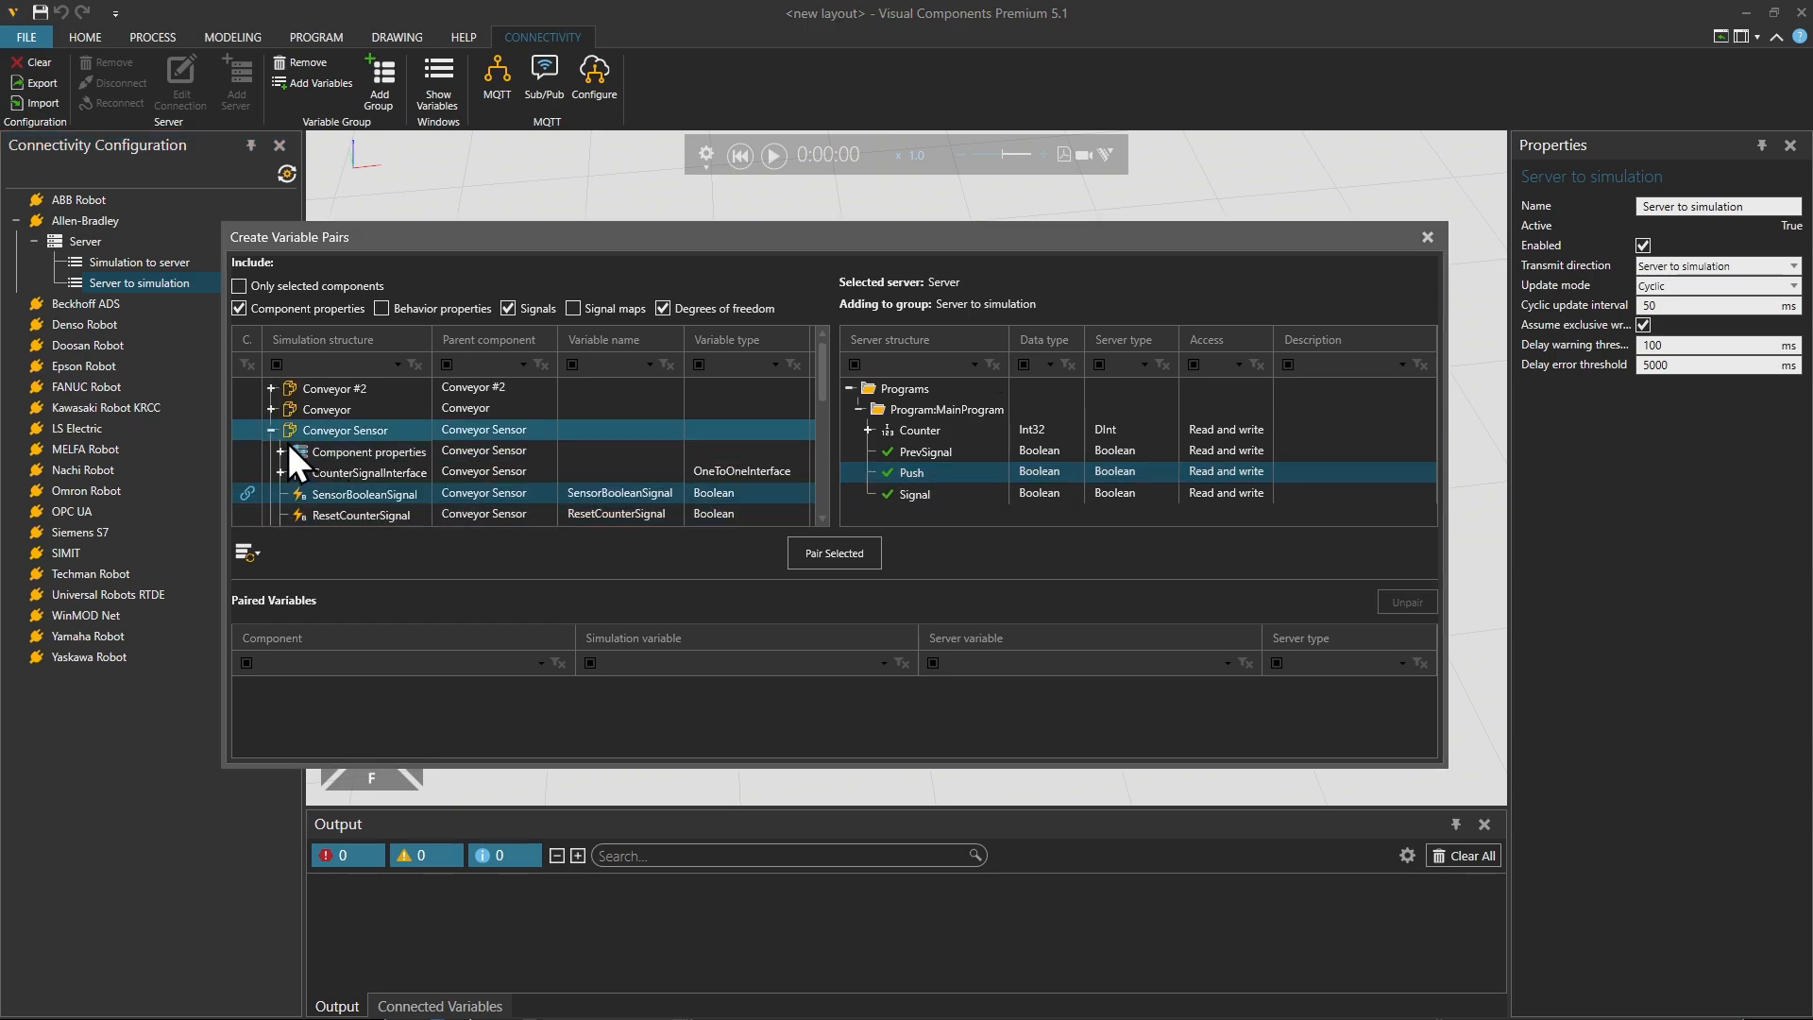
pyautogui.click(271, 432)
pyautogui.click(426, 470)
pyautogui.click(275, 452)
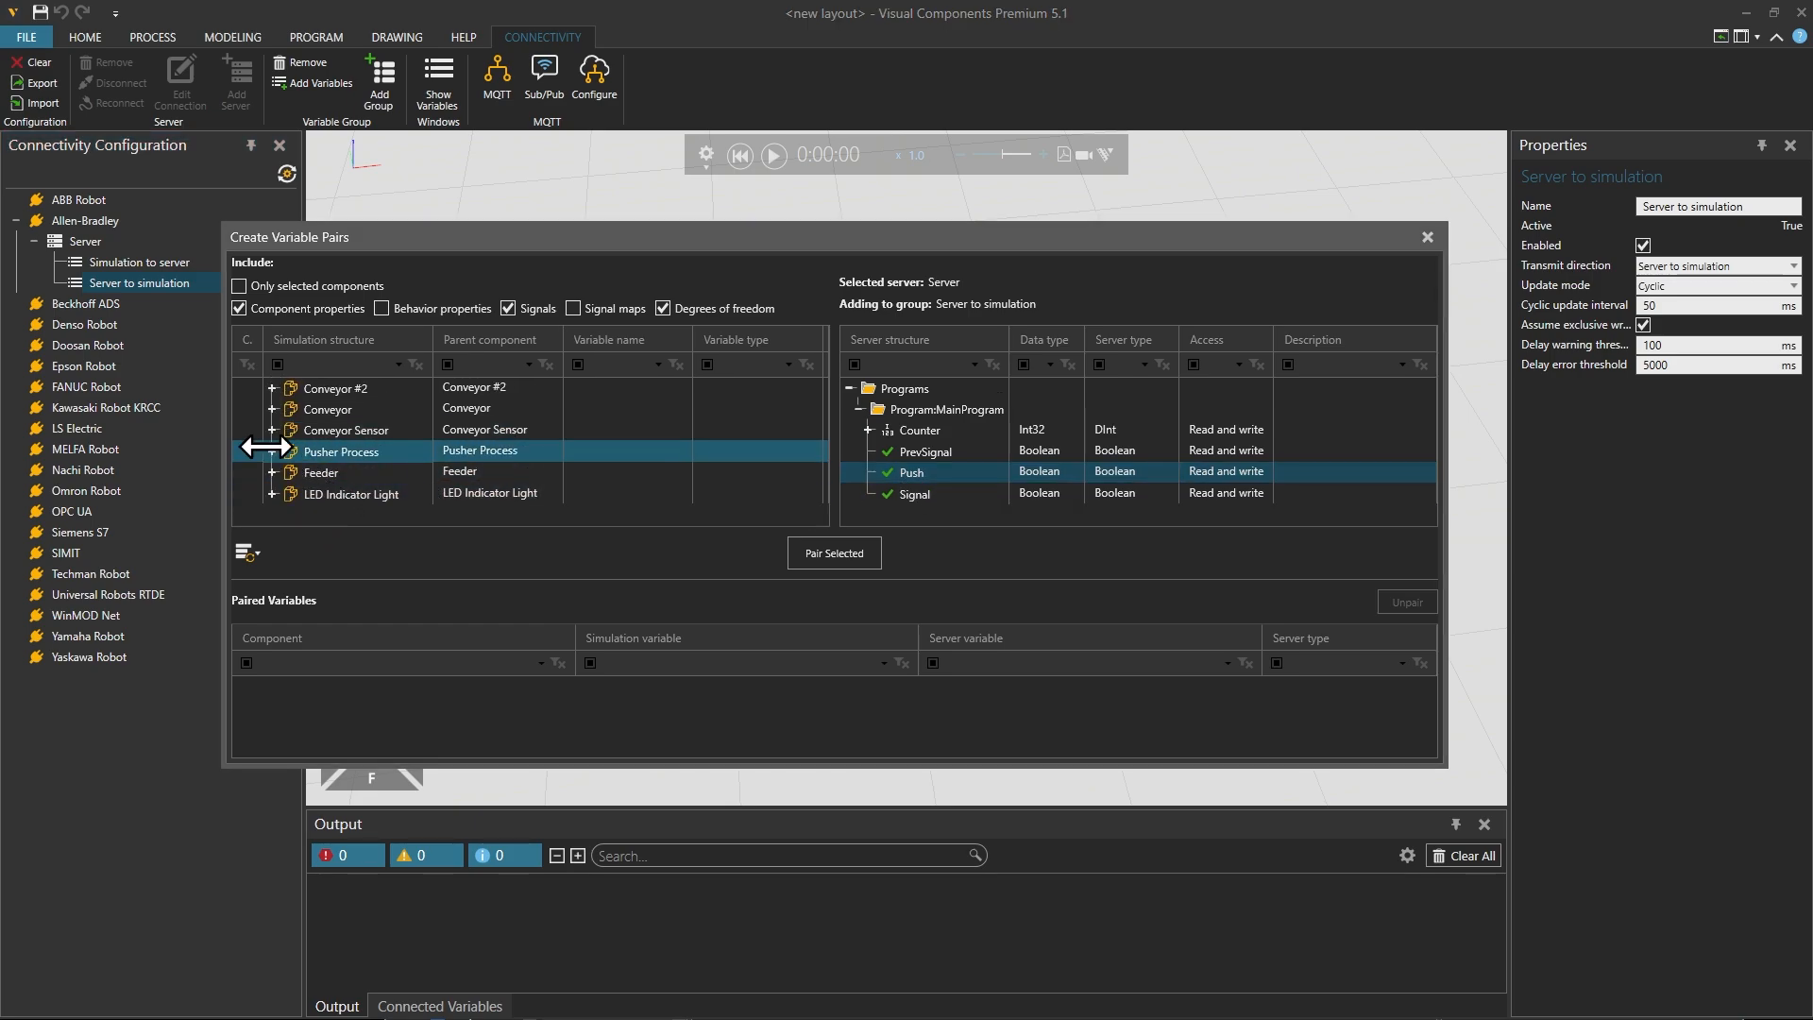
pyautogui.click(272, 452)
pyautogui.click(326, 455)
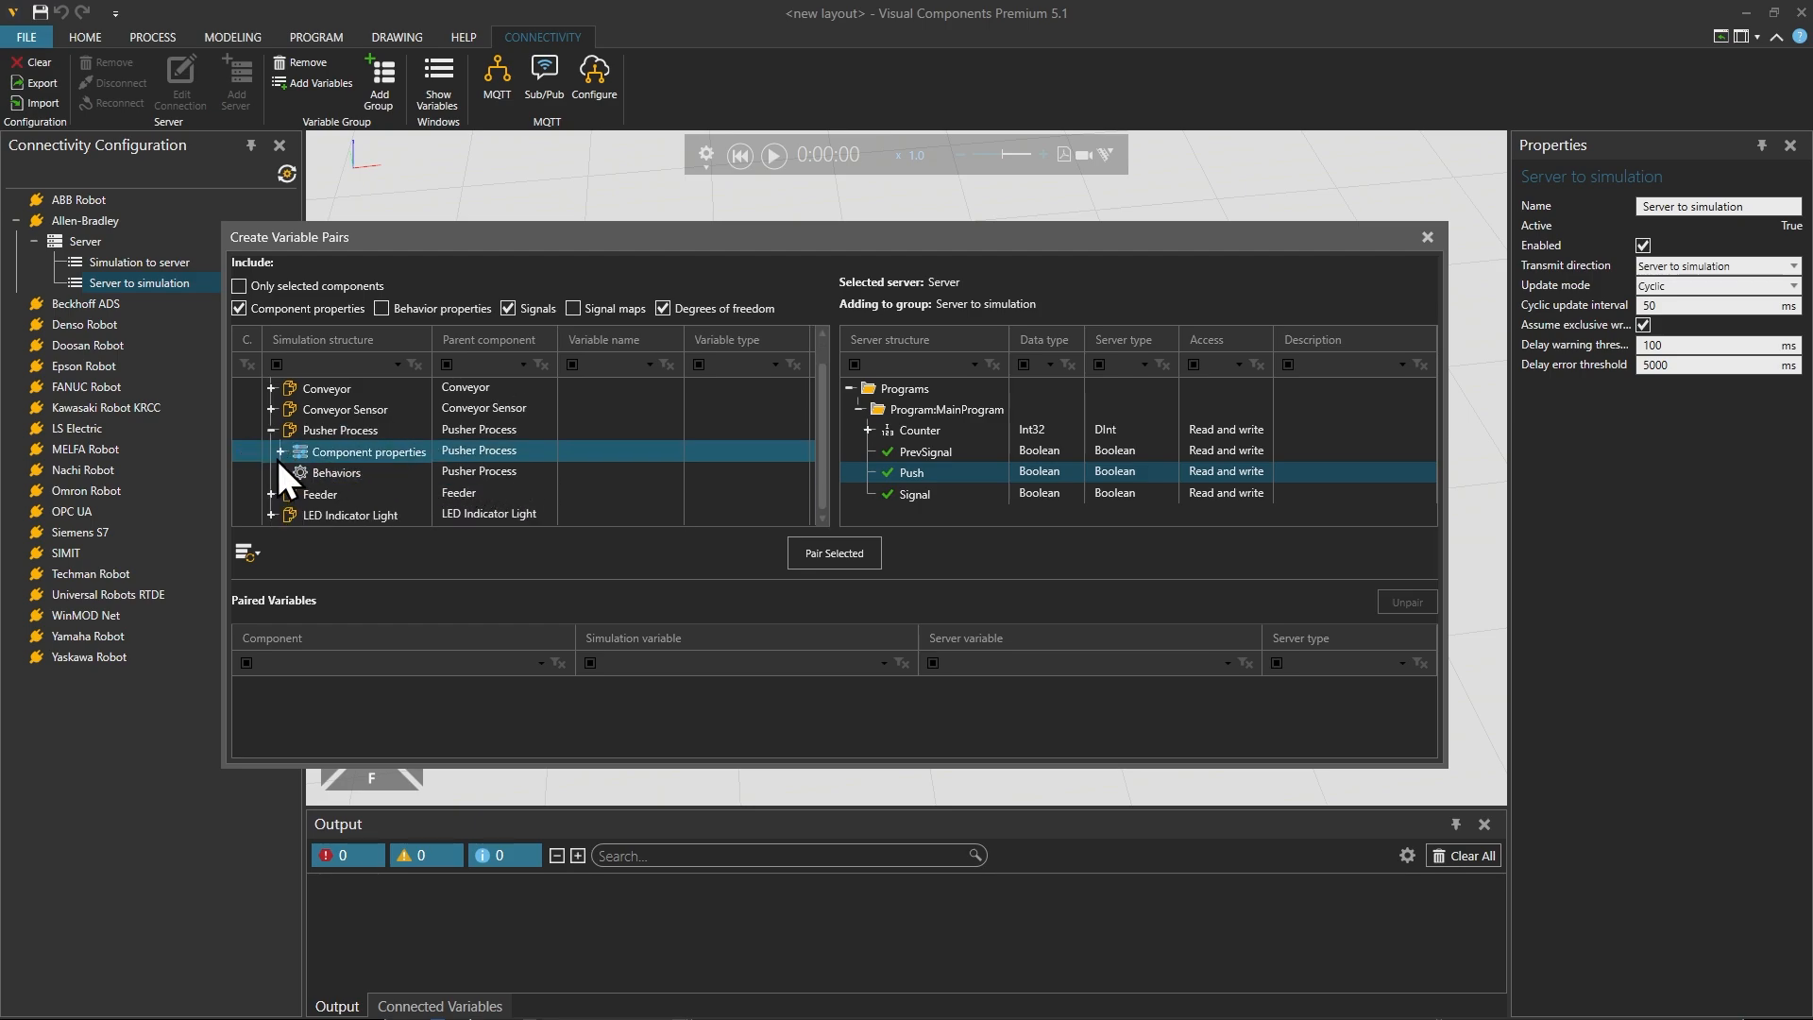
pyautogui.click(281, 455)
# Step: Pair the Pusher Process's PushPartsWithNoProdID property with MainProgram's Push variable and close the variable pairing dialog
pyautogui.scroll(-1, 449, 466)
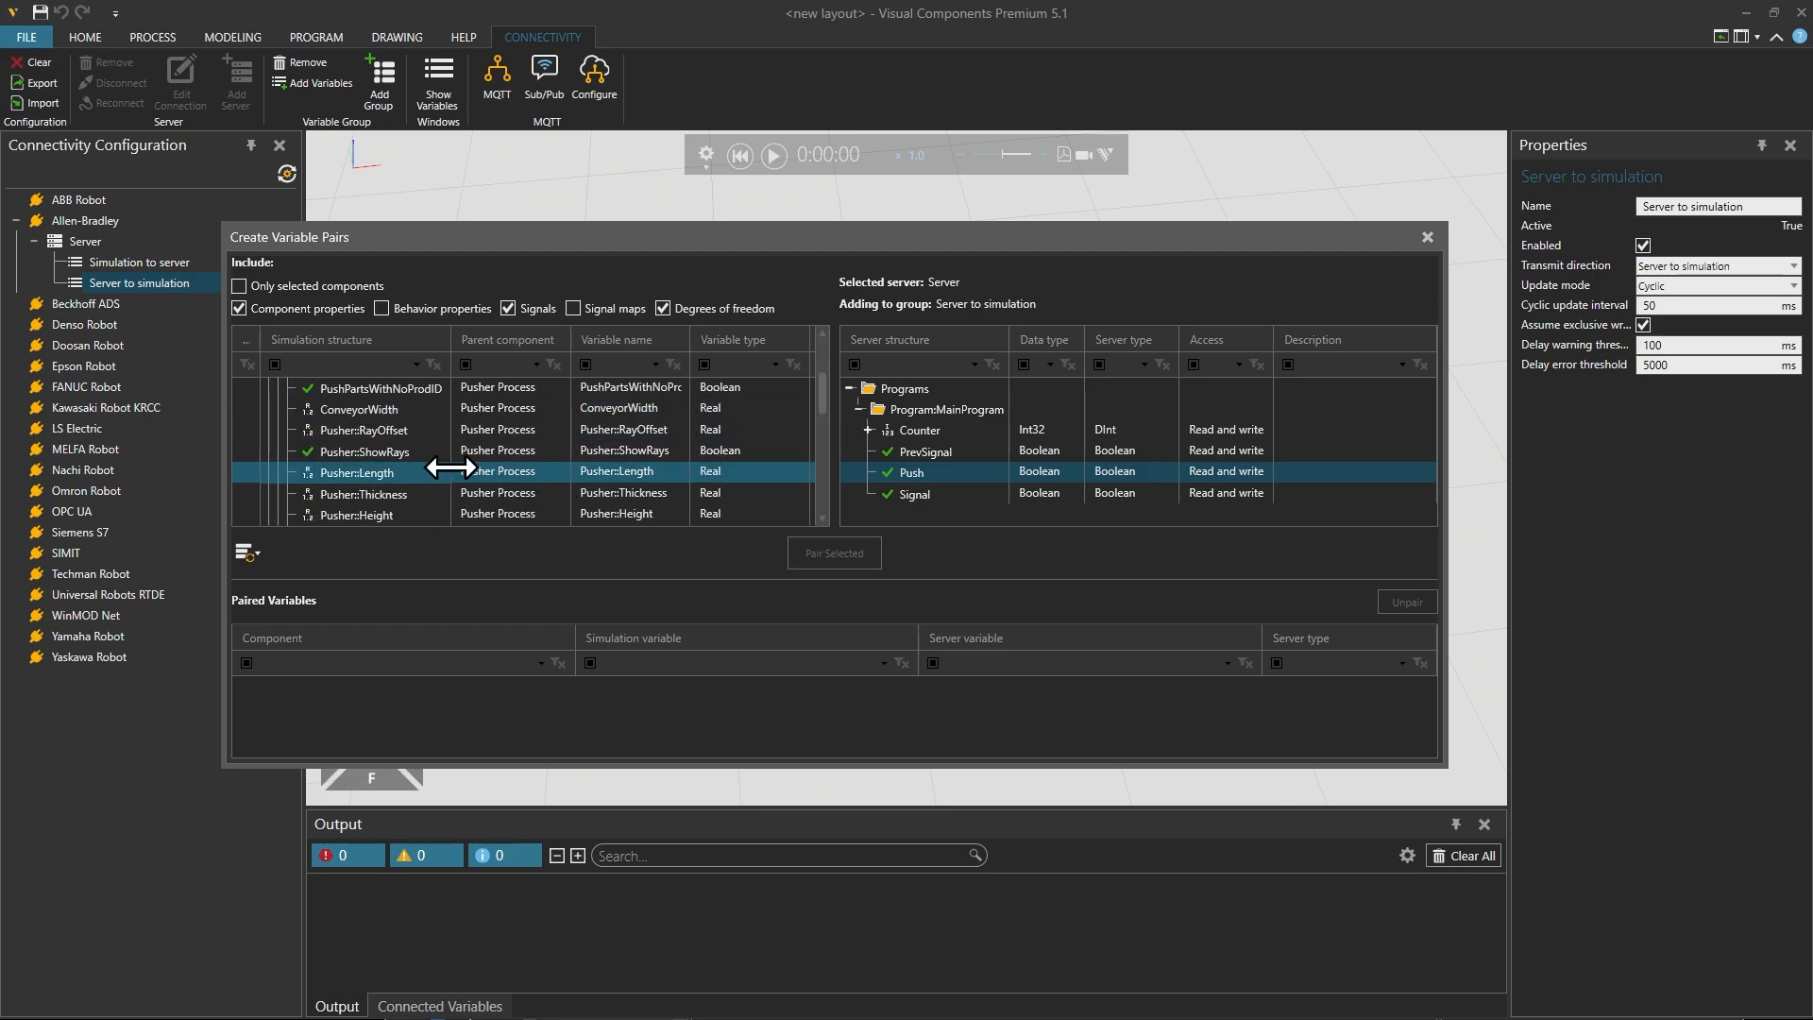
pyautogui.scroll(1, 450, 467)
pyautogui.click(387, 453)
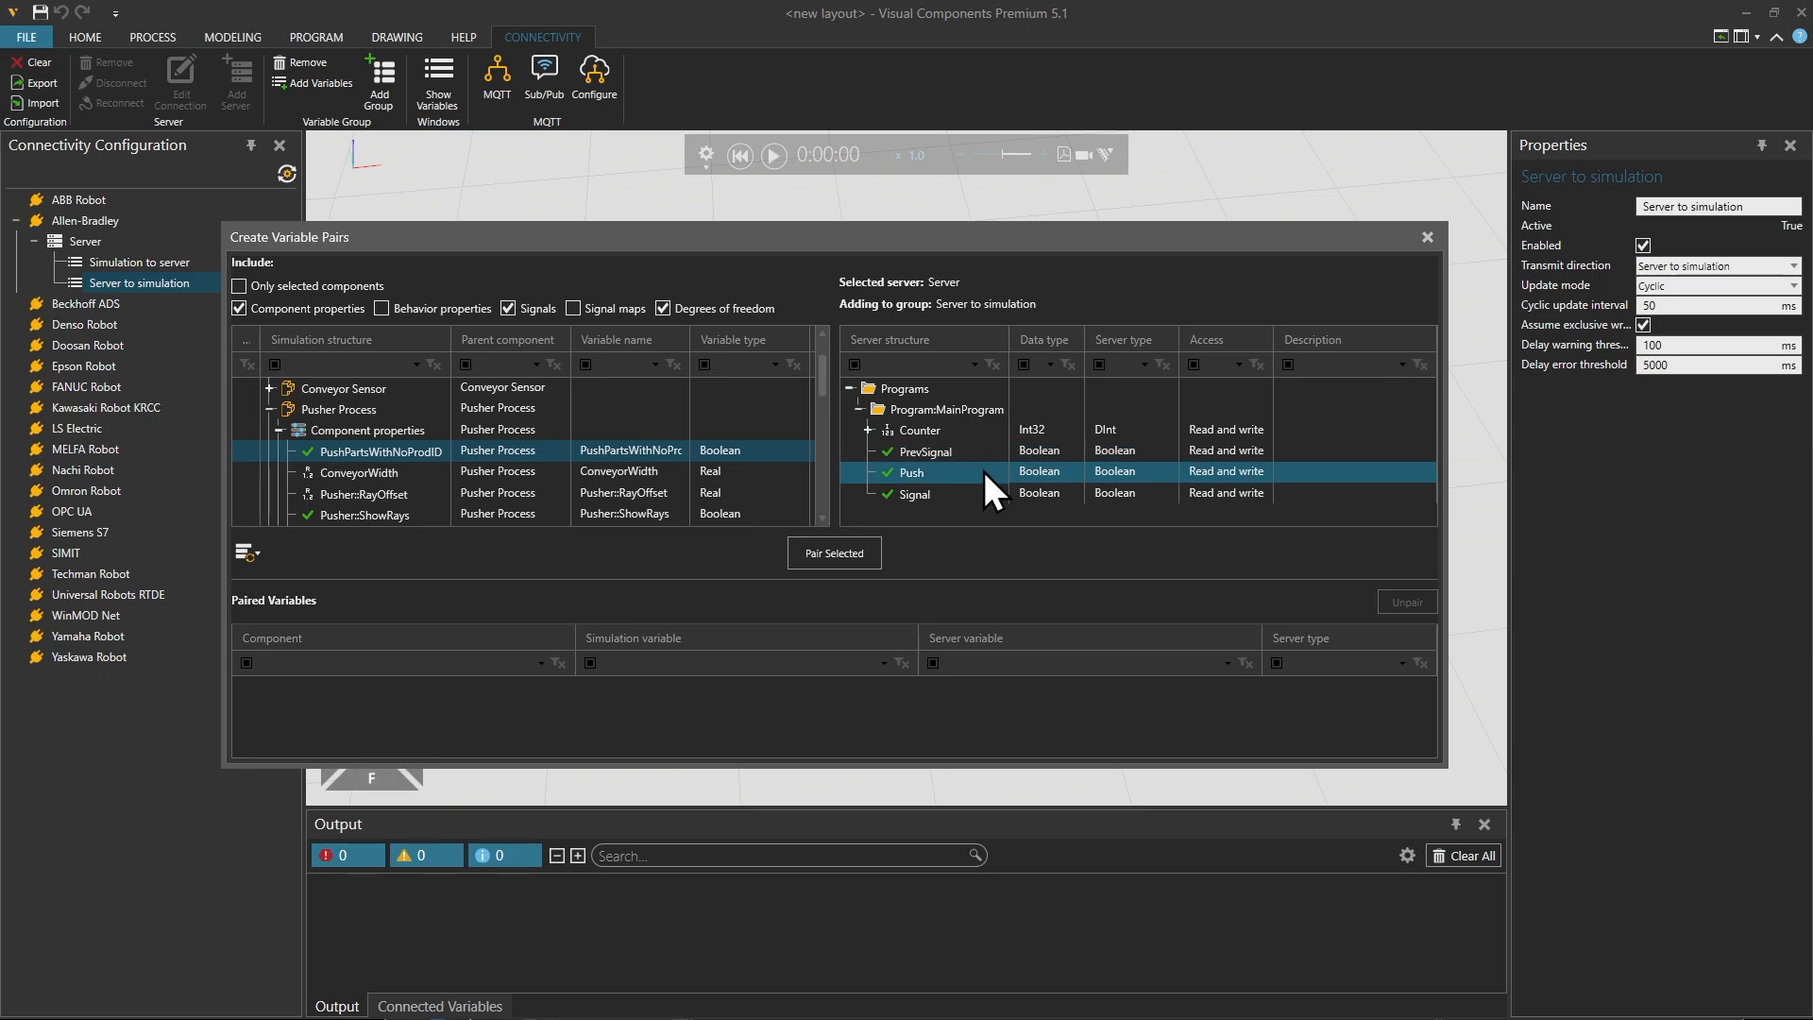
pyautogui.click(842, 555)
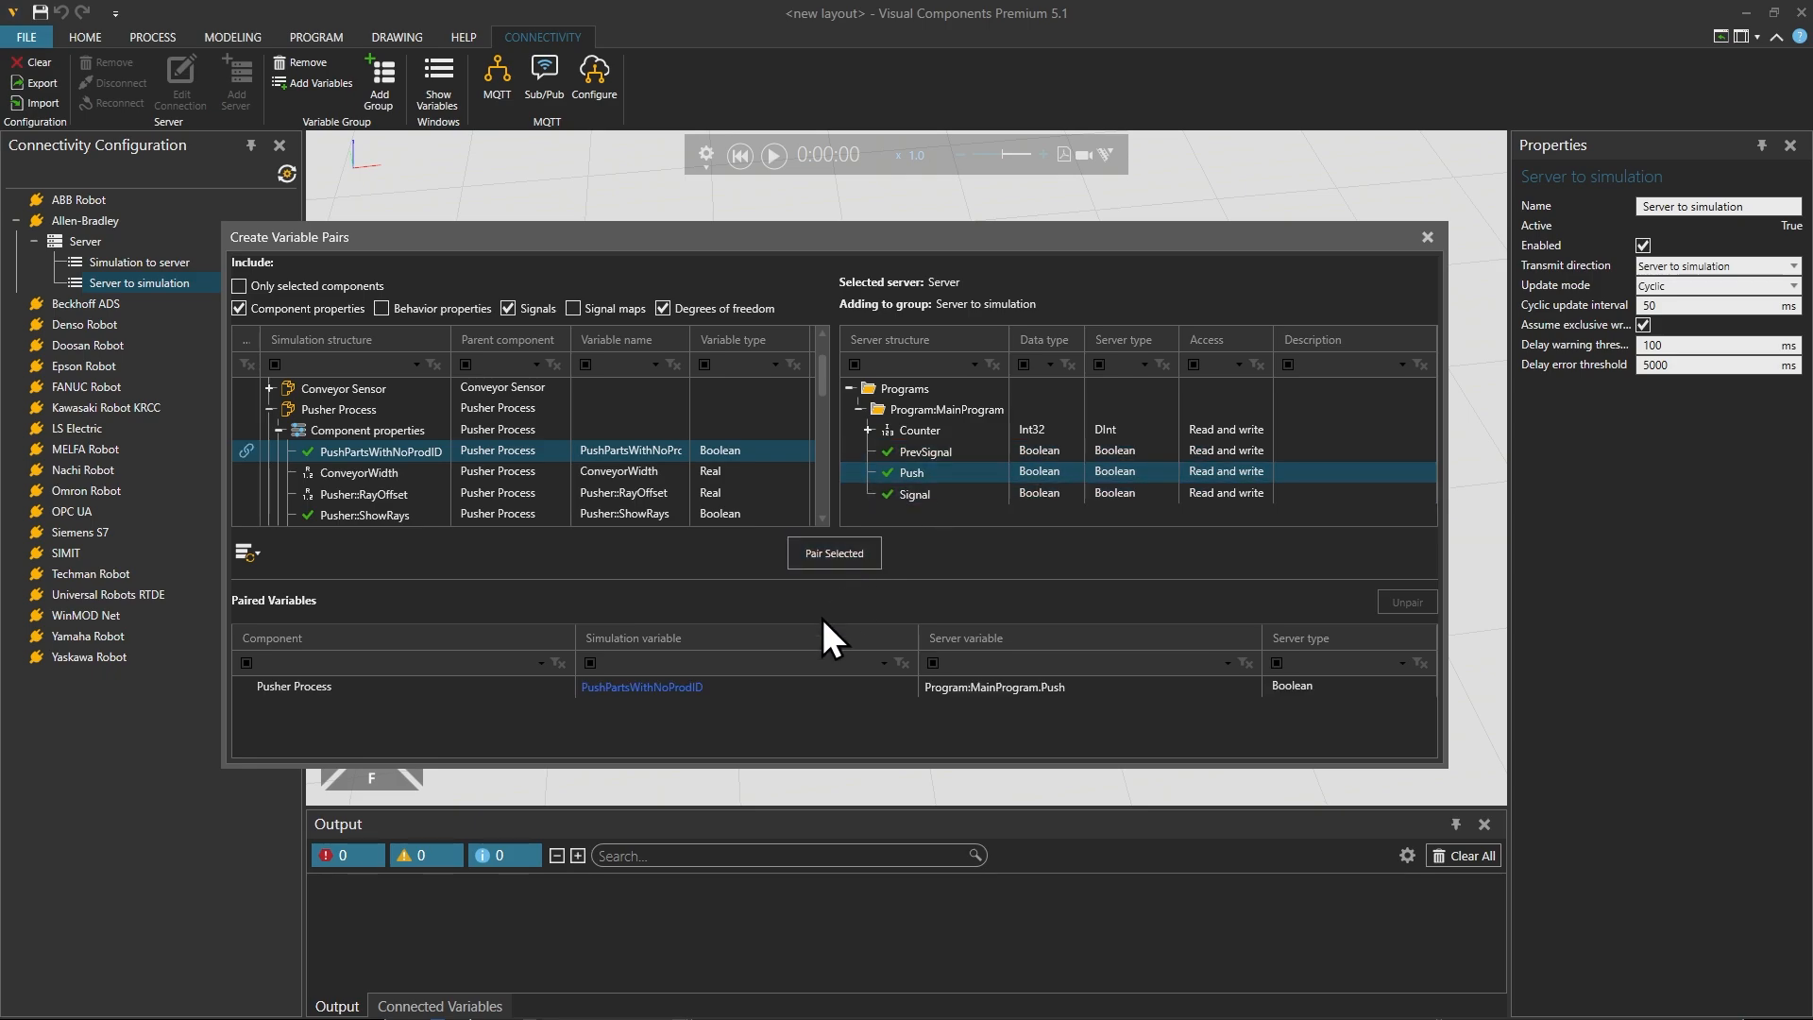
pyautogui.click(1427, 238)
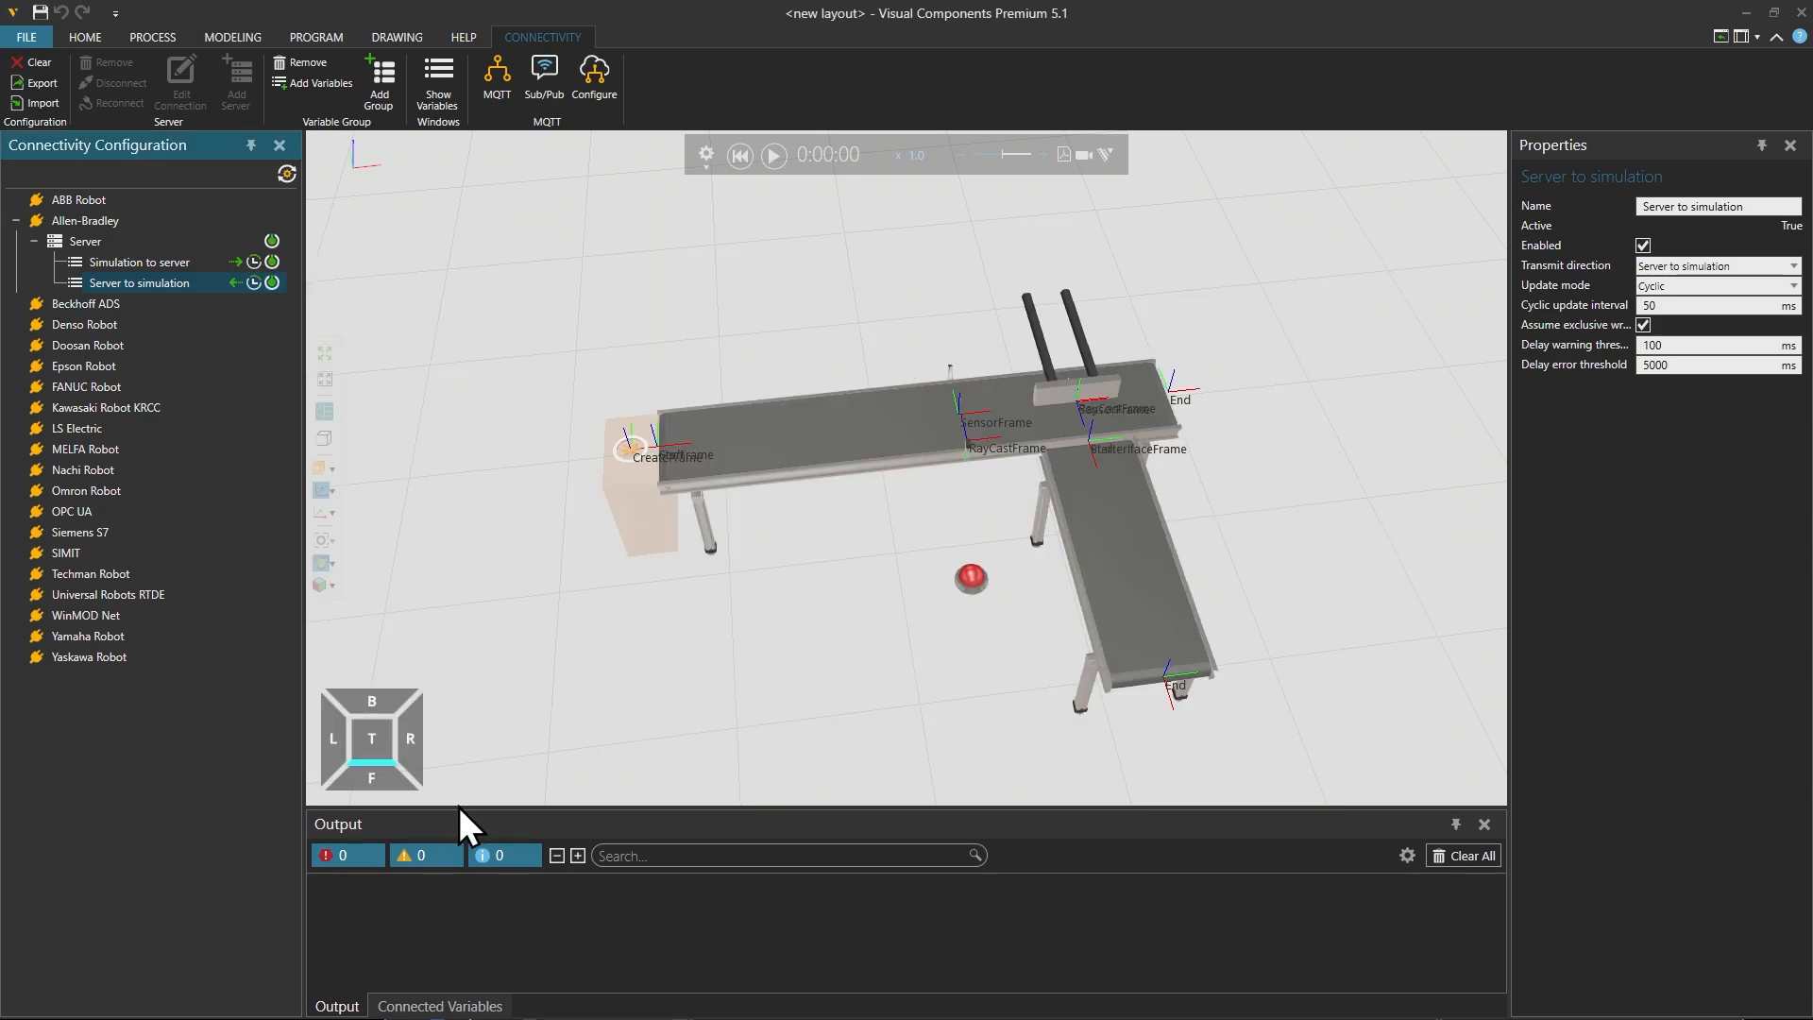
# Step: Display the connected variables and enlarge their list so both variable pairs fit
pyautogui.click(463, 1003)
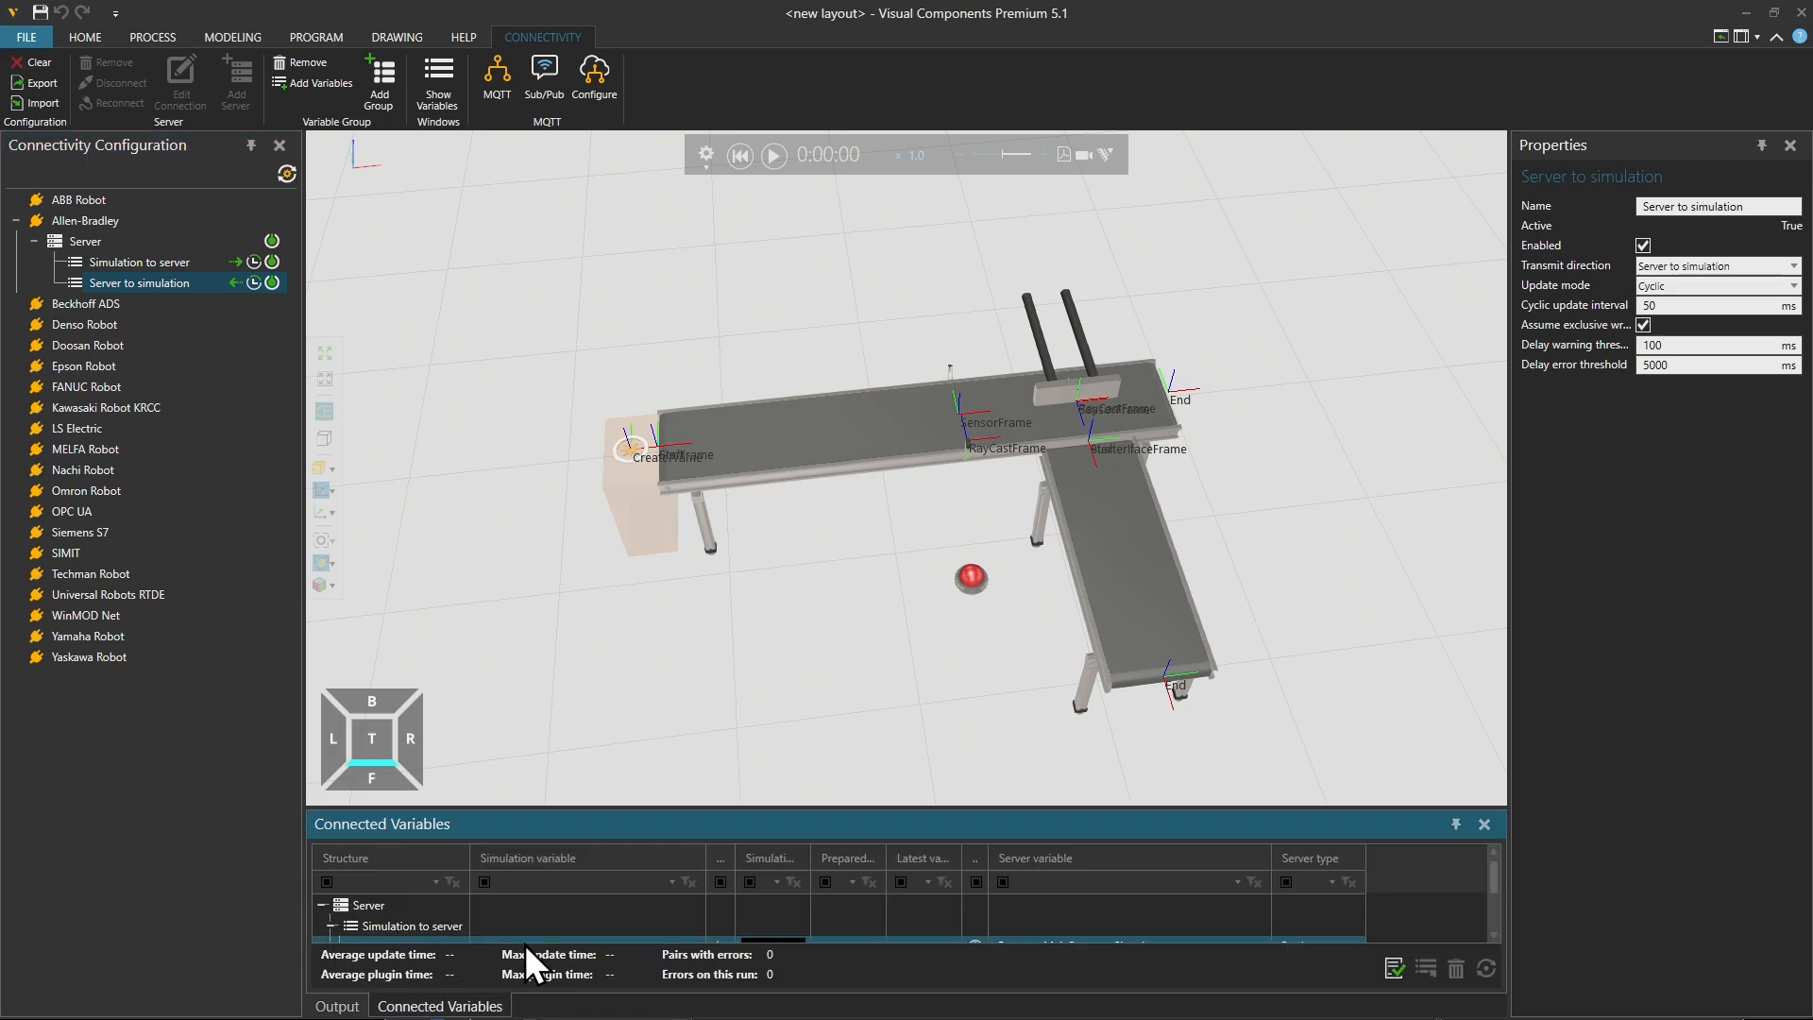
pyautogui.moveTo(617, 807); pyautogui.dragTo(543, 715)
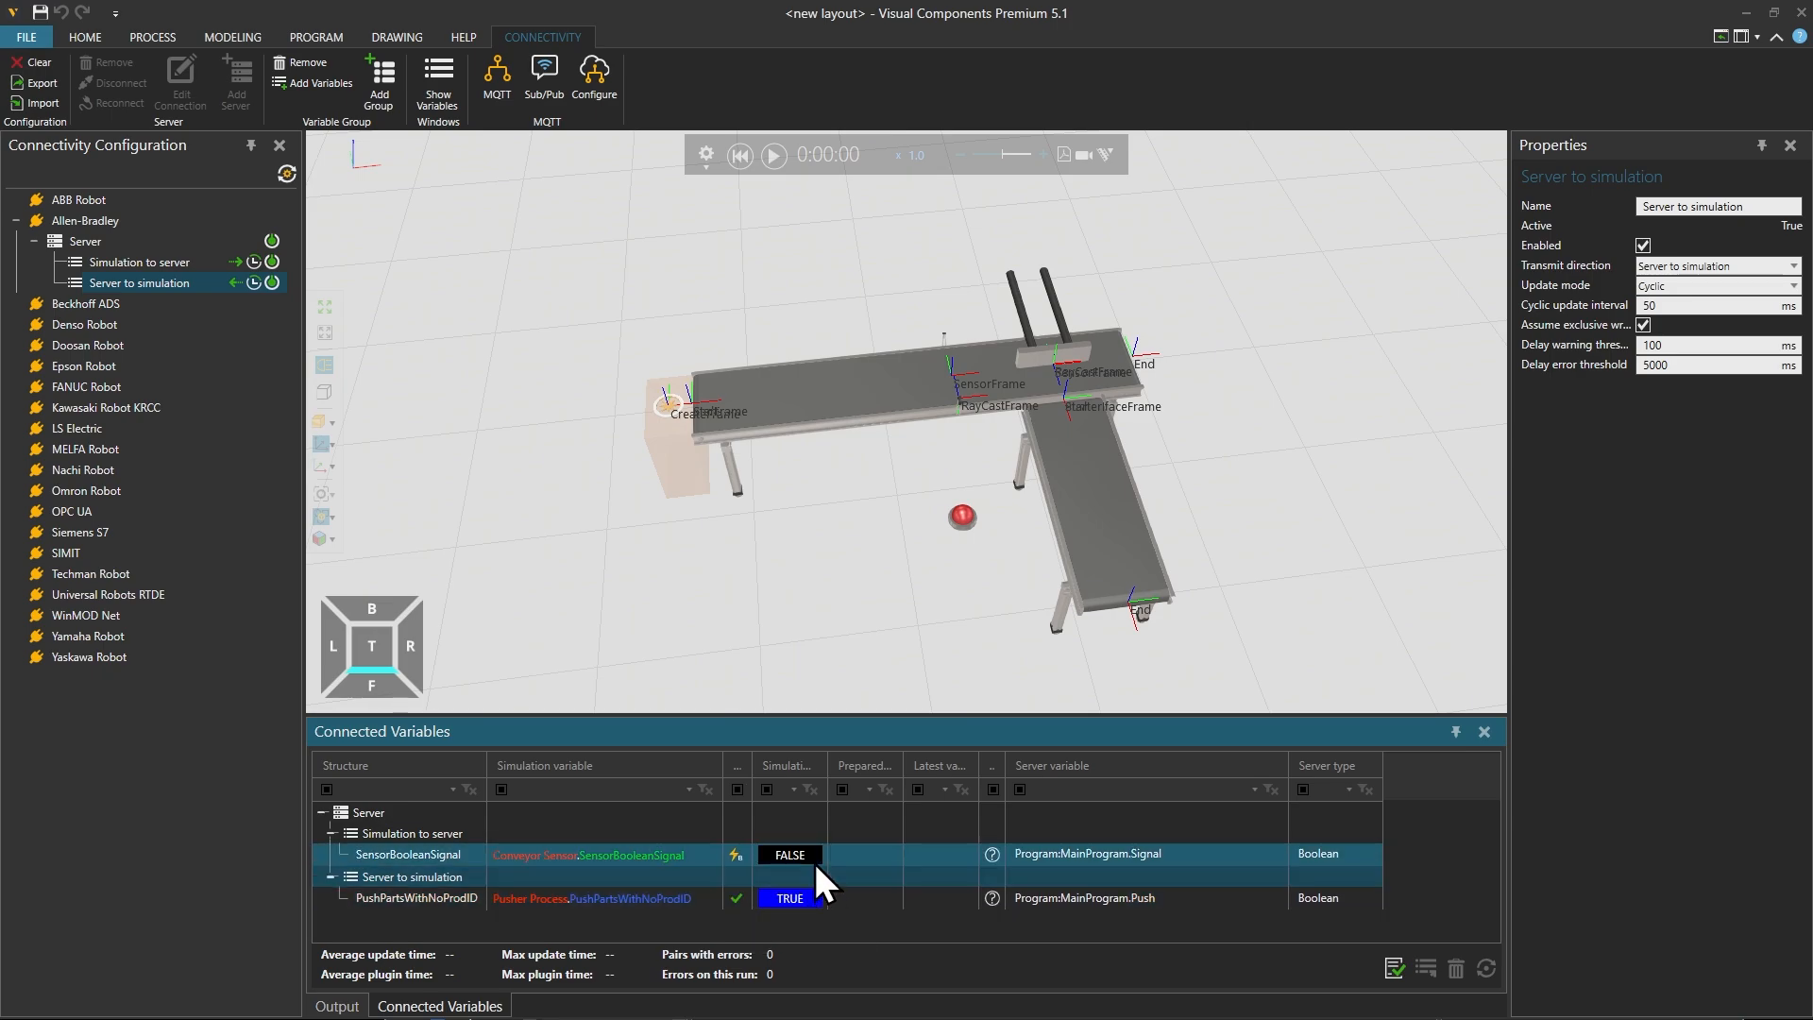
# Step: Switch to Logix Designer, open MainRoutine, and change the controller to Run Mode, confirming Remote Run
pyautogui.click(247, 999)
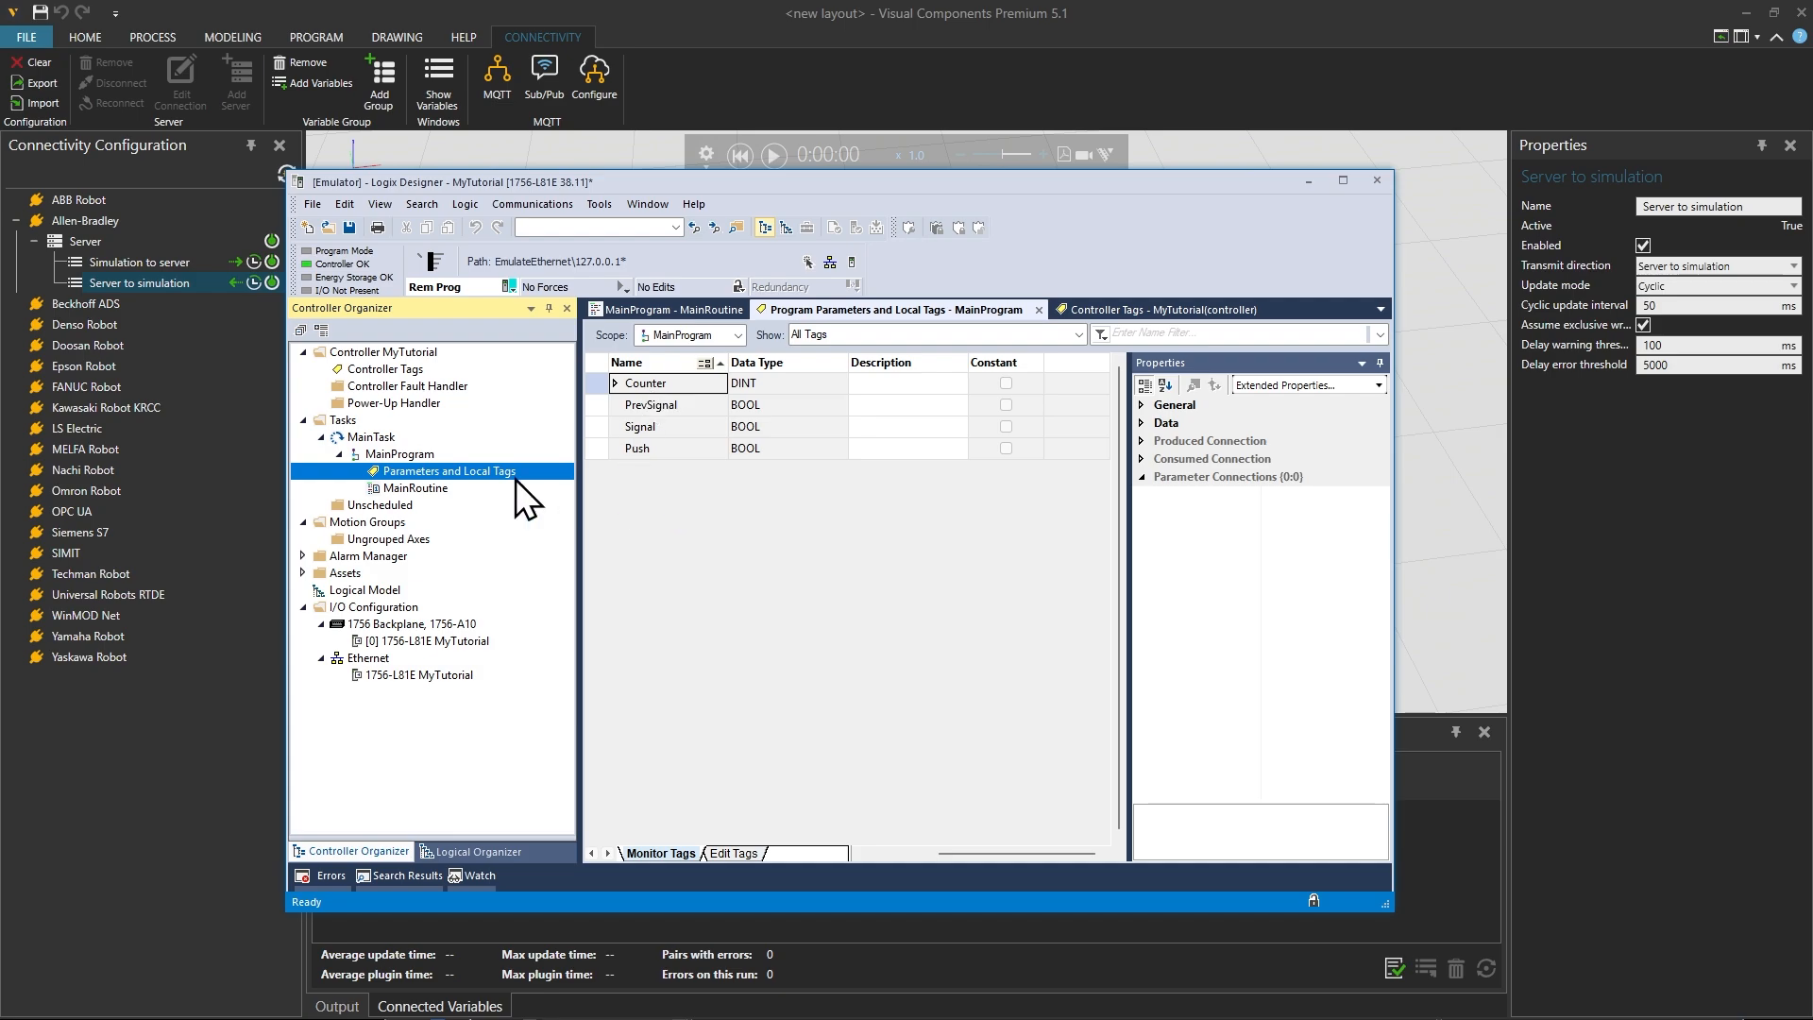
pyautogui.doubleClick(415, 490)
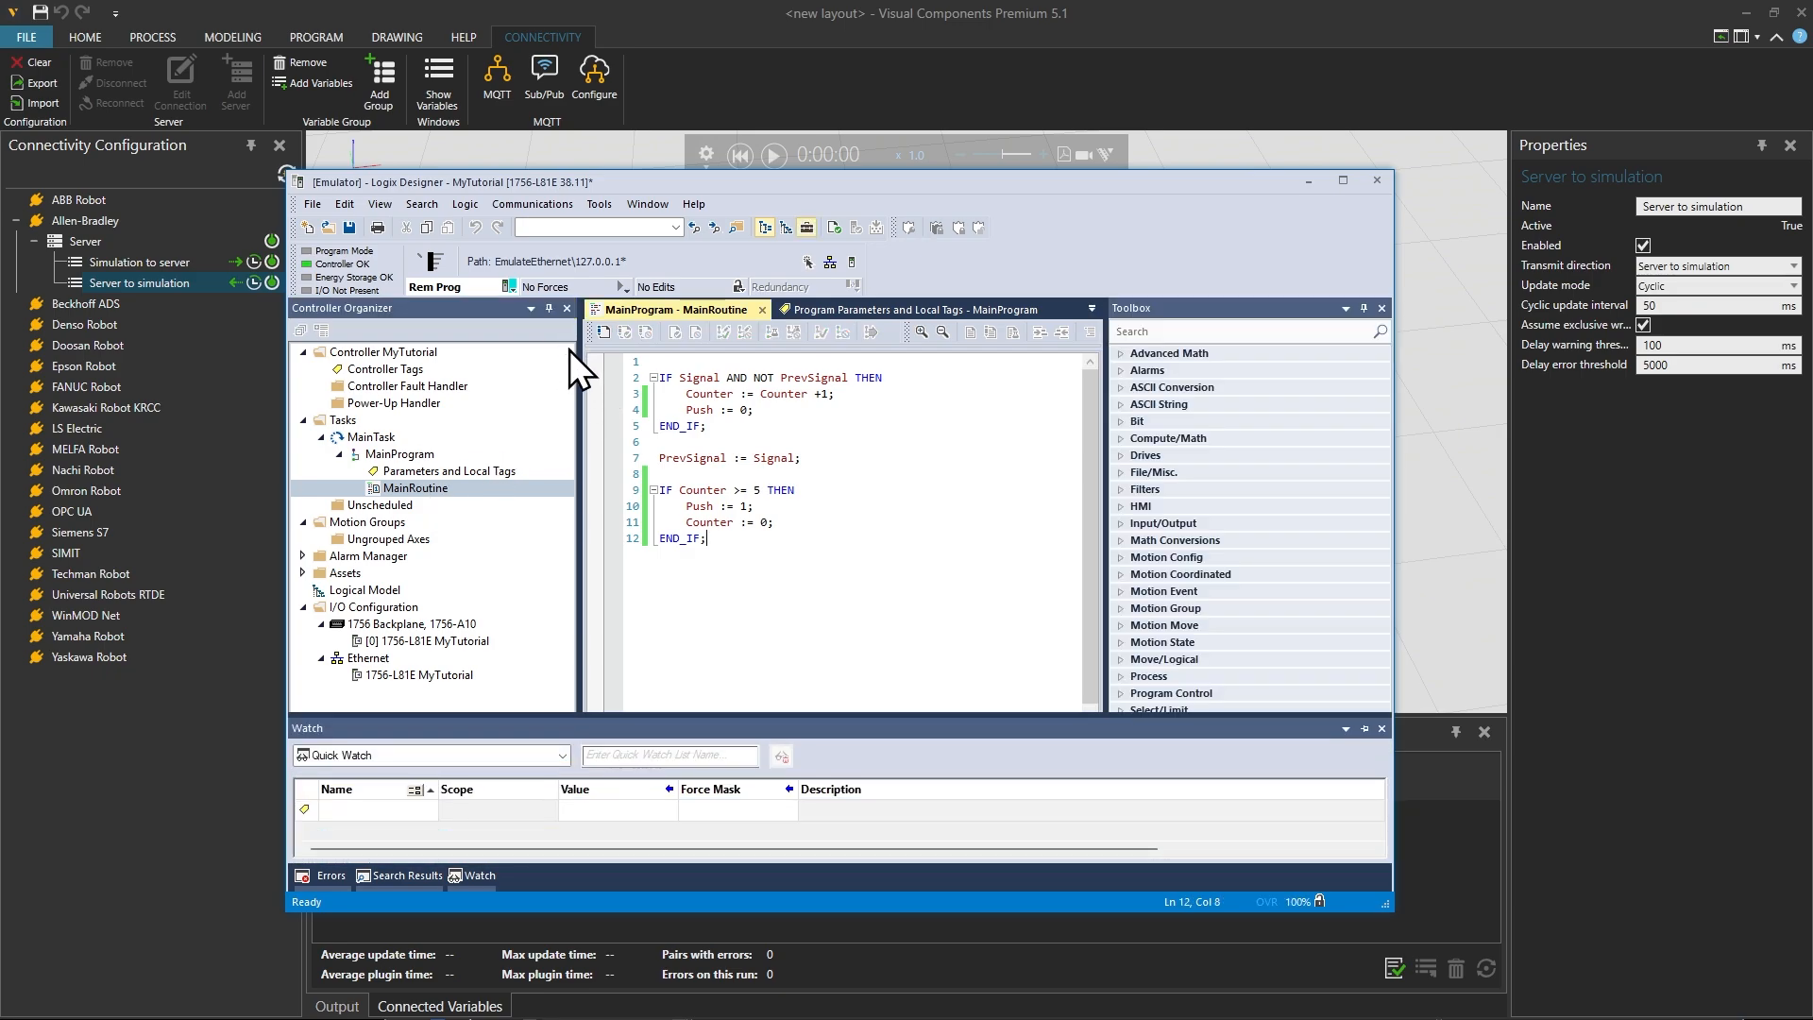
pyautogui.click(510, 205)
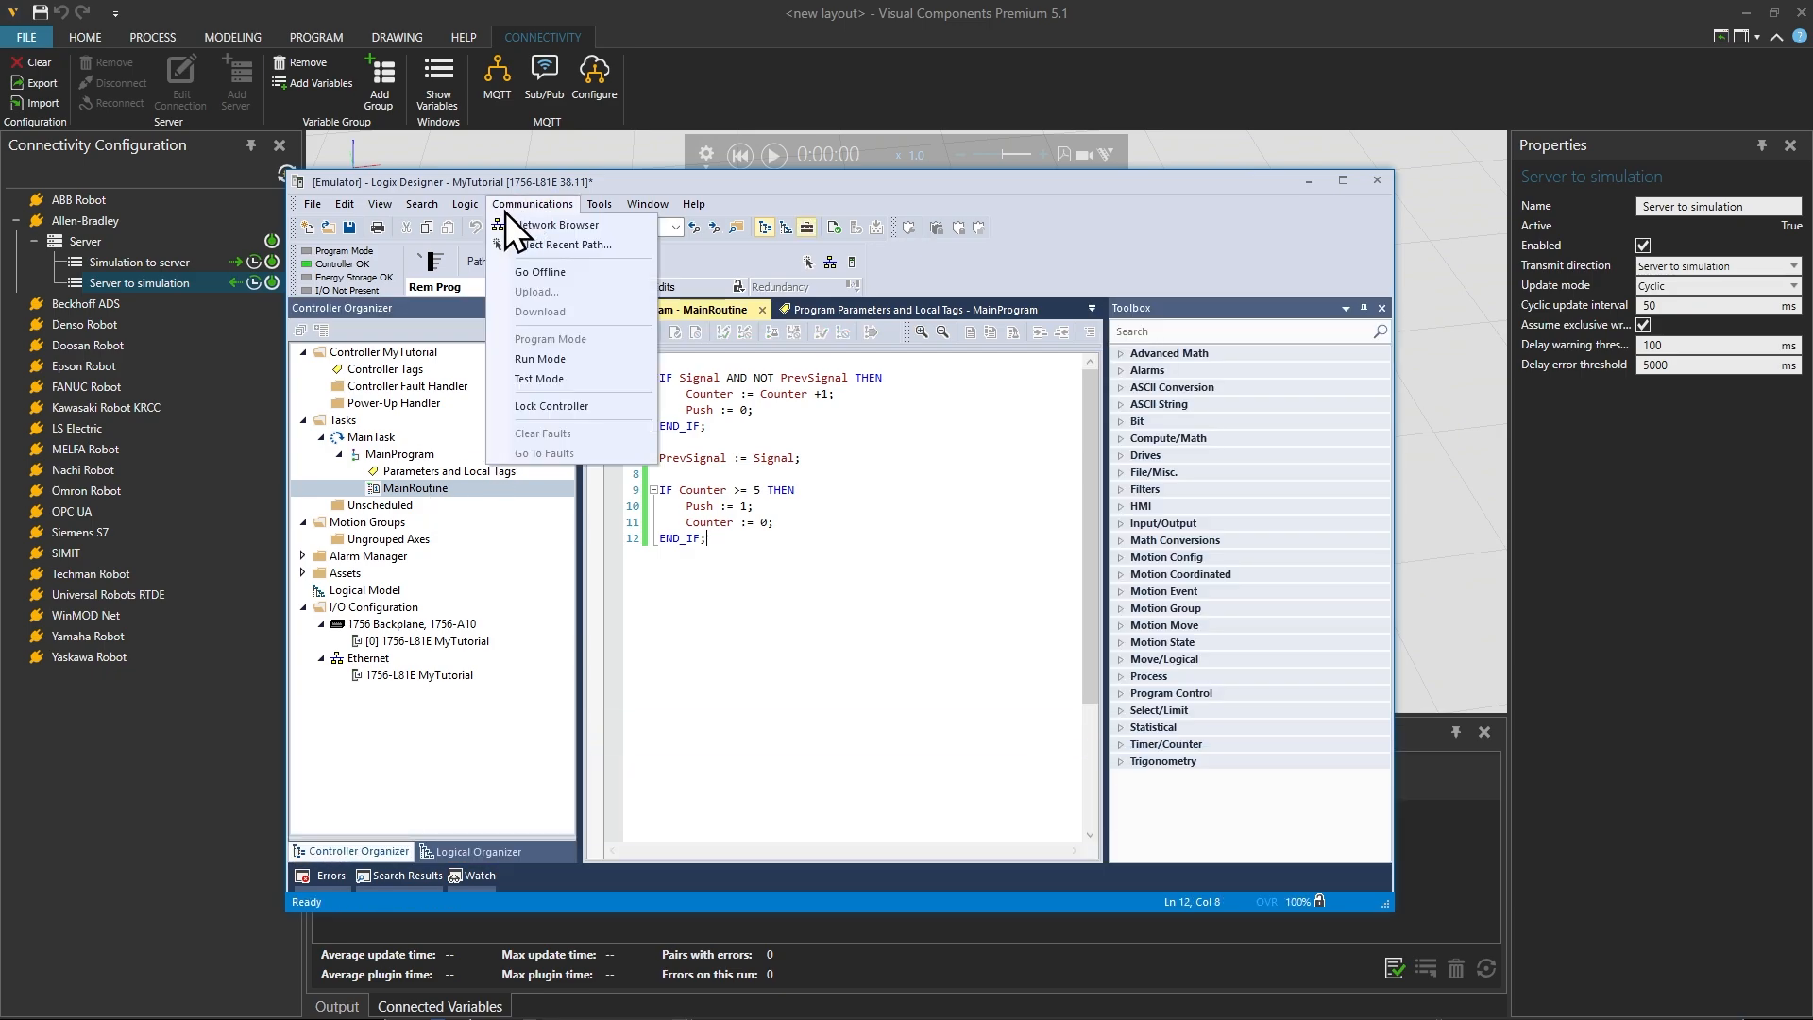
pyautogui.click(587, 358)
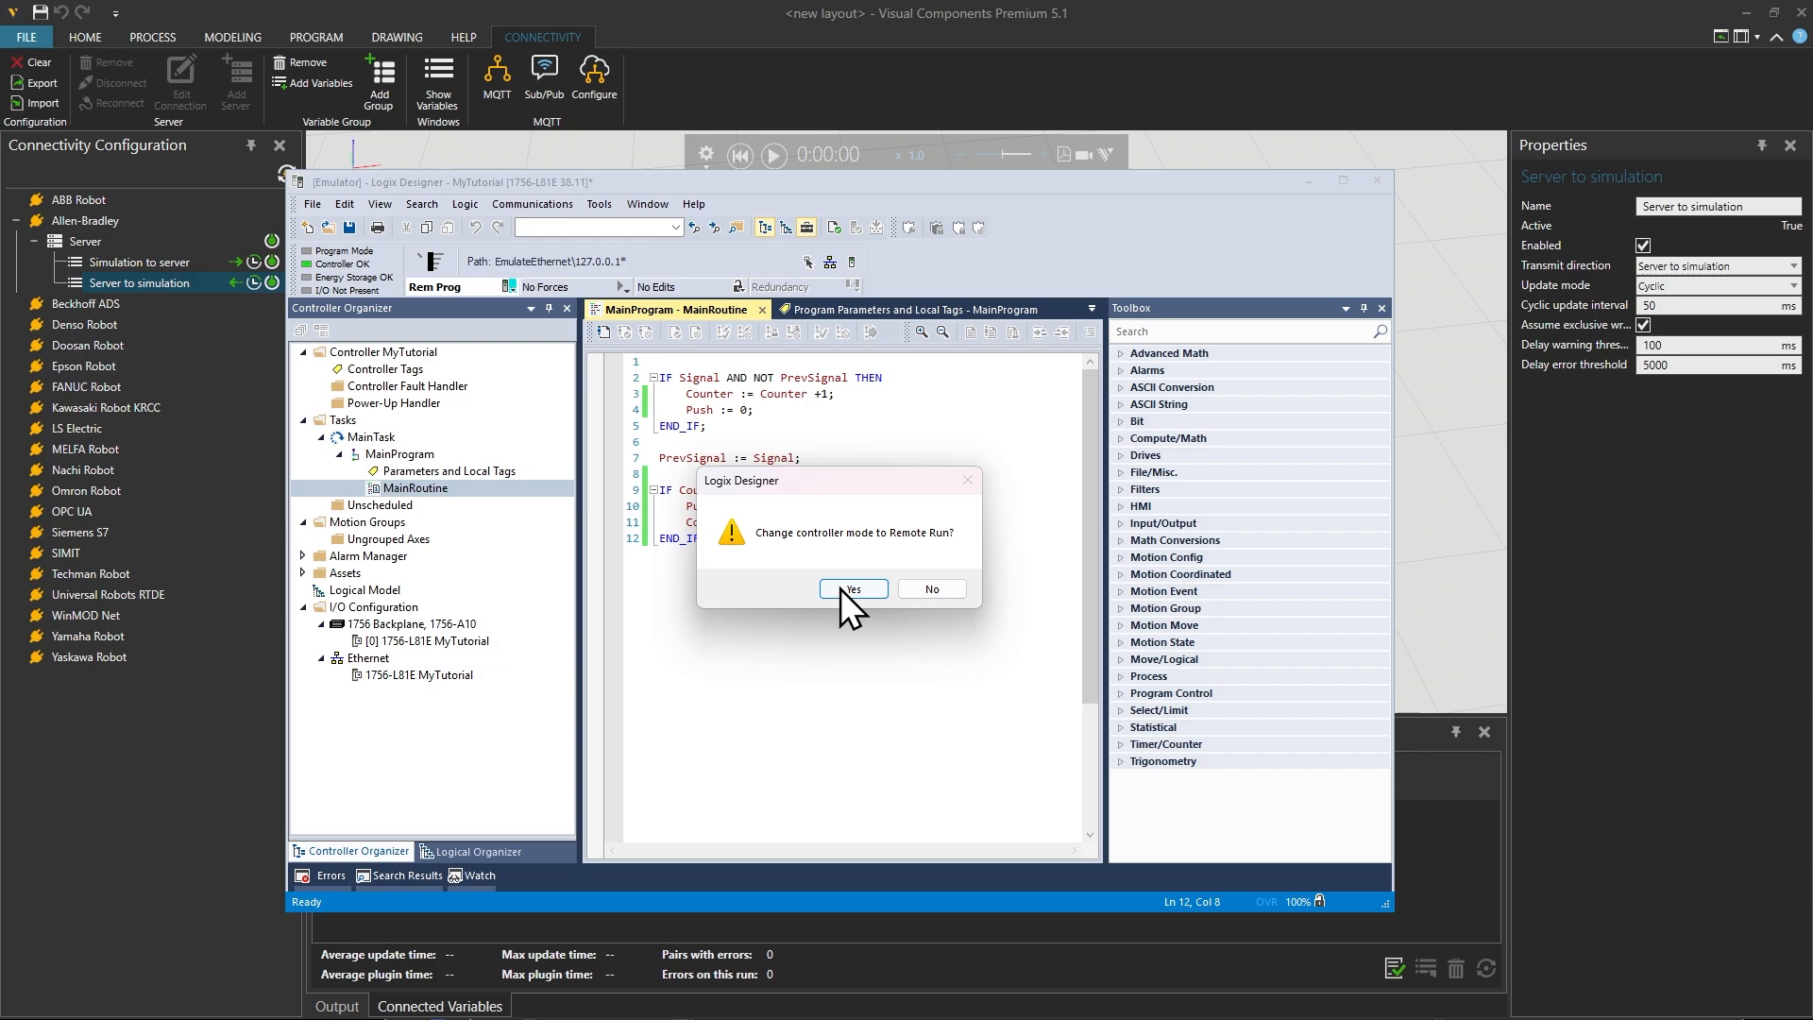
pyautogui.click(851, 588)
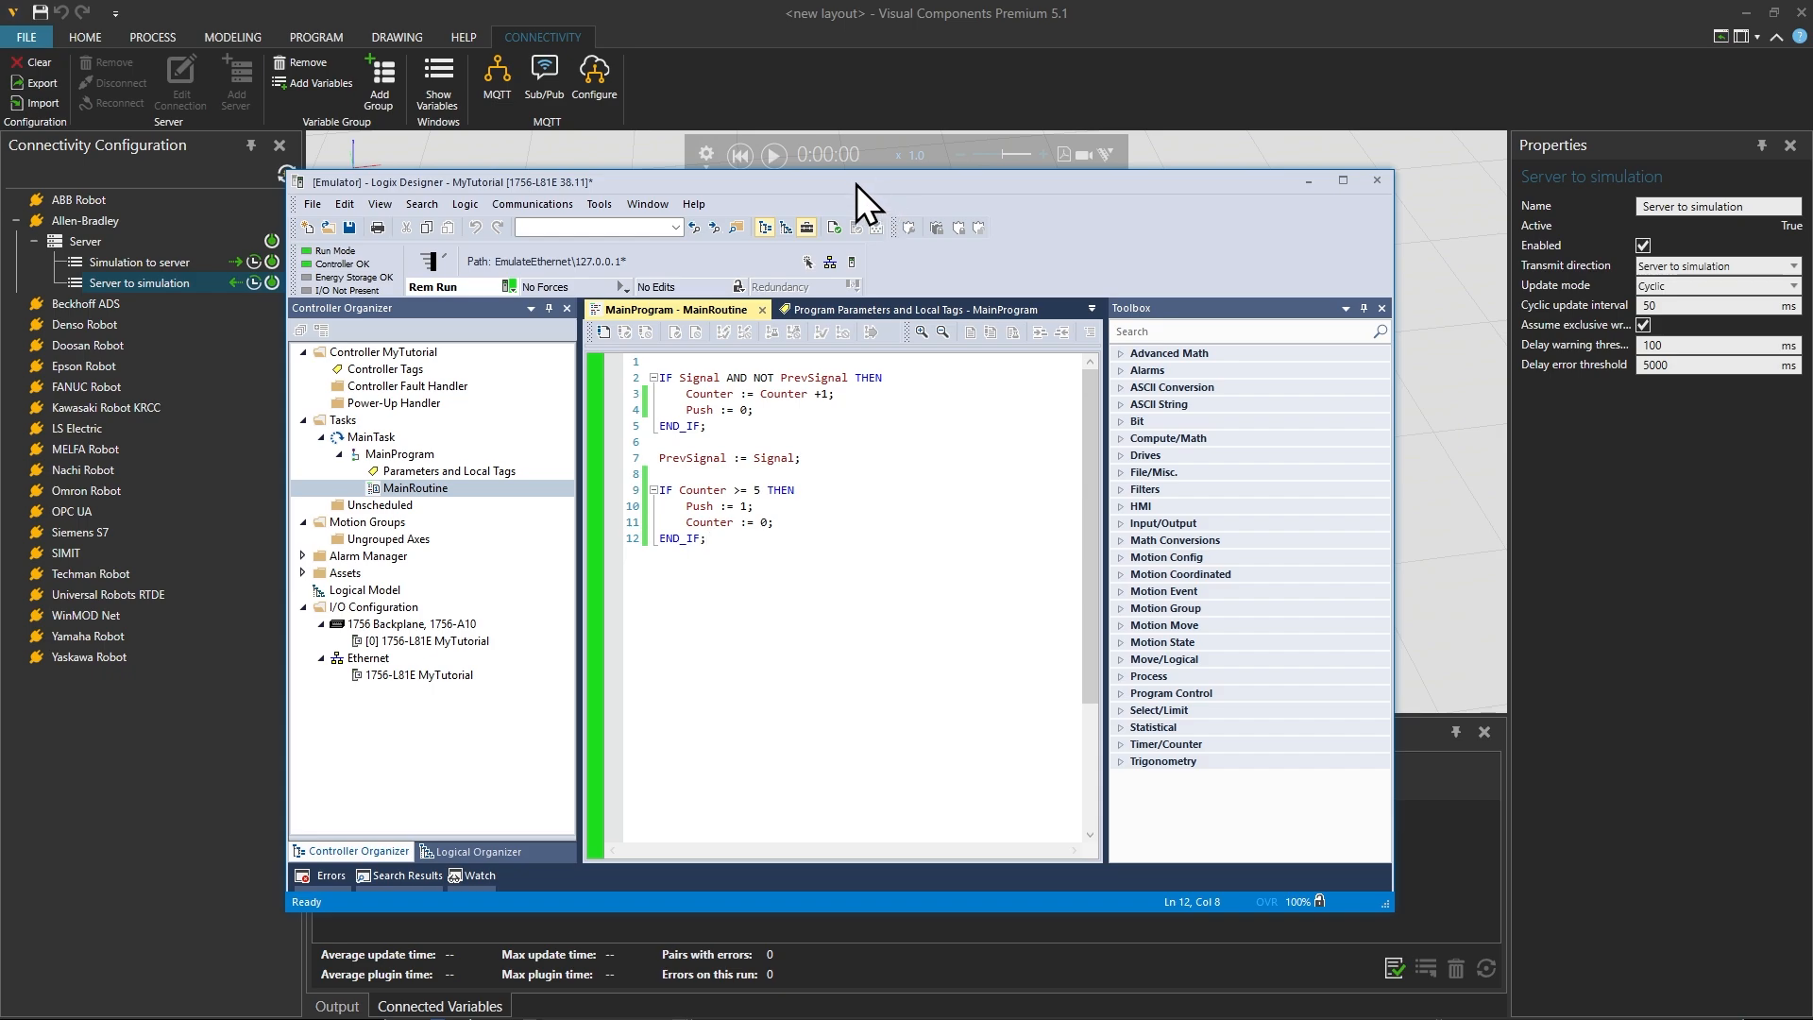
# Step: Move the Logix Designer window out of the way and start the simulation in Visual Components
pyautogui.moveTo(857, 184); pyautogui.dragTo(761, 321)
pyautogui.click(776, 161)
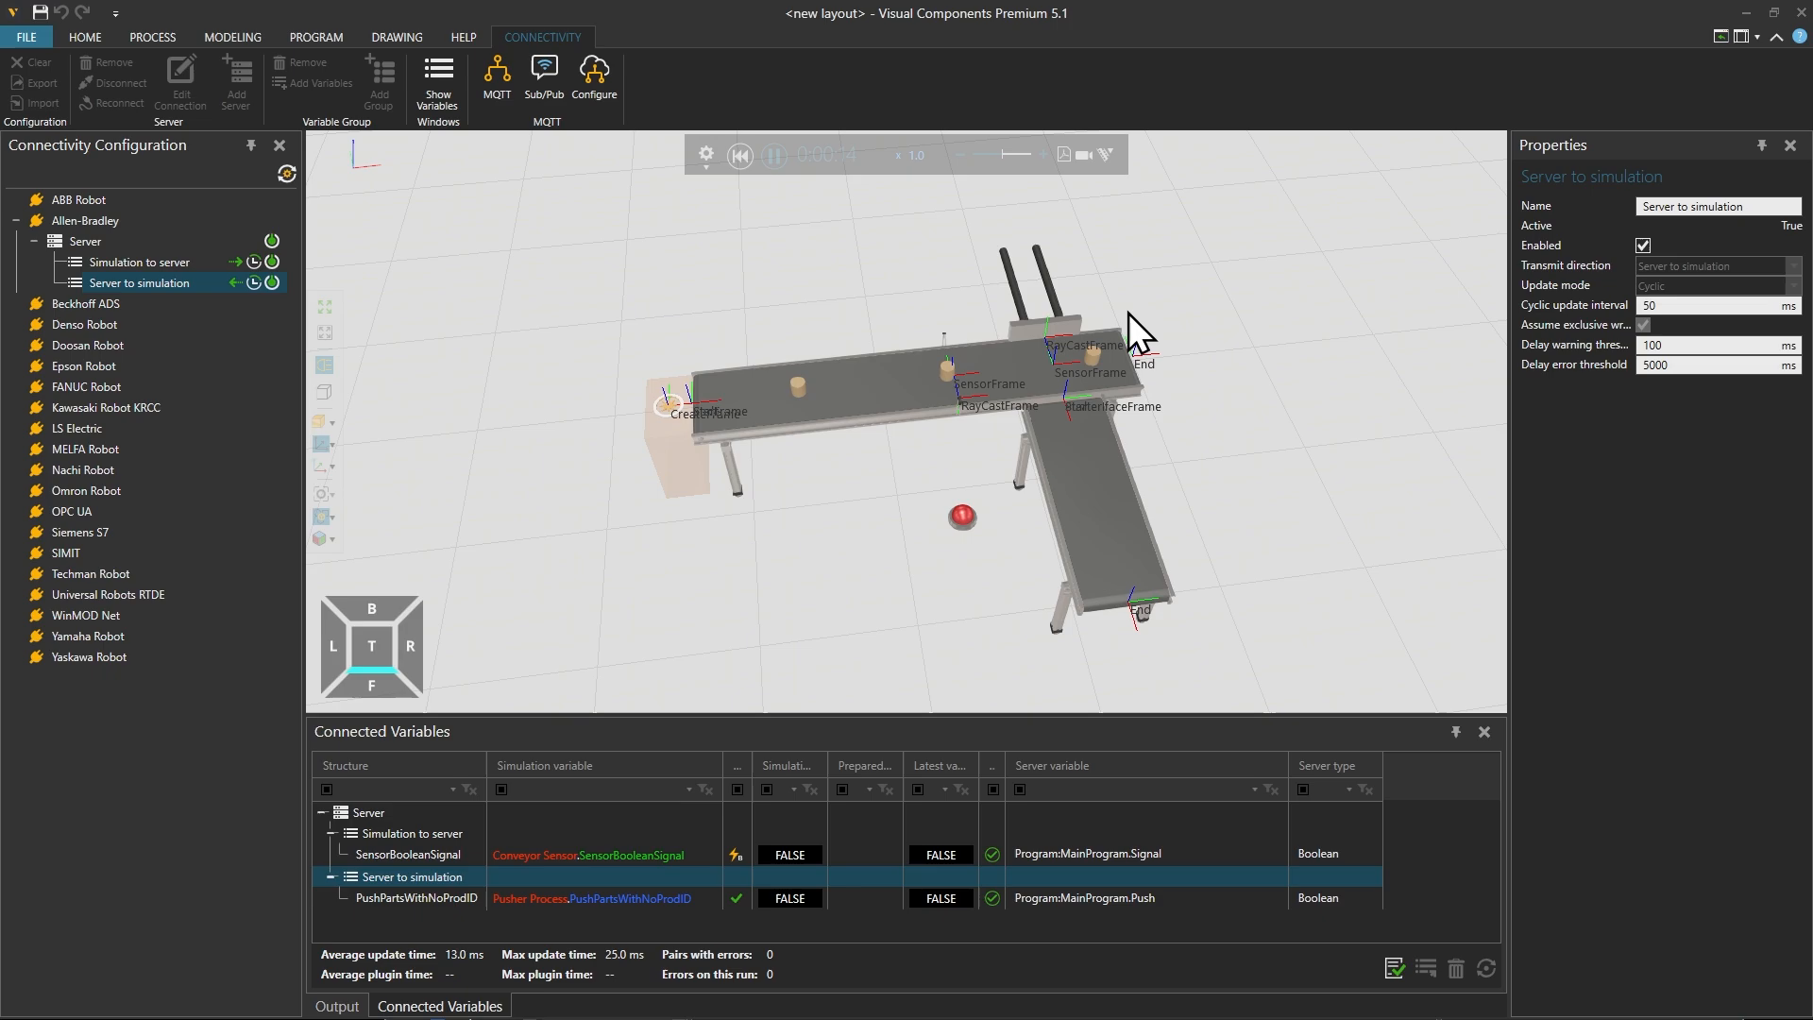
# Step: Examine the running conveyor and pusher alongside the live values of the paired SensorBooleanSignal and PushPartsWithNoProdID variables
pyautogui.click(100, 32)
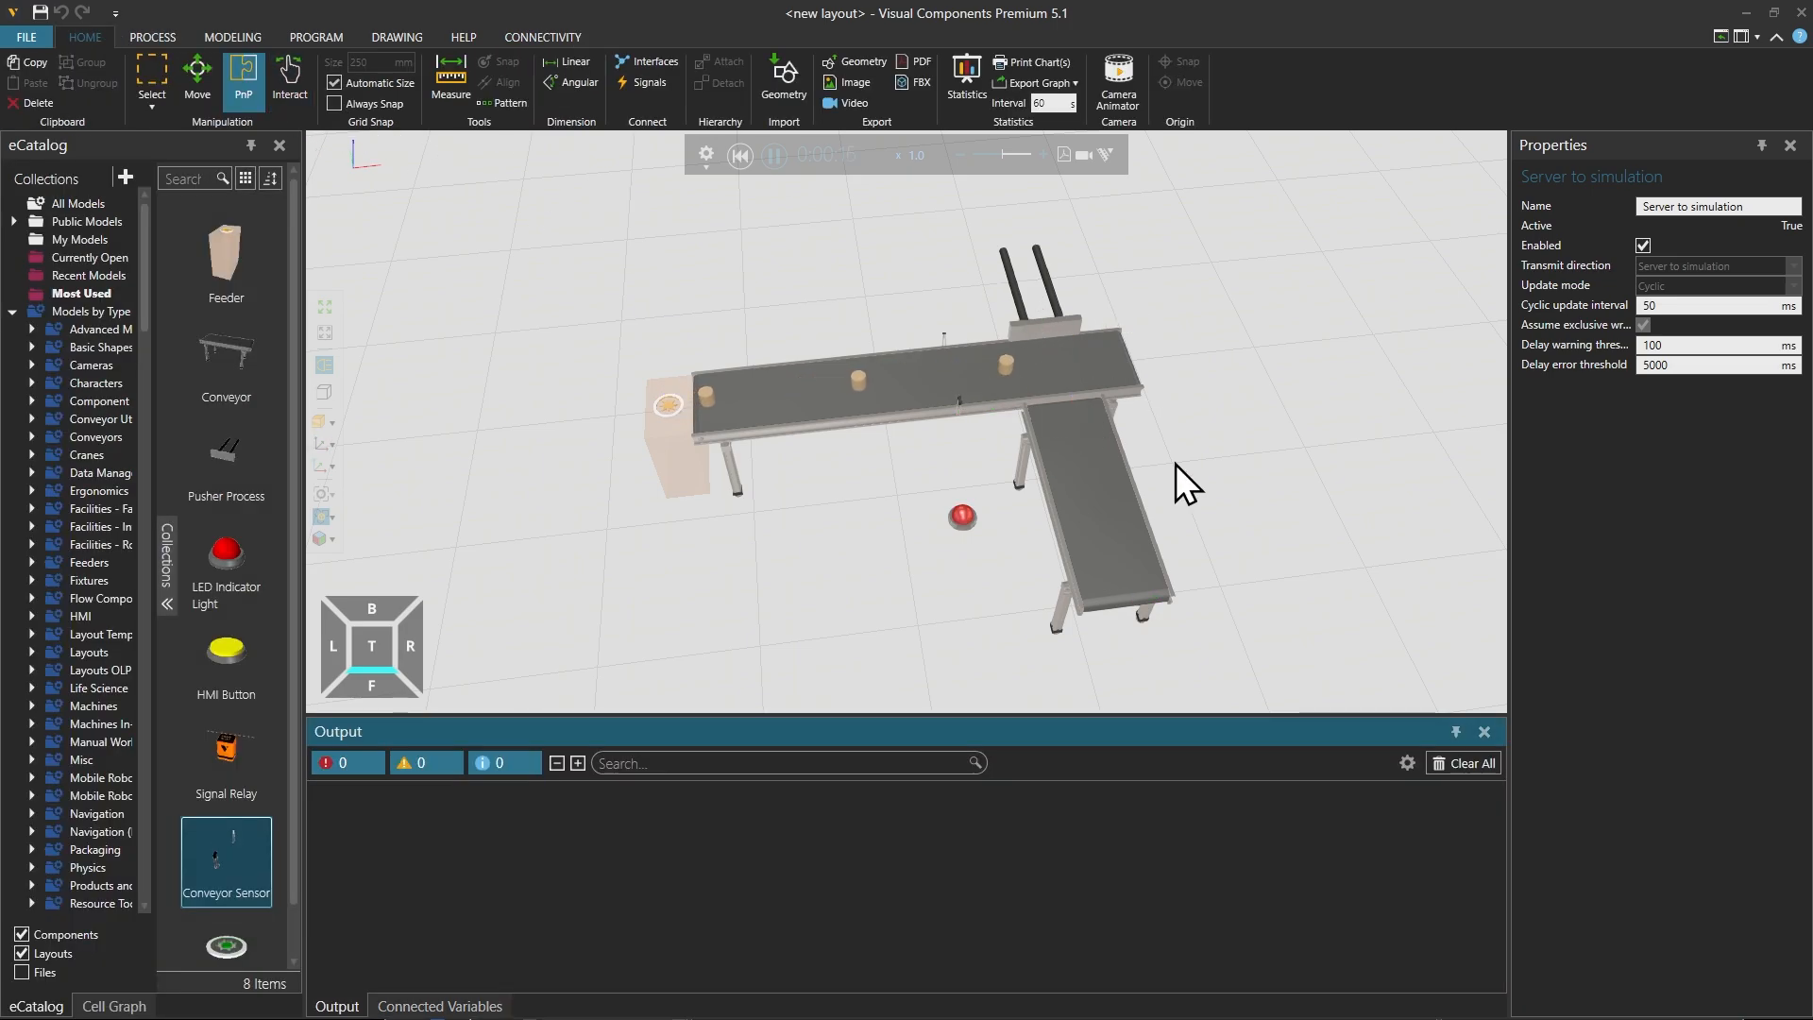
pyautogui.scroll(1, 1171, 481)
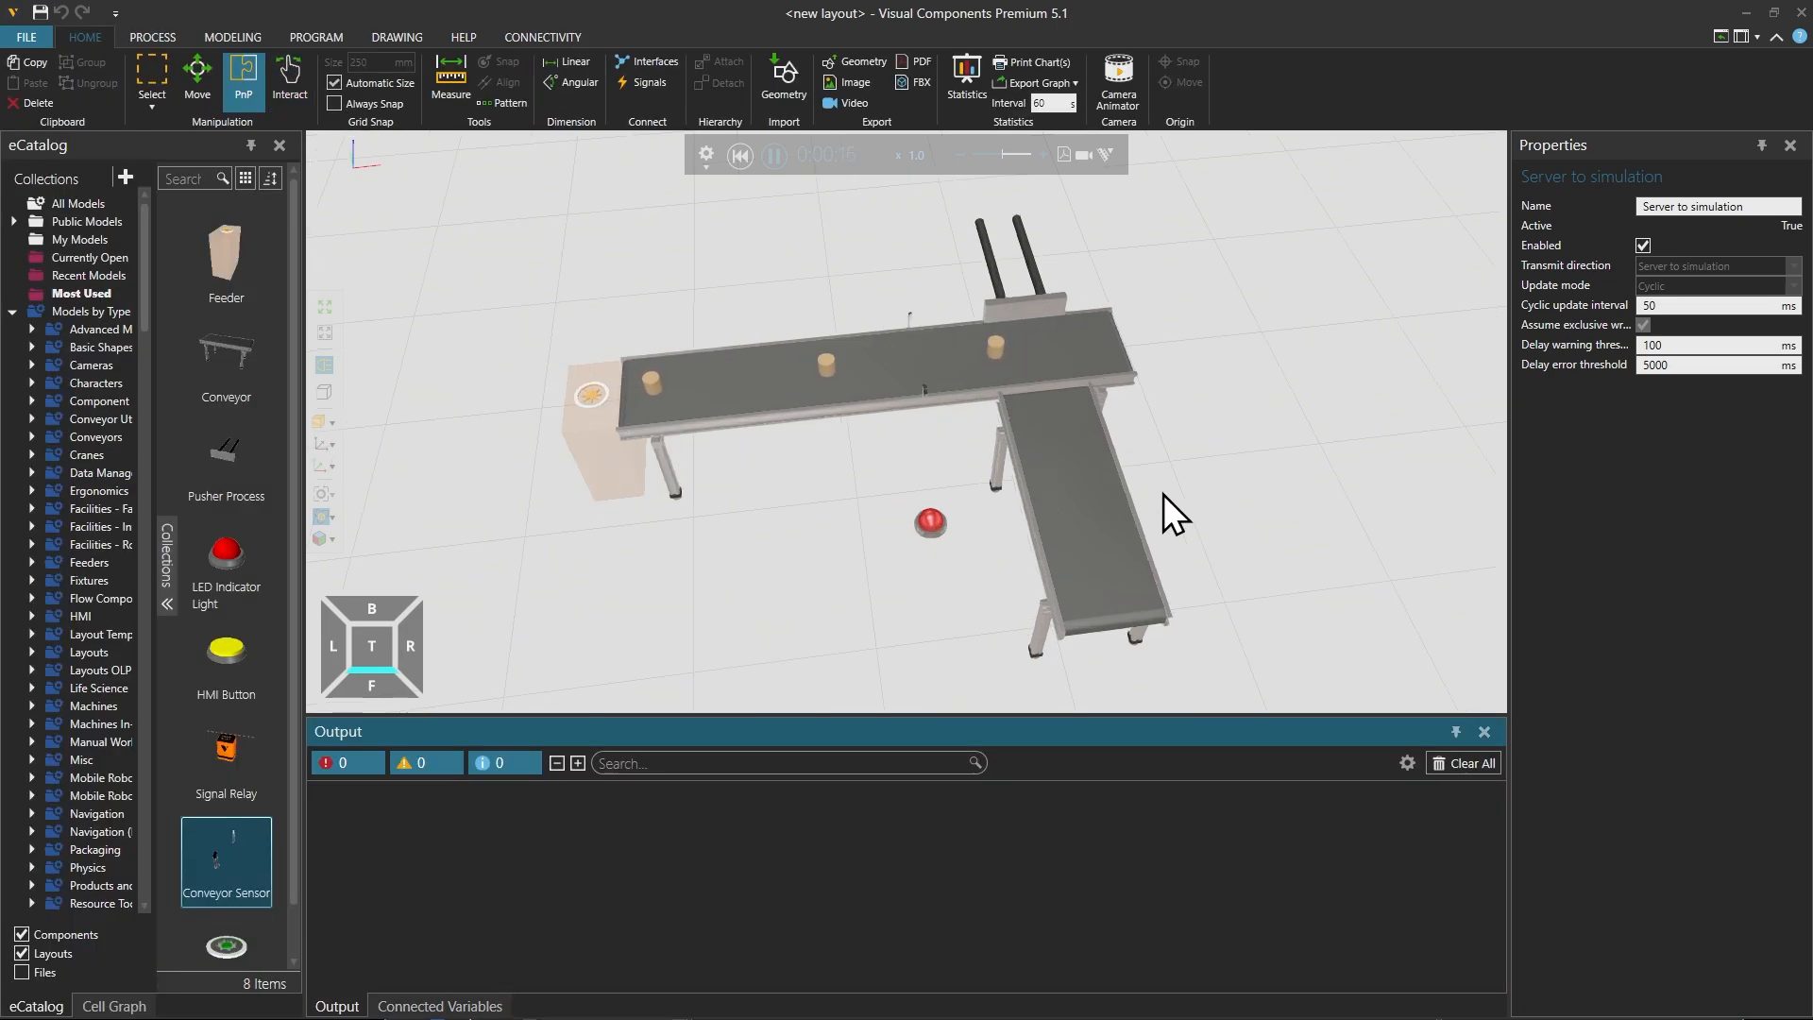
pyautogui.click(541, 36)
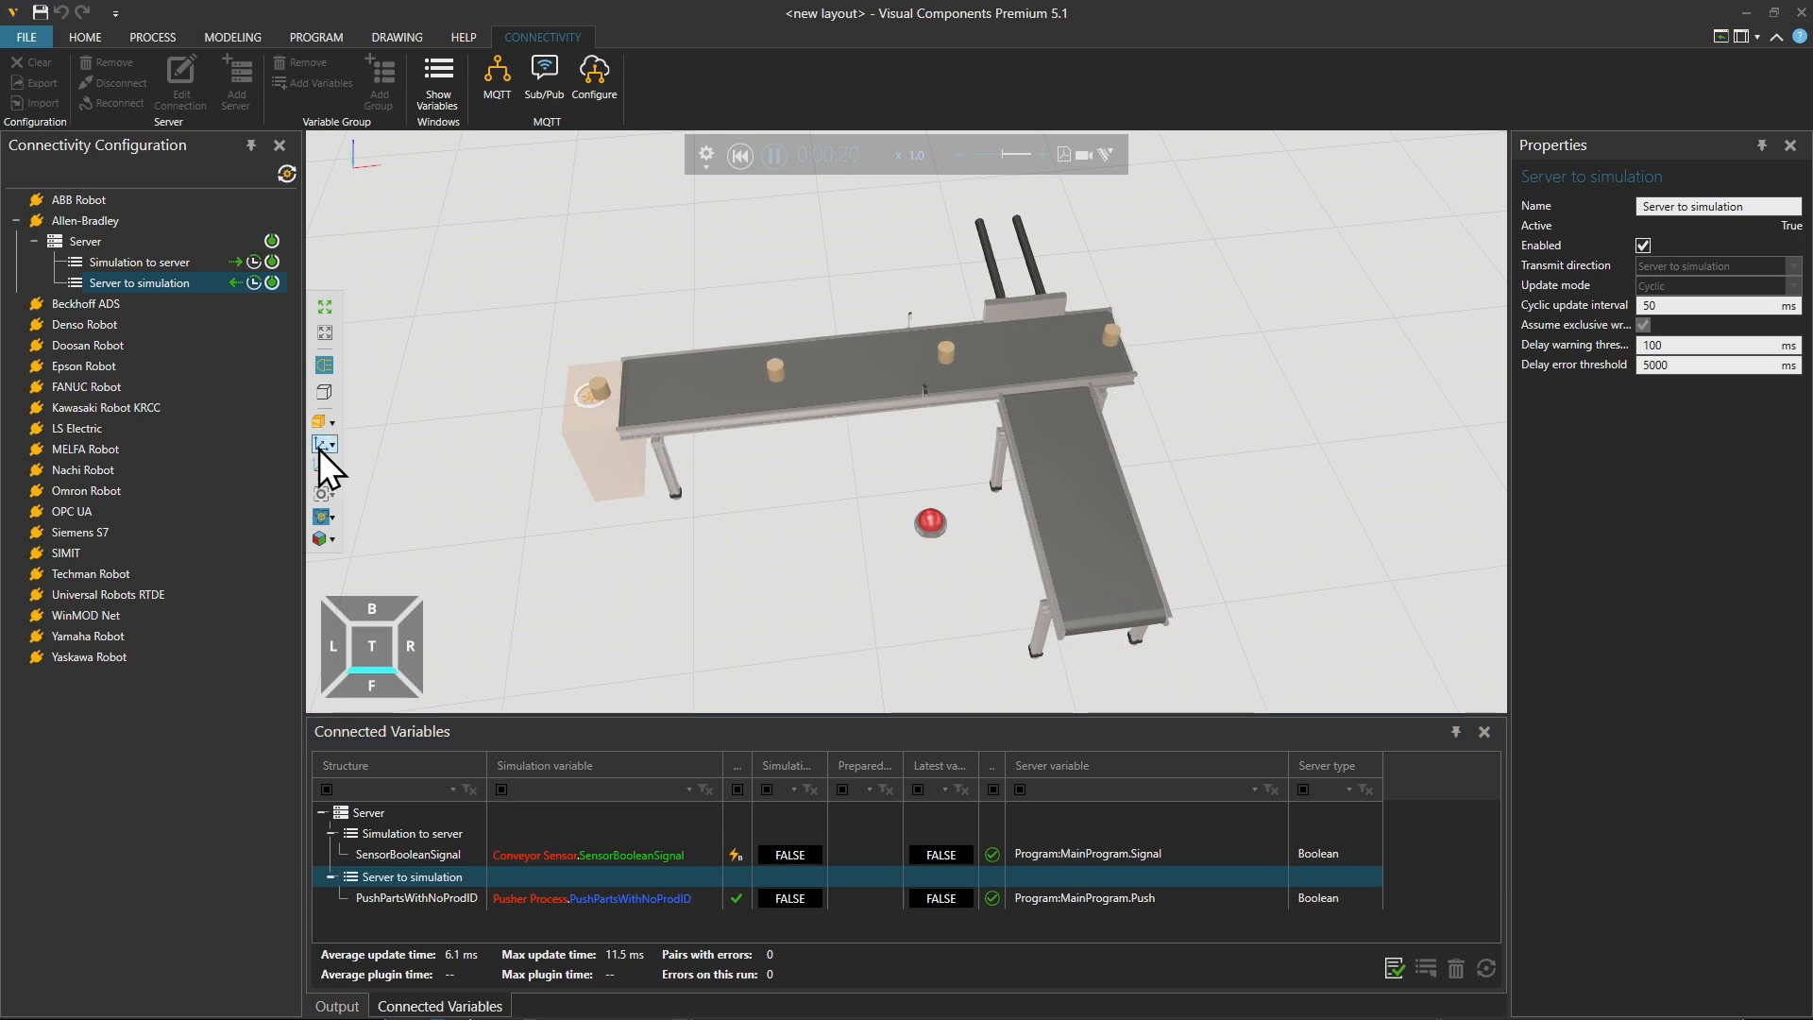
pyautogui.moveTo(829, 551); pyautogui.dragTo(705, 558, button='right')
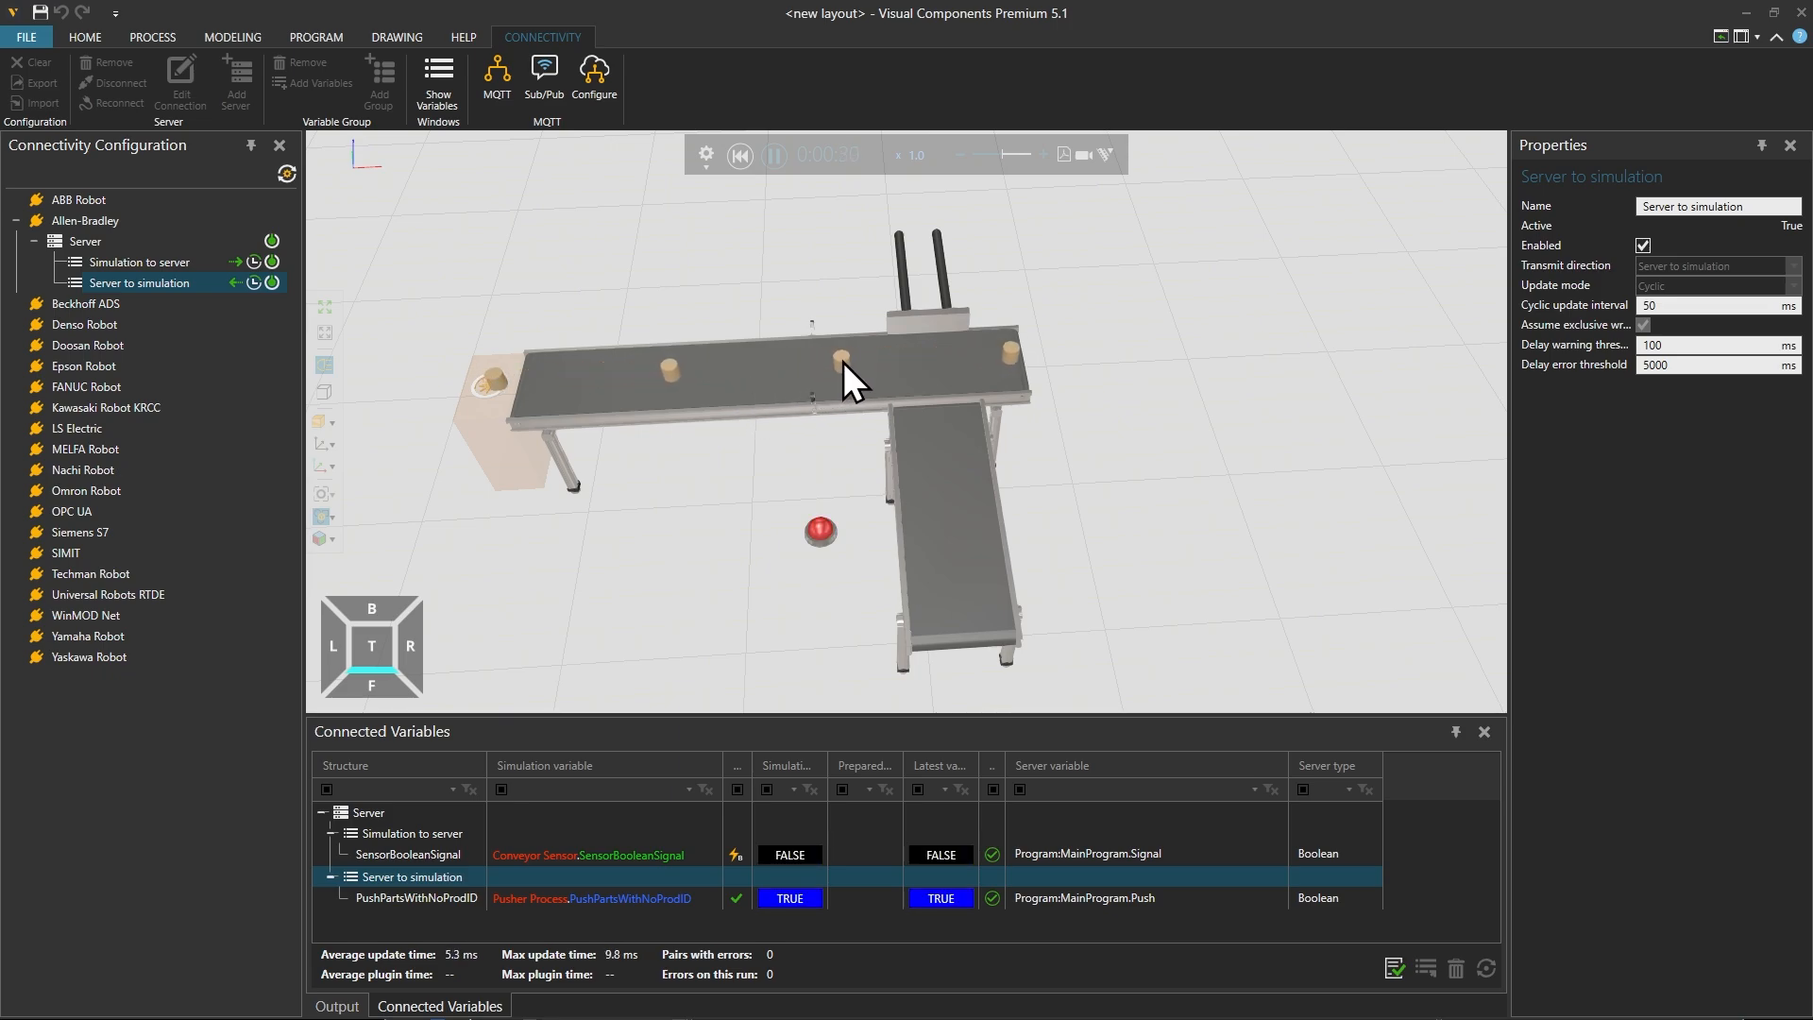
pyautogui.click(798, 898)
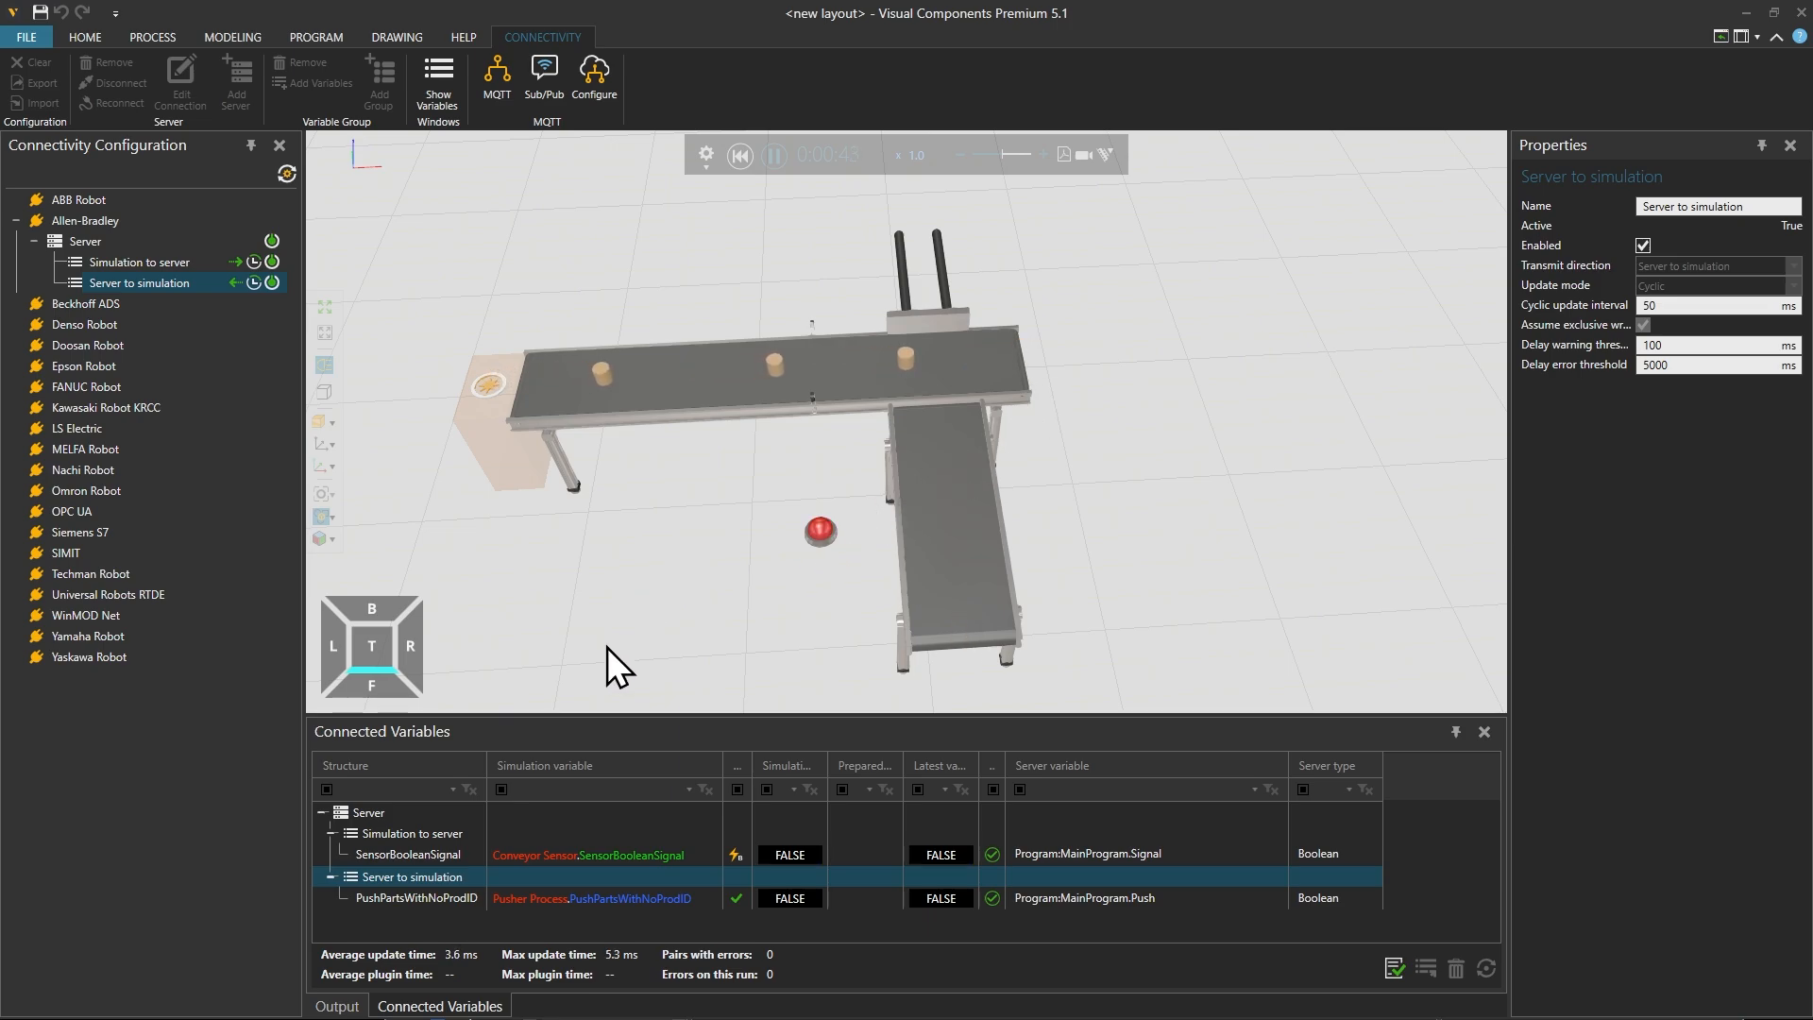
pyautogui.moveTo(615, 615); pyautogui.dragTo(627, 620, button='right')
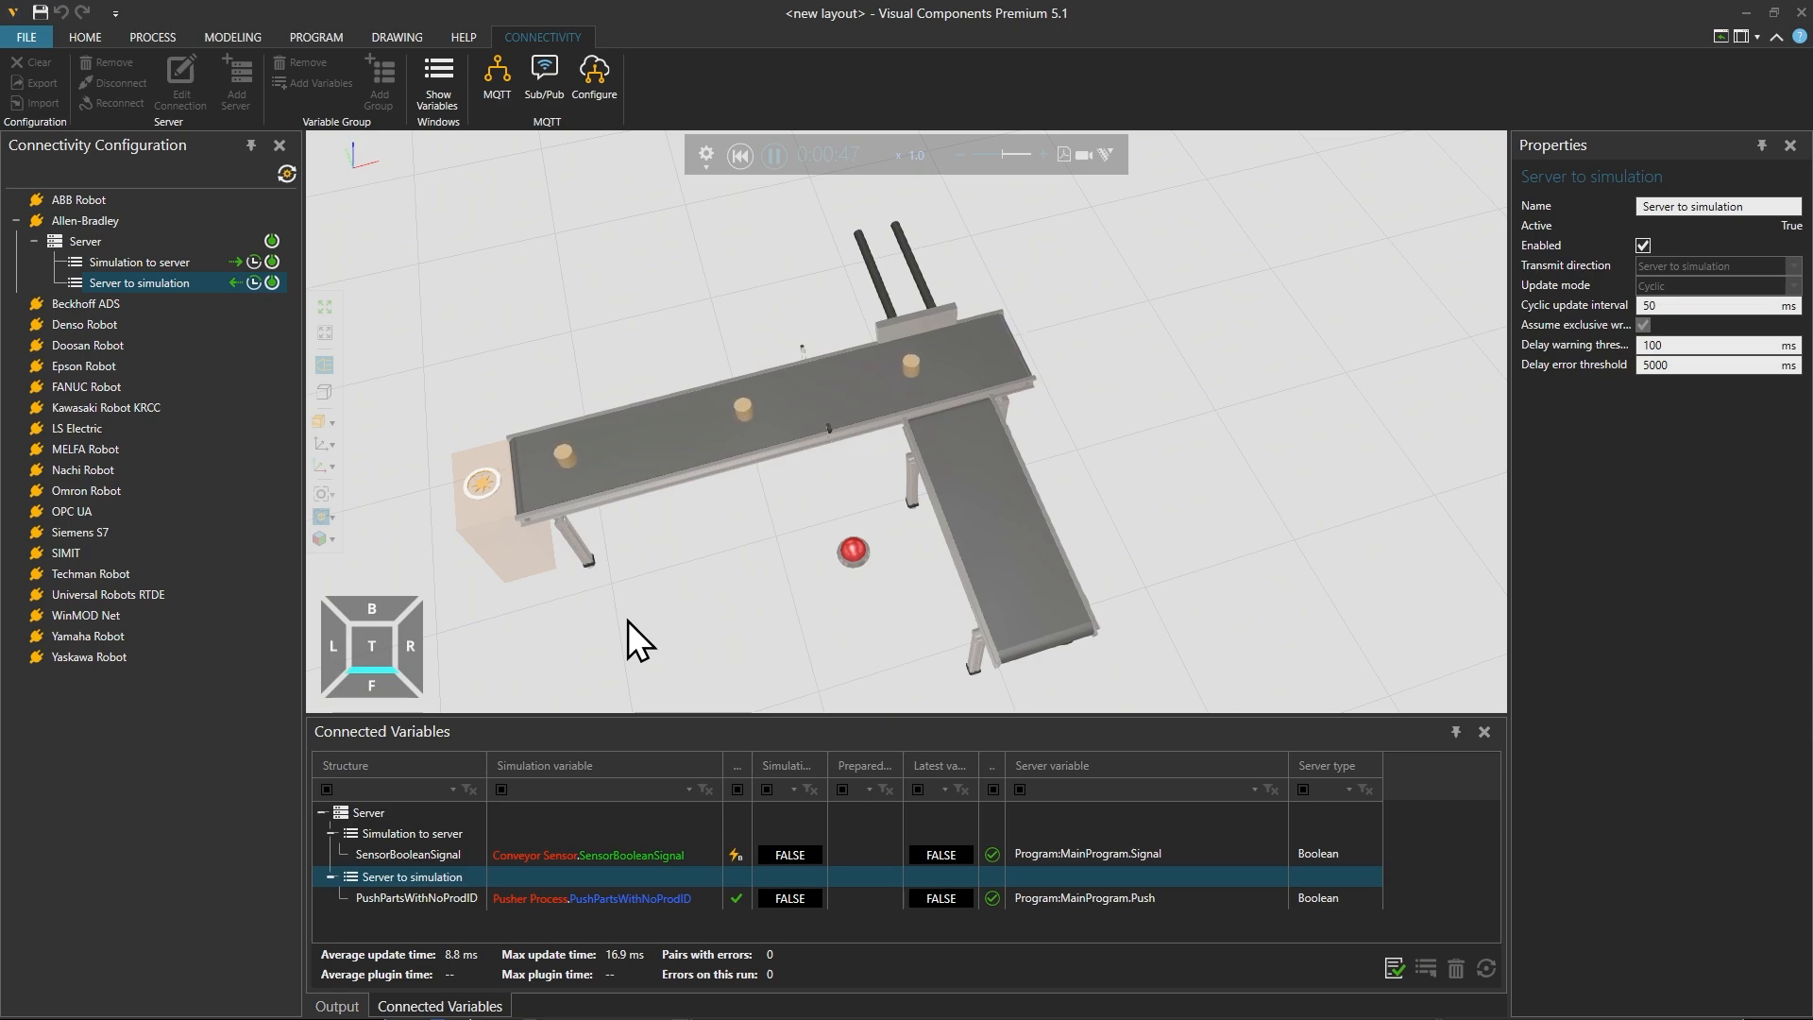